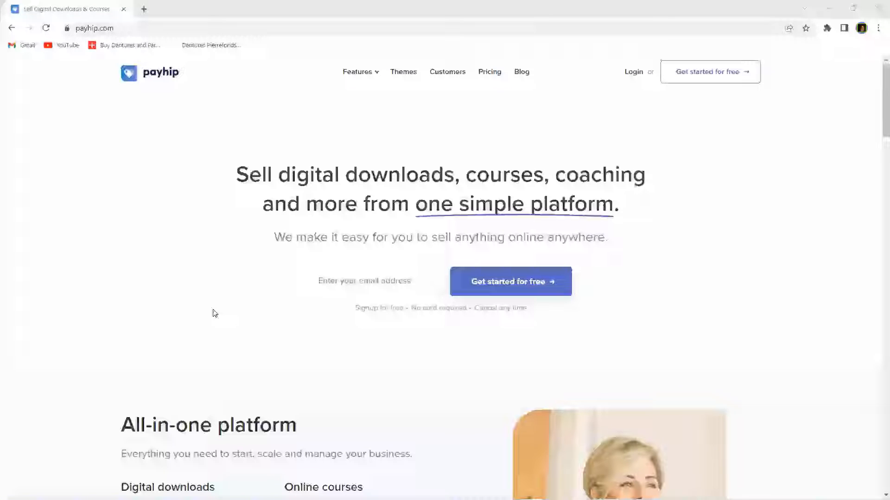
# Step: Enter the user's e-mail address in the homepage signup box
pyautogui.click(334, 282)
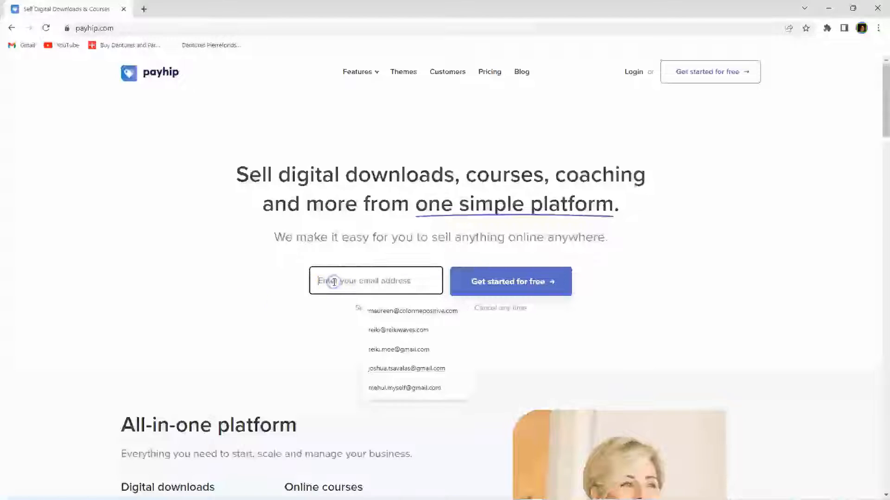
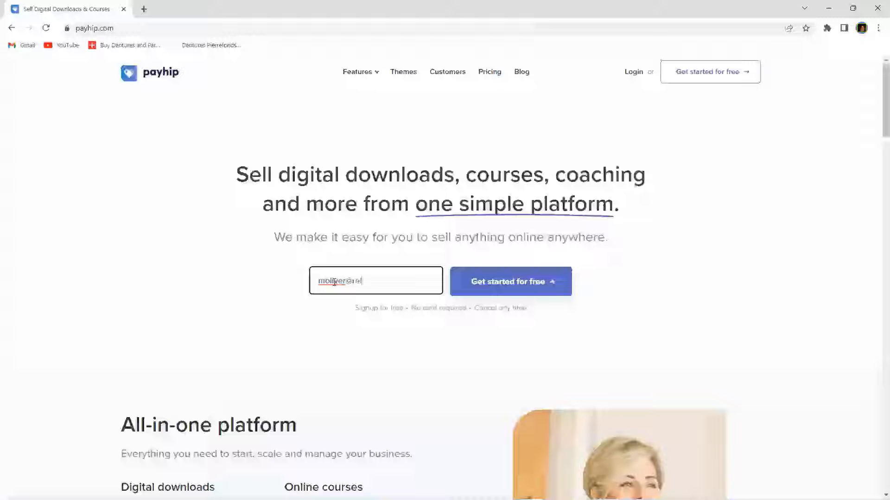
# Step: Start free signup with that e-mail, set an account password and create the account
pyautogui.click(508, 287)
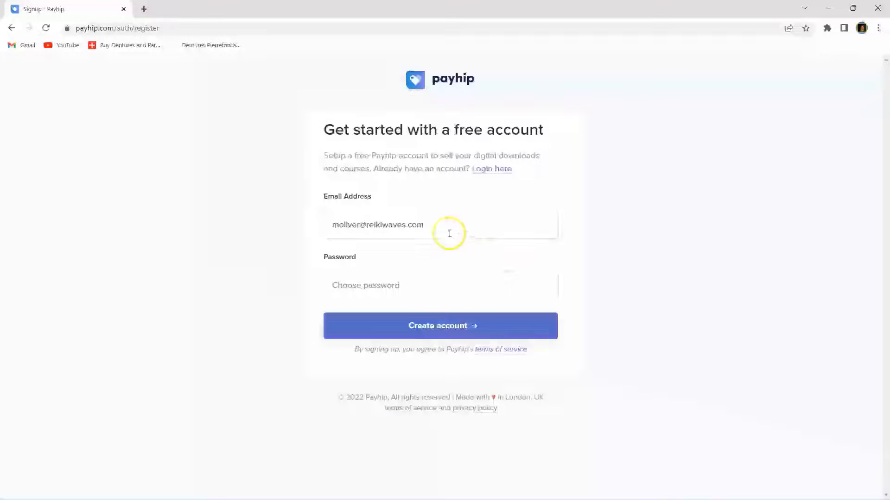
pyautogui.click(360, 285)
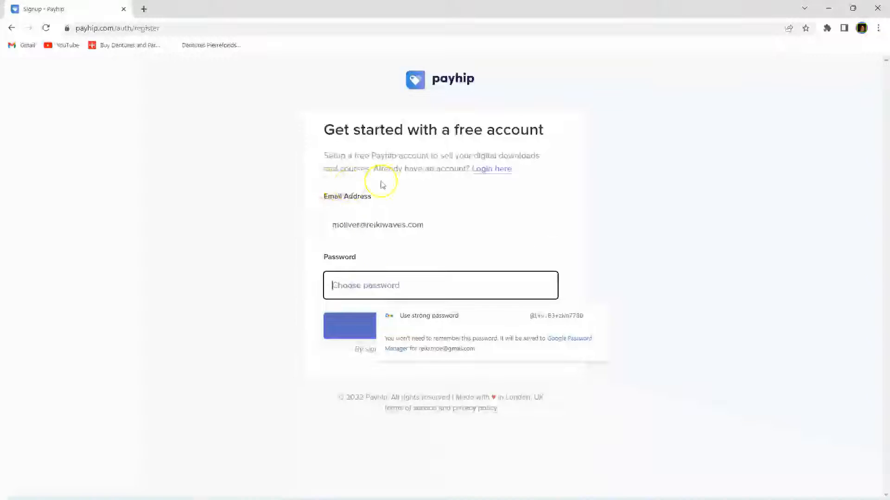
pyautogui.click(404, 285)
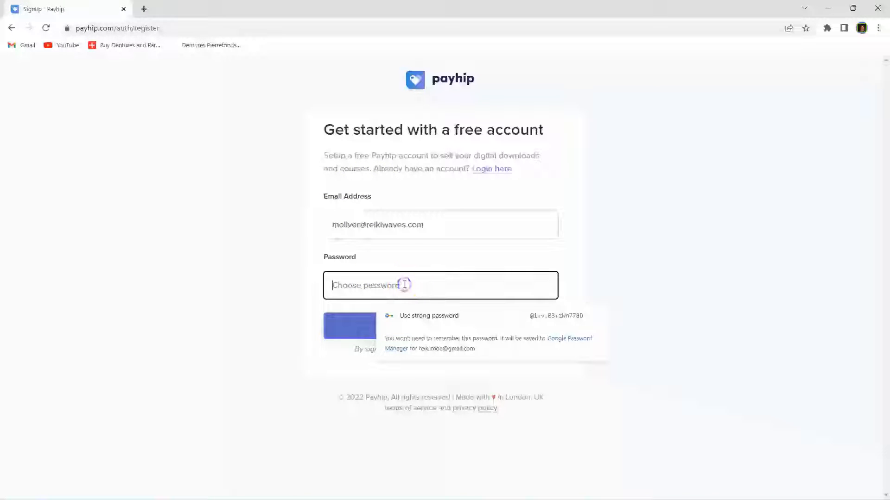
pyautogui.write('•••••••••')
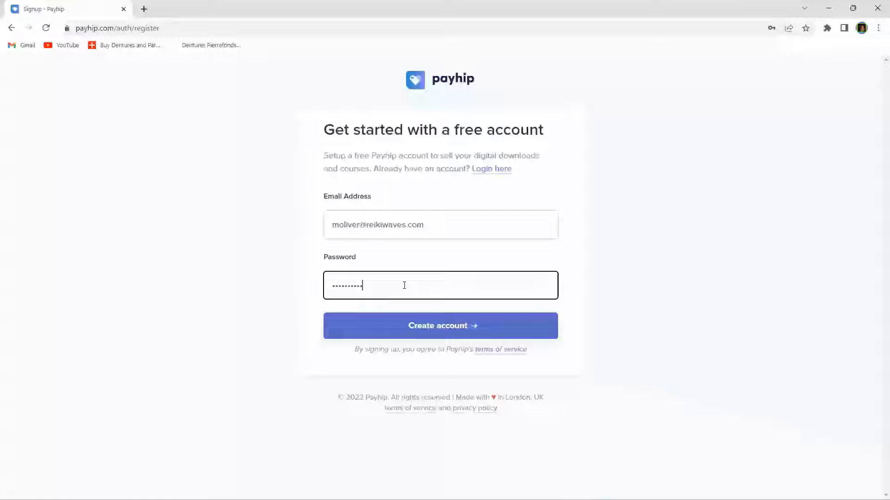
pyautogui.click(419, 328)
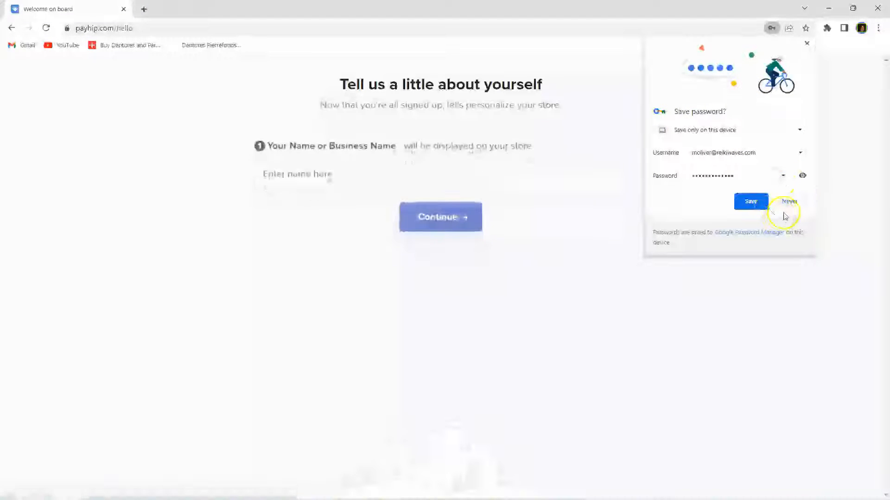
# Step: Decline Chrome's password saving and submit 'Test Store' as the store name
pyautogui.click(793, 201)
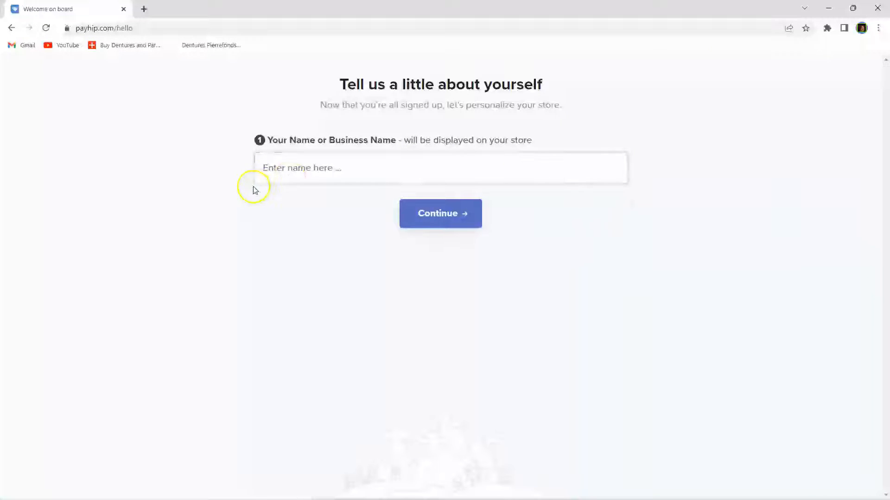
pyautogui.click(299, 169)
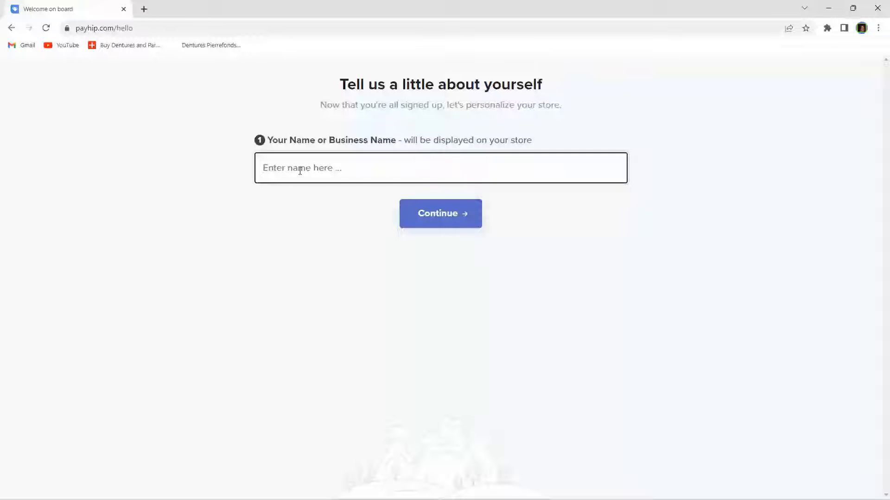
pyautogui.write('j')
pyautogui.press('BackSpace')
pyautogui.write('Test Store')
pyautogui.click(438, 215)
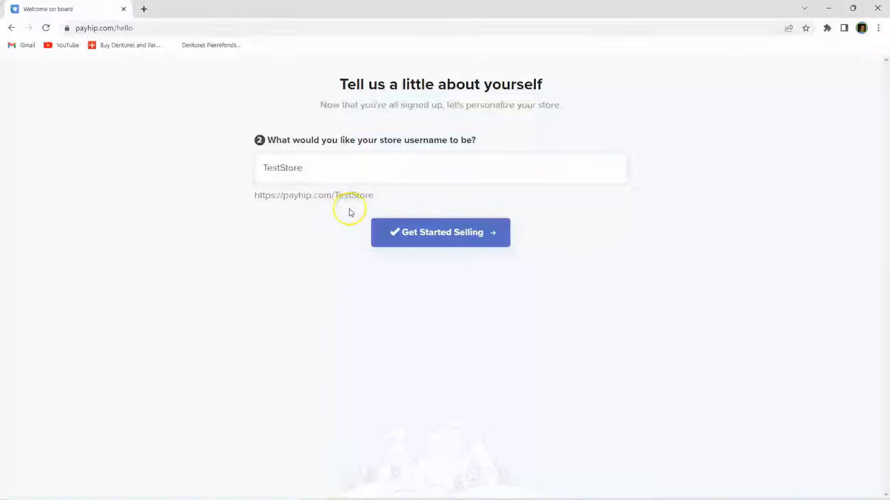
# Step: Change the taken username 'TestStore' by appending 'MO' and finish store setup
pyautogui.click(333, 214)
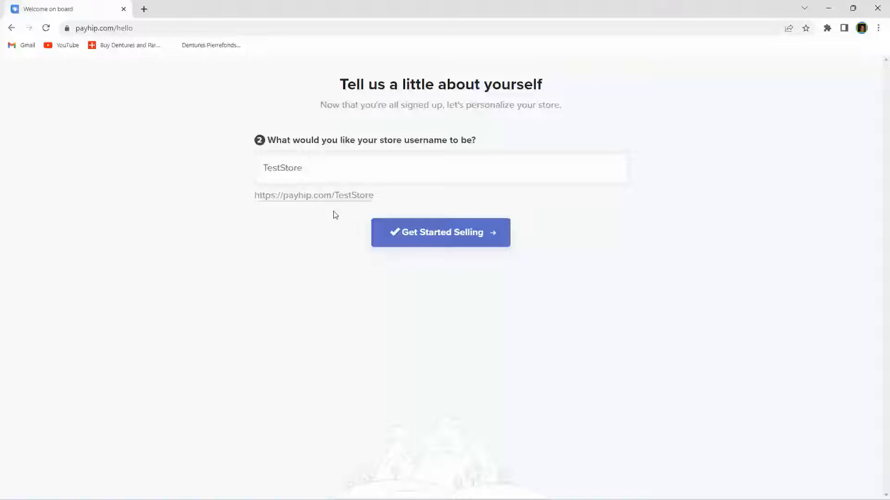
pyautogui.click(434, 237)
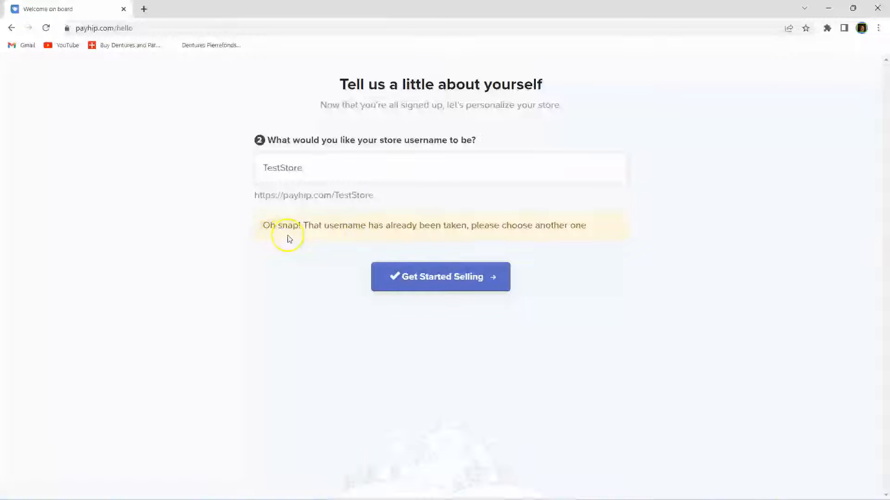
pyautogui.click(306, 169)
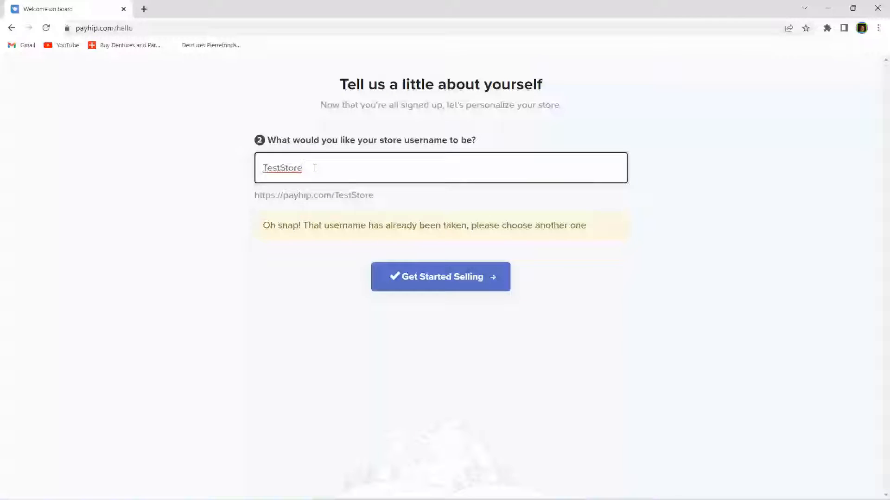
pyautogui.write('MO')
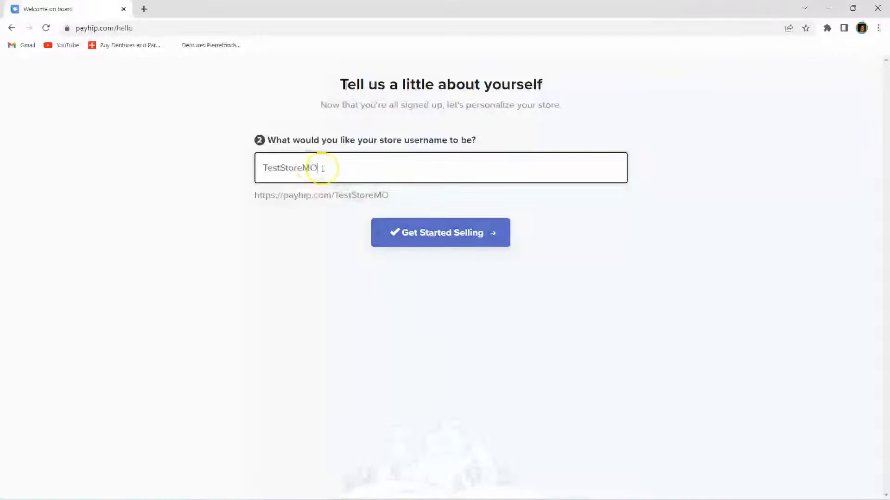
pyautogui.click(440, 239)
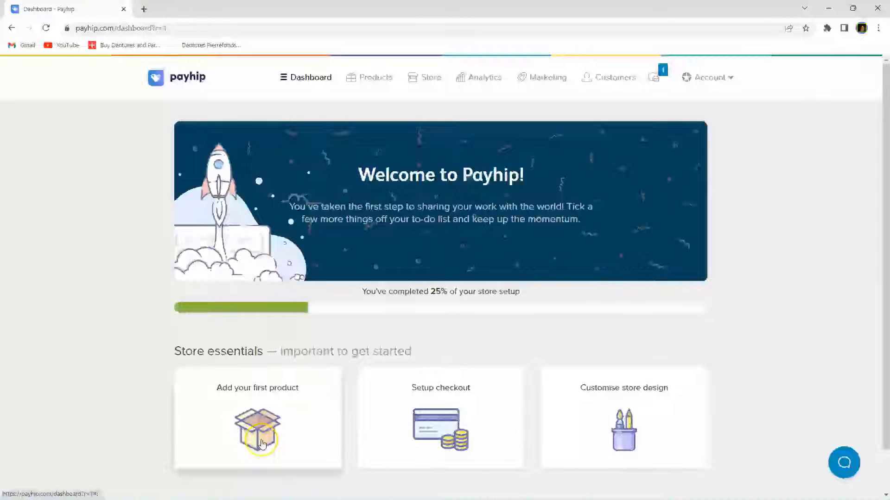
# Step: Choose the 'Add your first product' card under Store essentials on the dashboard
pyautogui.scroll(-1, 354, 407)
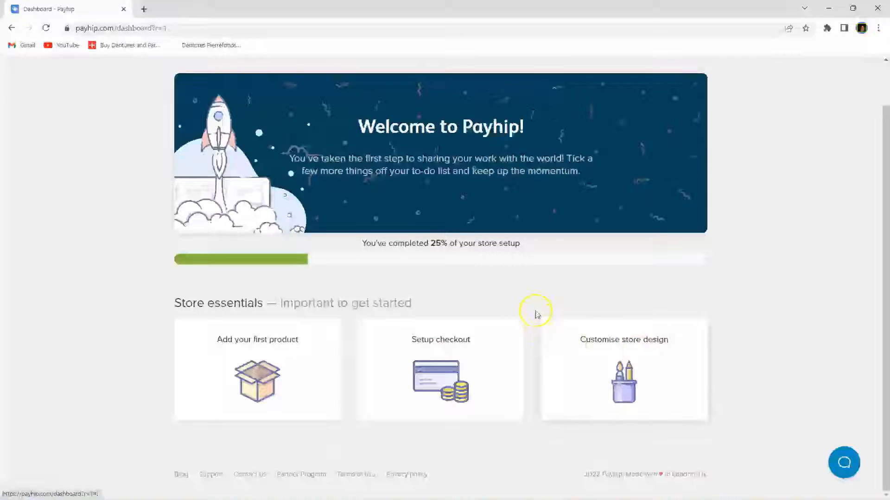
pyautogui.scroll(1, 530, 300)
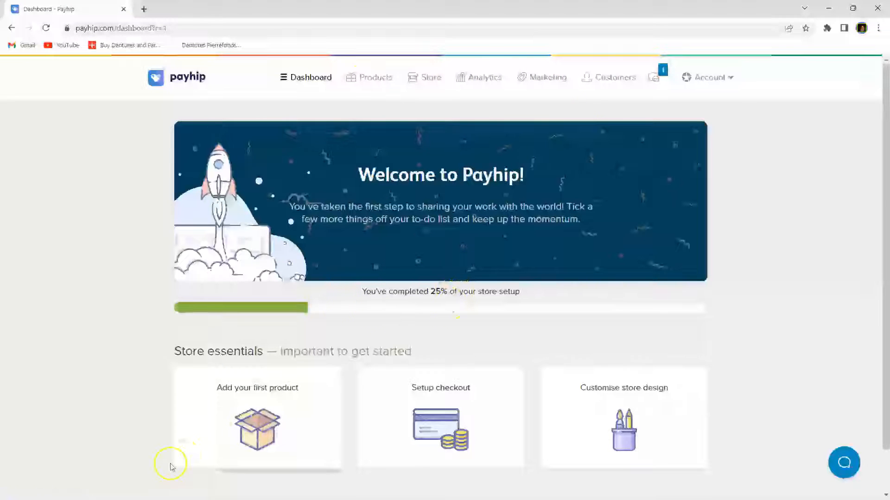
pyautogui.click(260, 432)
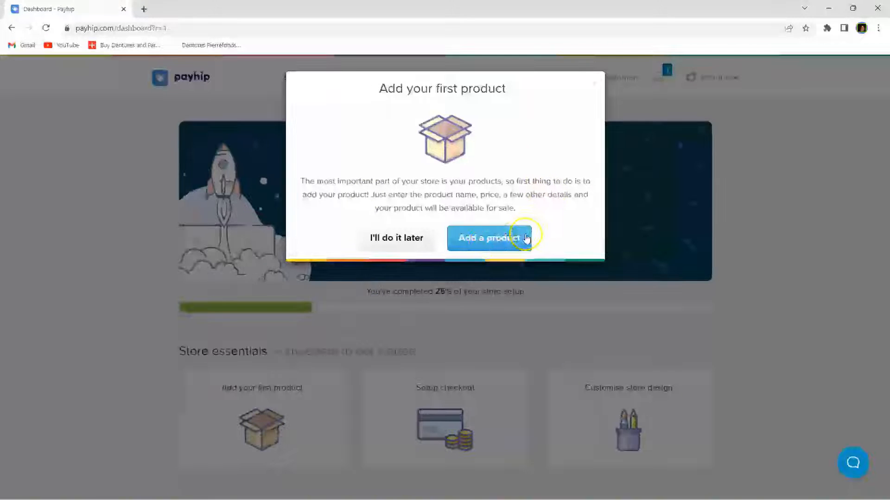
# Step: Confirm adding a product and choose Digital Product as the product type
pyautogui.click(488, 238)
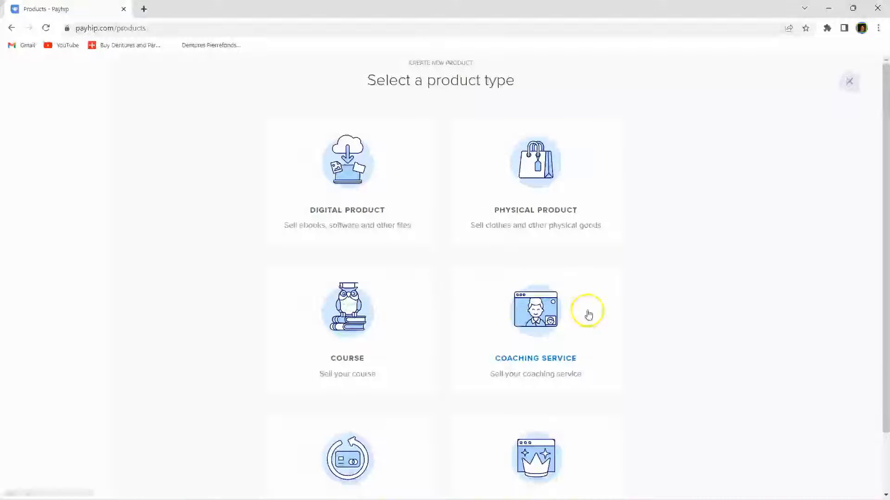
pyautogui.scroll(-2, 589, 314)
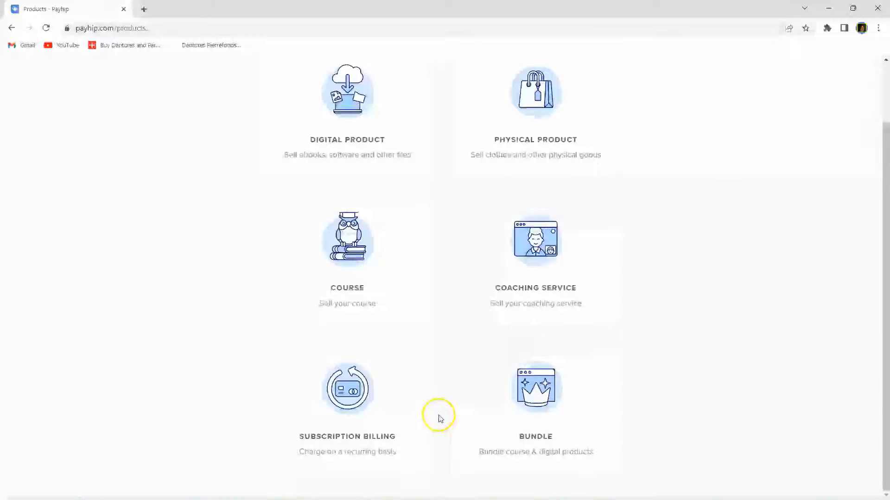
pyautogui.scroll(2, 439, 417)
pyautogui.click(348, 178)
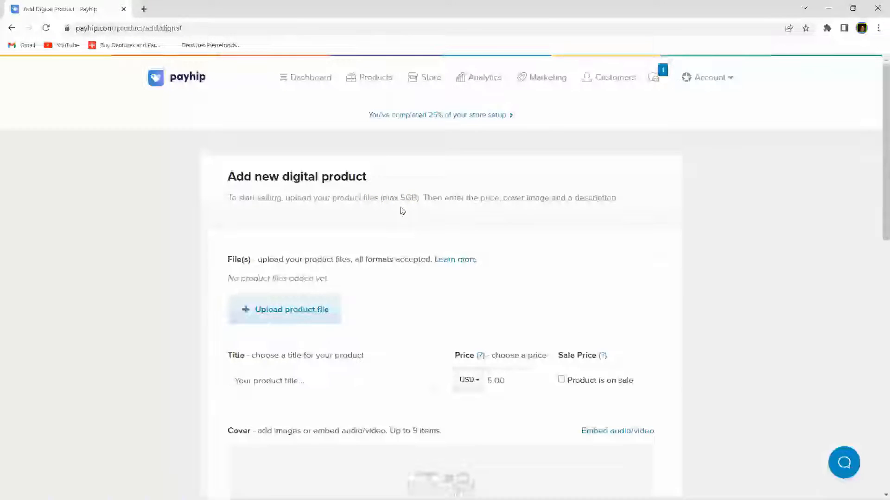
# Step: Upload Cowboys & Cowgirls.zip as the digital product's file
pyautogui.click(388, 220)
pyautogui.click(365, 225)
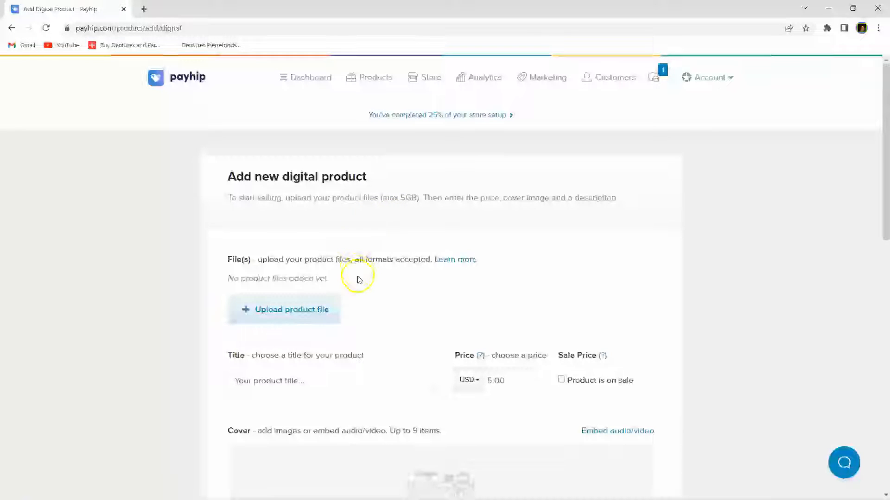
pyautogui.click(280, 316)
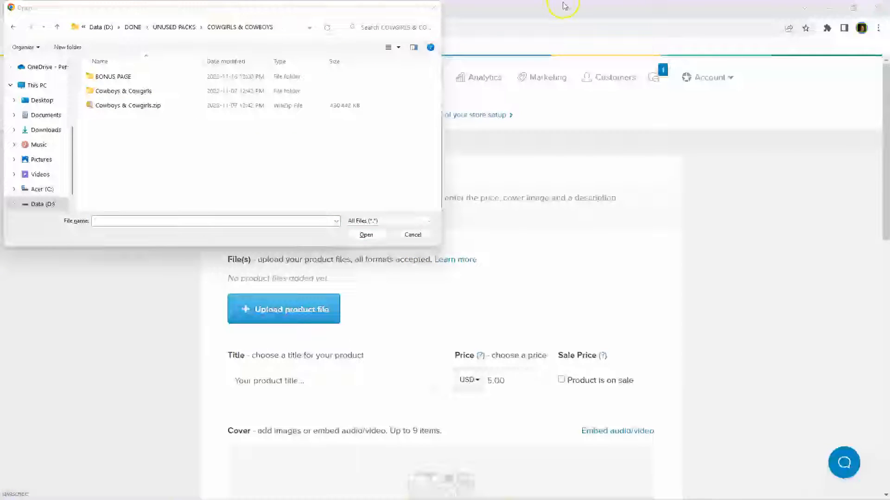
pyautogui.doubleClick(139, 105)
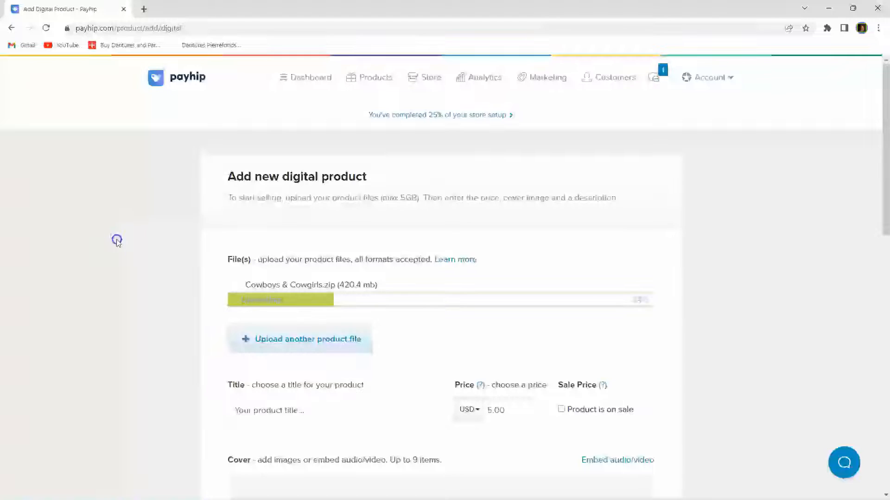
pyautogui.scroll(-2, 115, 240)
pyautogui.click(346, 307)
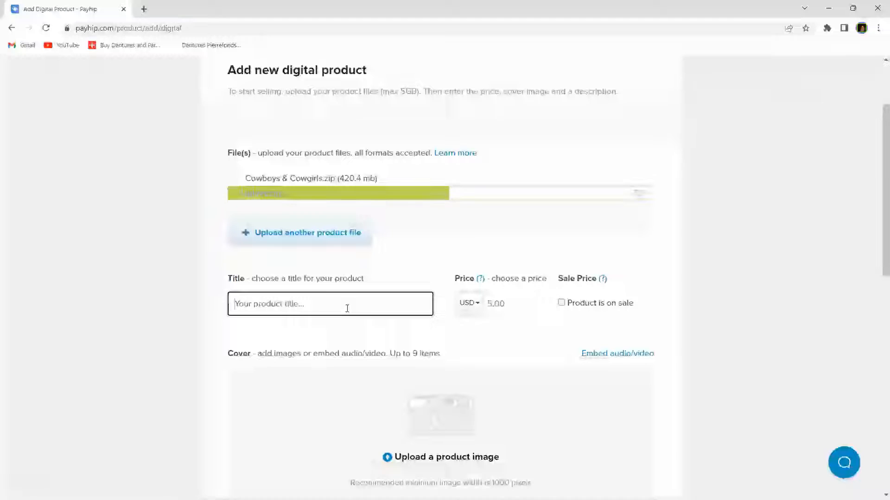
# Step: Title the product 'Cowboy & Cowgirl Clip Art' and enter 17.00 USD as its price
pyautogui.write('C')
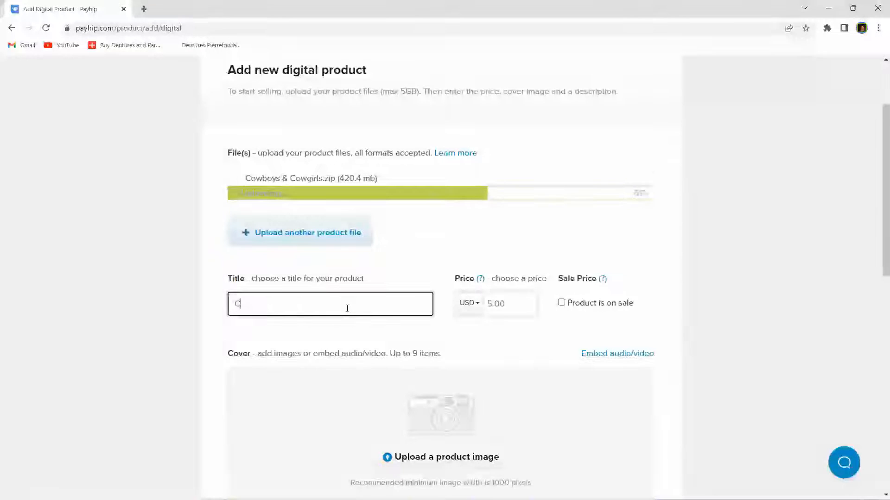
pyautogui.write('owboy')
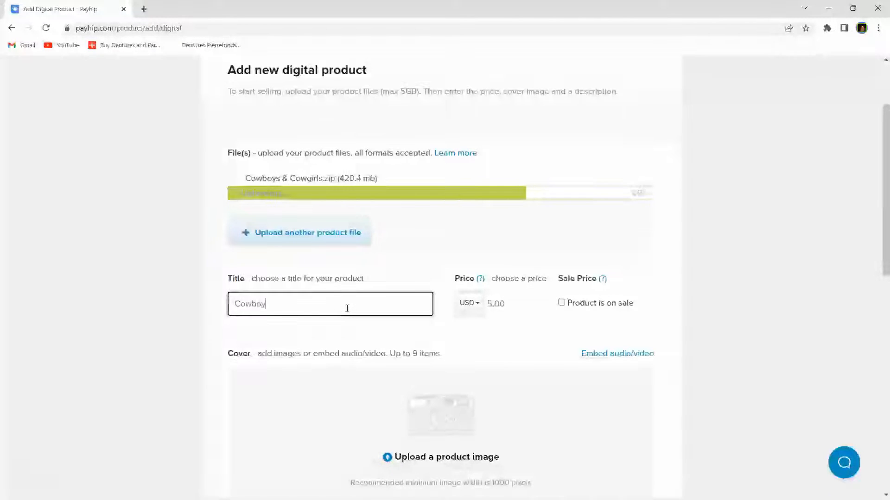
pyautogui.write(' &')
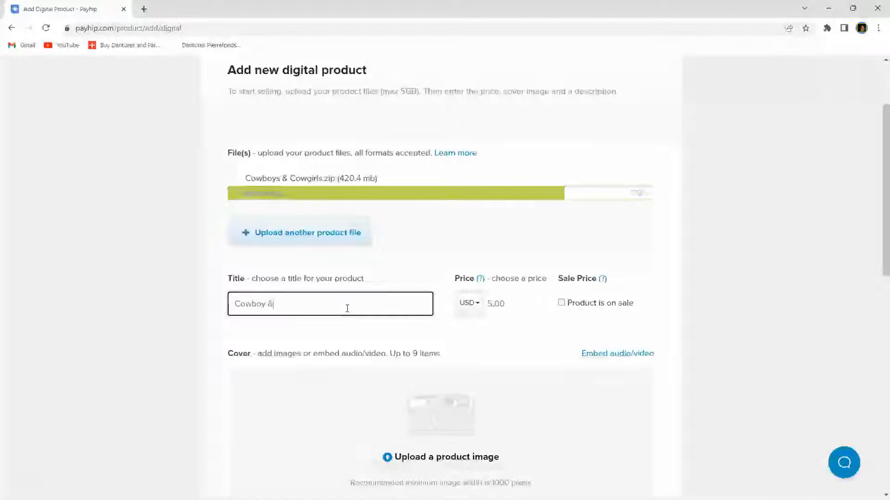
pyautogui.write(' Cowgirl Cl')
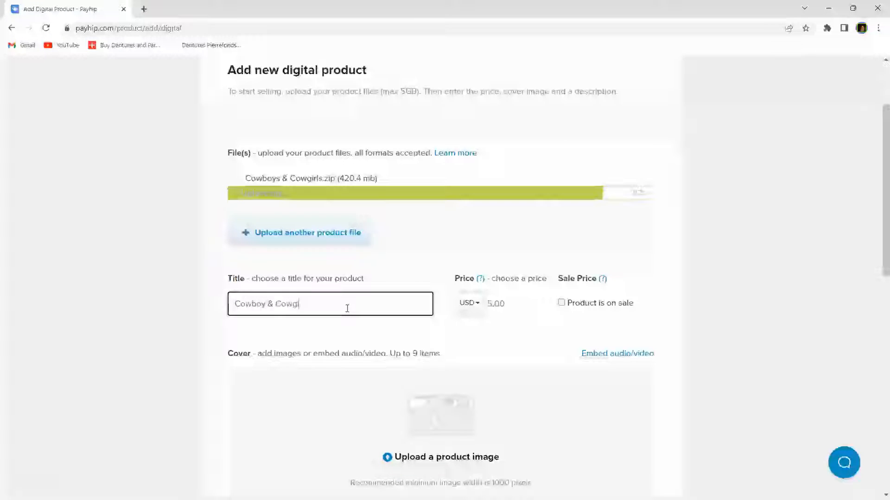
pyautogui.write('ip Art')
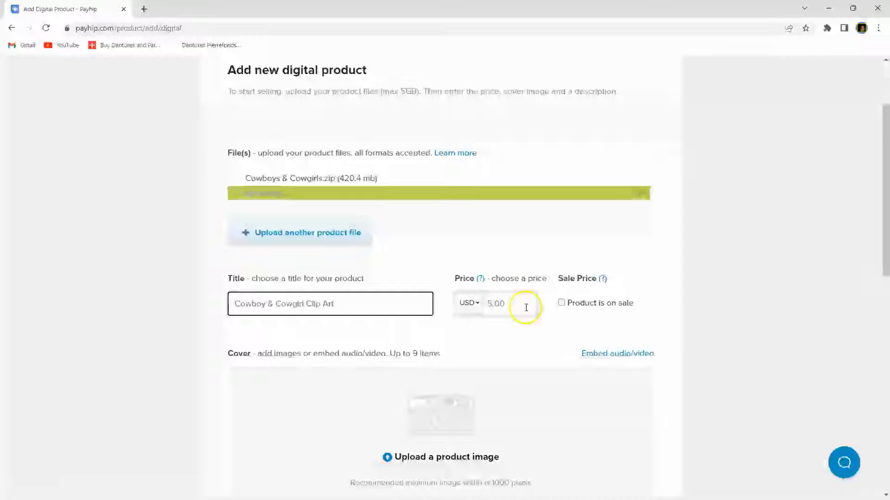
pyautogui.click(471, 304)
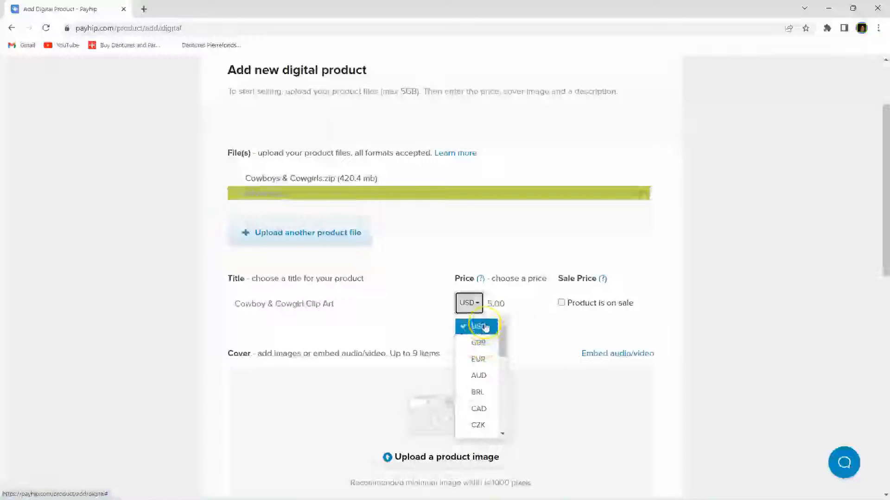
pyautogui.click(527, 278)
pyautogui.click(512, 305)
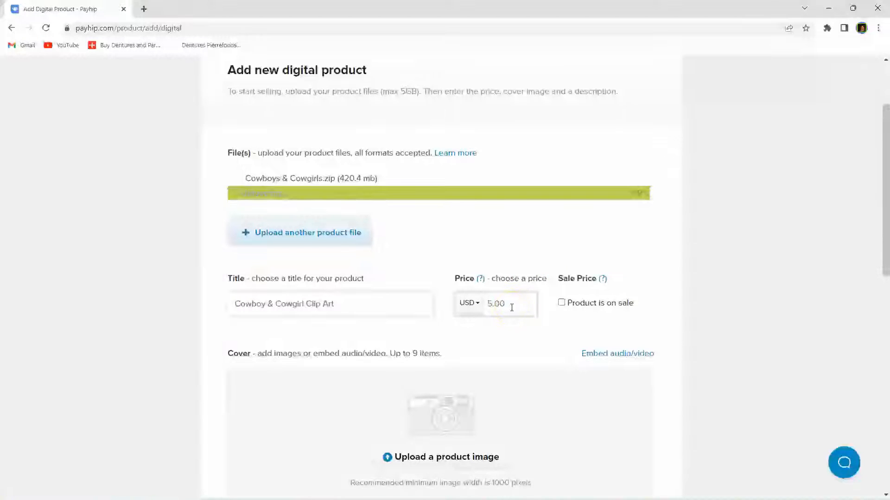
pyautogui.moveTo(511, 304); pyautogui.dragTo(490, 304)
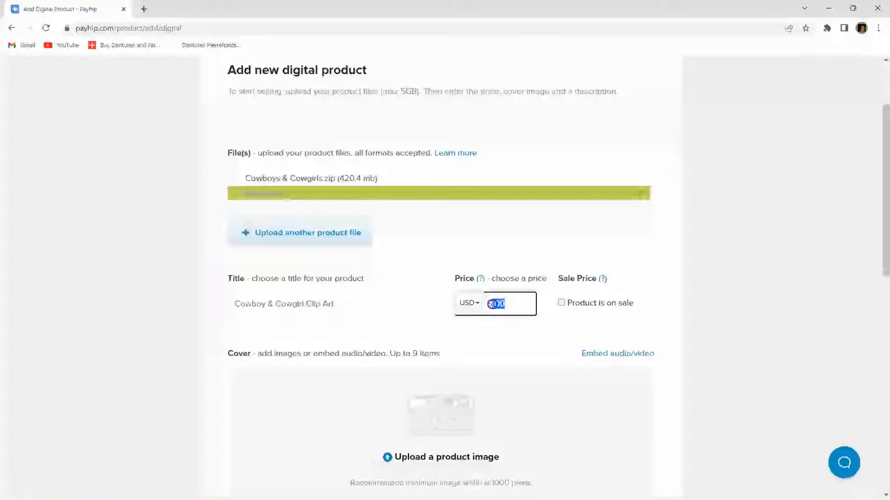
pyautogui.write('17')
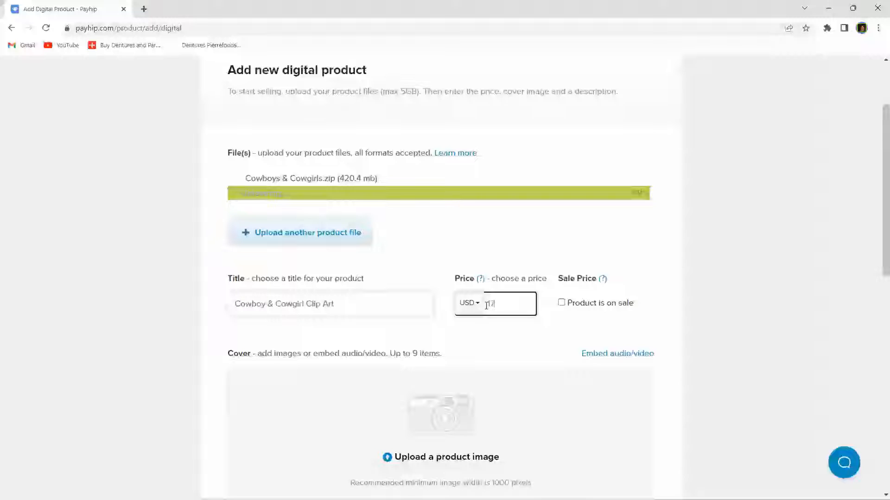
pyautogui.write('.00')
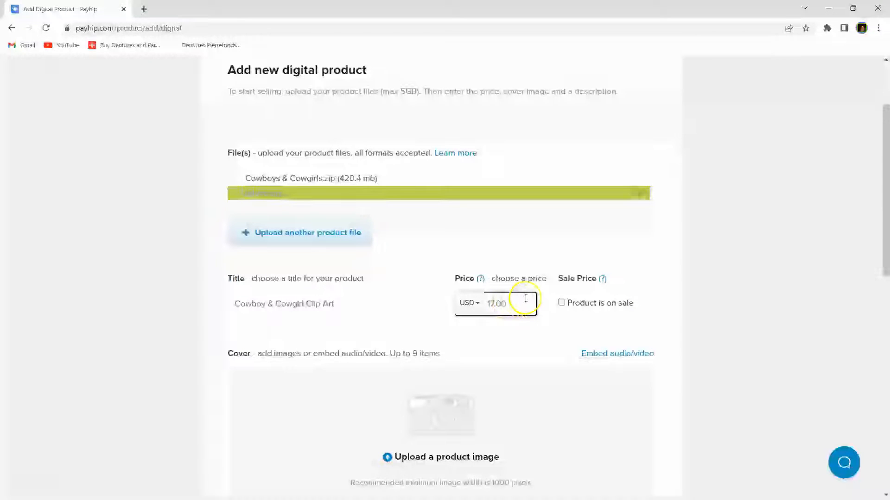
# Step: Mark the product on sale, with a 37.00 regular price and an editable sale price
pyautogui.click(561, 303)
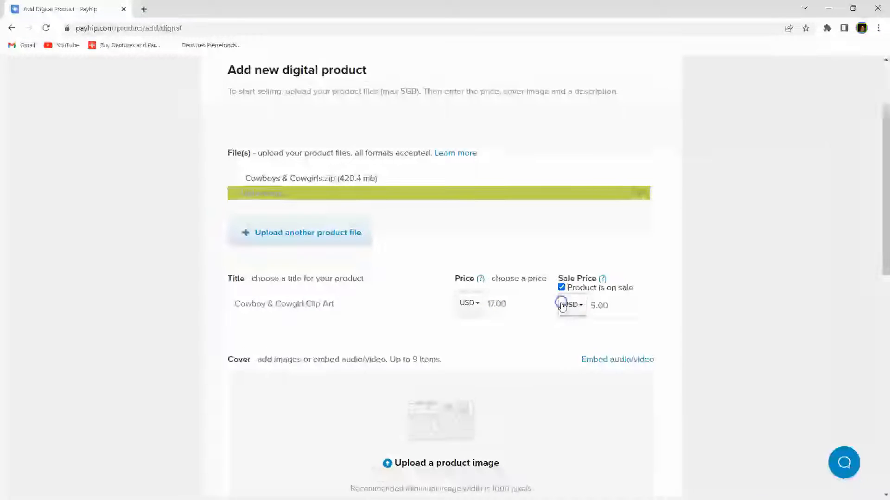
pyautogui.click(490, 306)
pyautogui.click(490, 305)
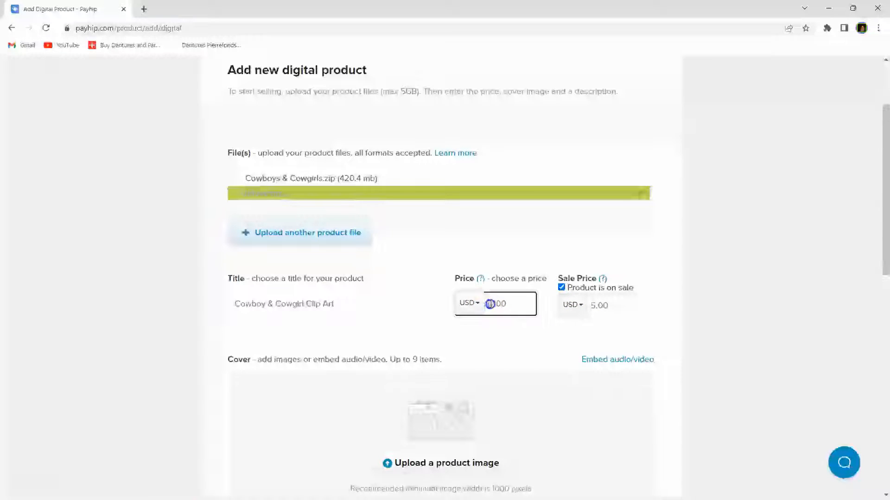
pyautogui.click(524, 343)
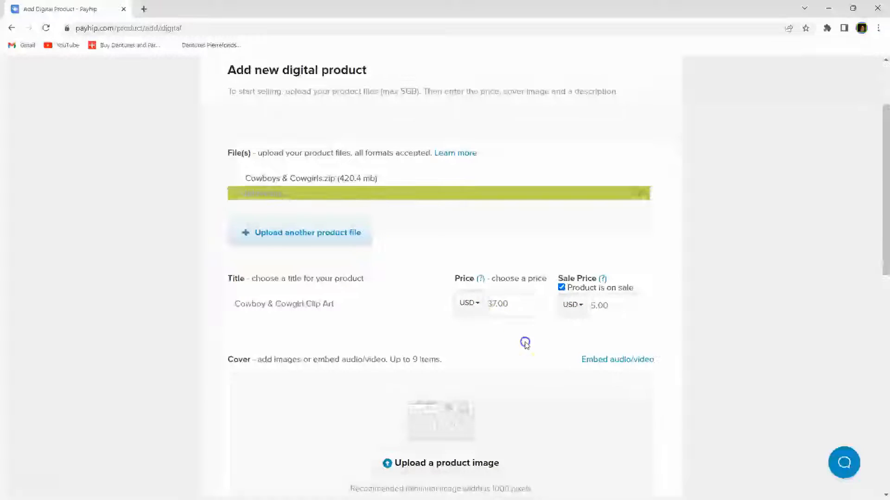
pyautogui.click(592, 306)
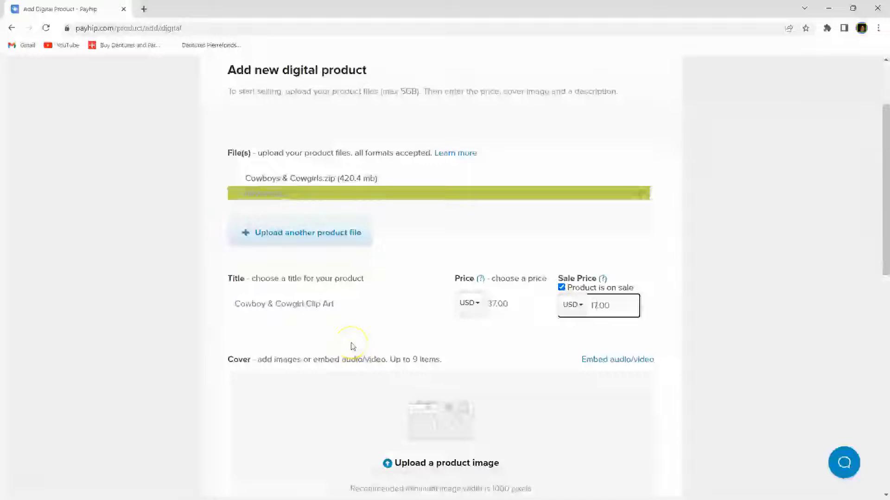
# Step: Confirm the 17.00 sale price and set the BONUS PAGE cowboy picture as cover image
pyautogui.scroll(-1, 351, 348)
pyautogui.click(402, 154)
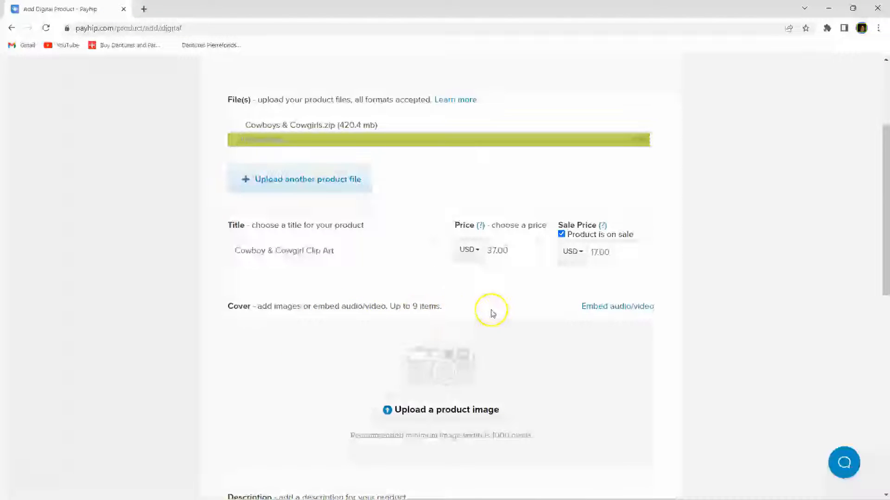
pyautogui.scroll(-1, 421, 322)
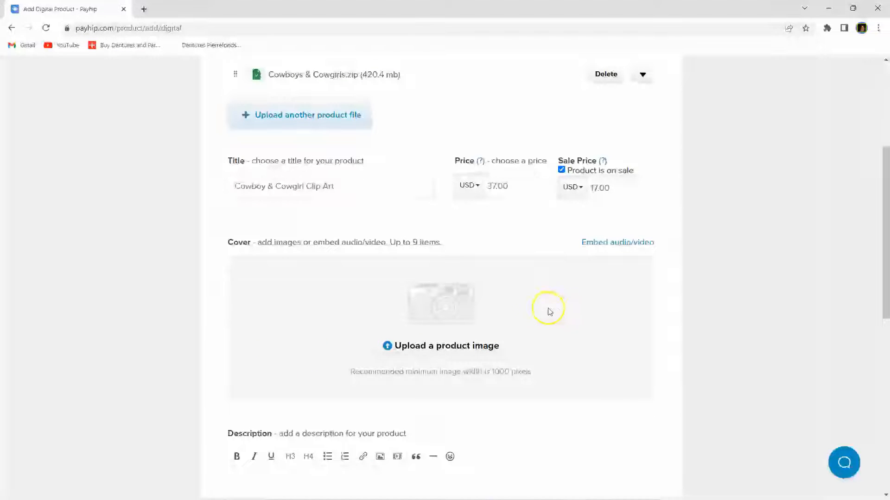
pyautogui.scroll(1, 406, 176)
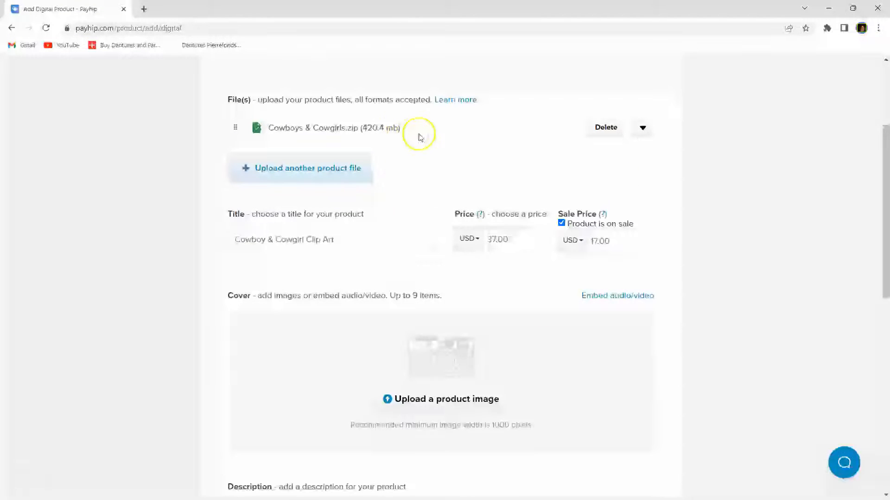
pyautogui.scroll(-1, 514, 361)
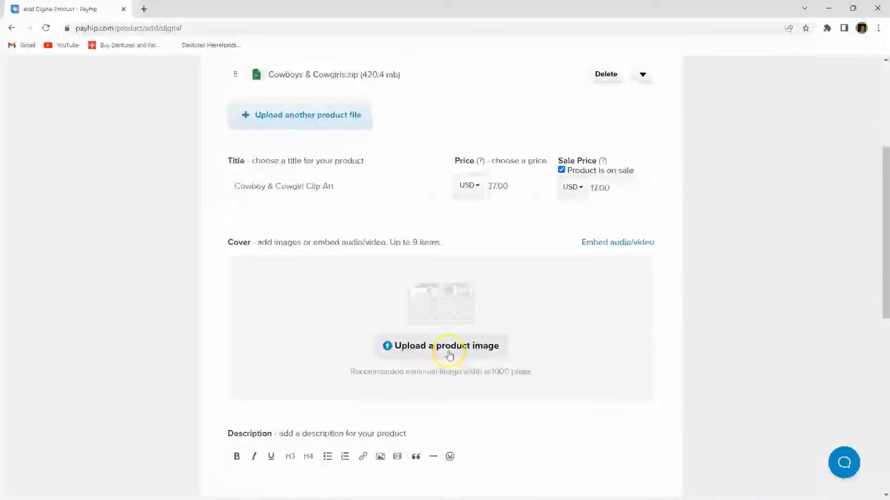
pyautogui.click(446, 351)
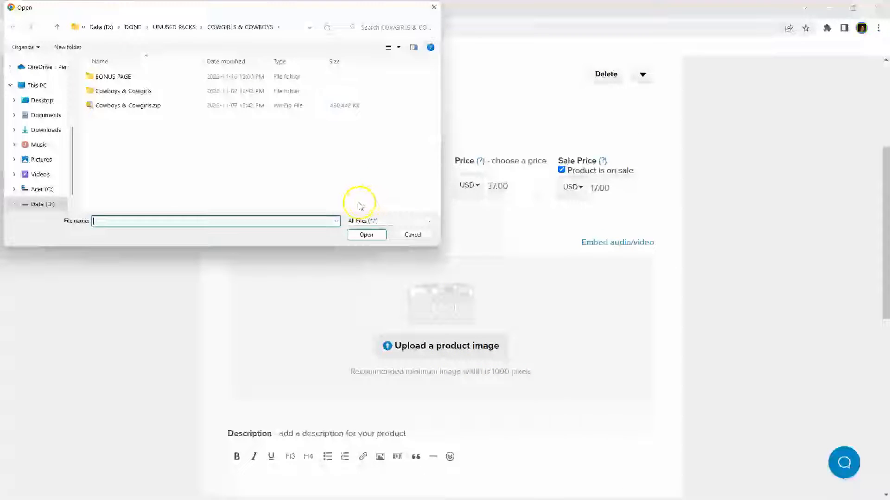
pyautogui.click(112, 81)
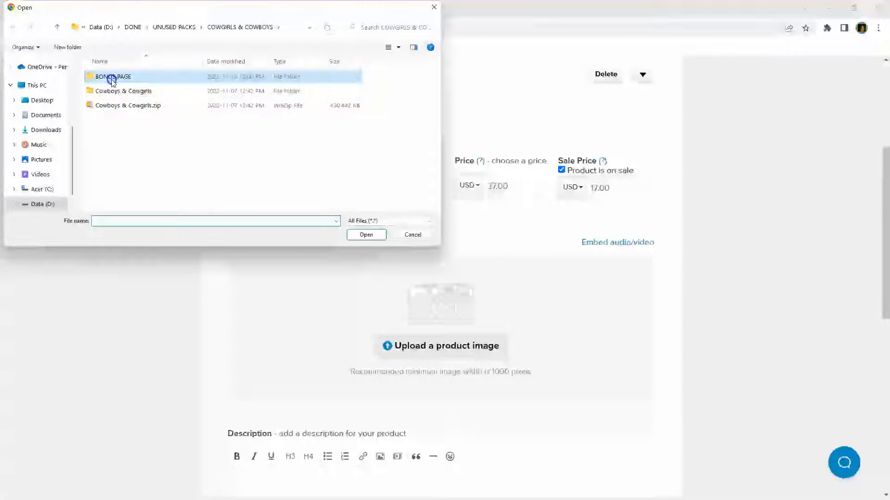
pyautogui.doubleClick(112, 81)
pyautogui.doubleClick(413, 82)
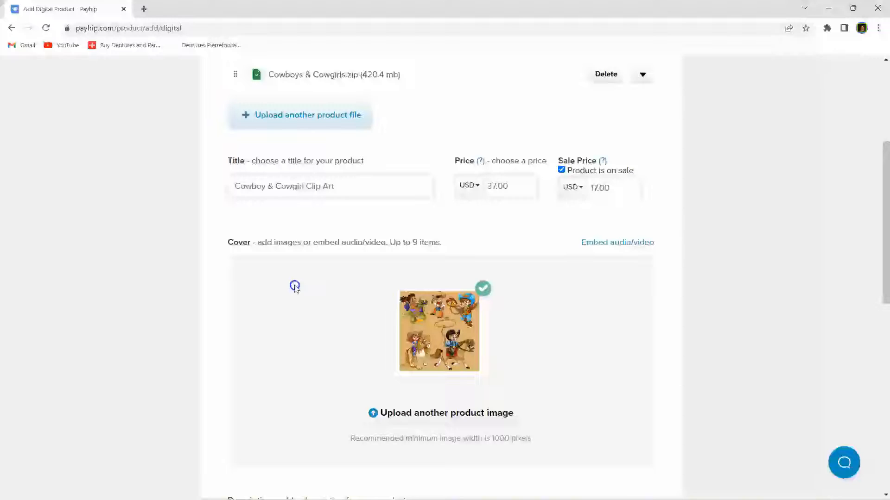
pyautogui.scroll(-2, 295, 287)
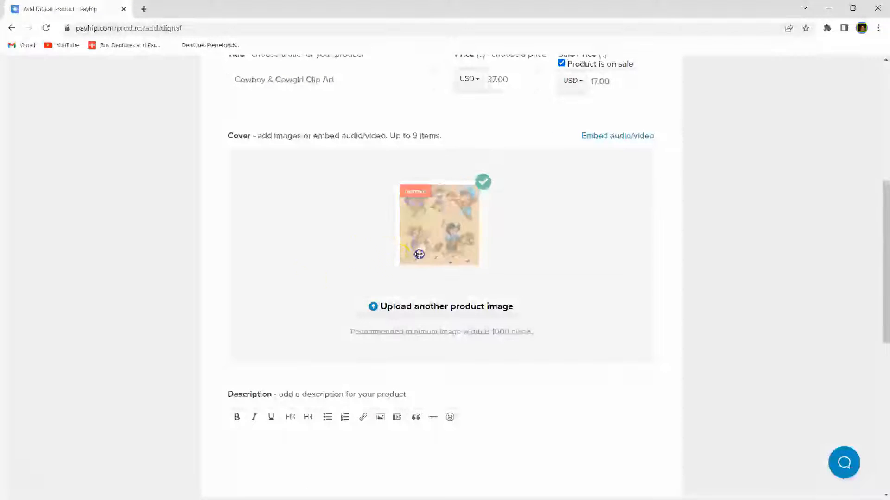
pyautogui.scroll(-3, 298, 274)
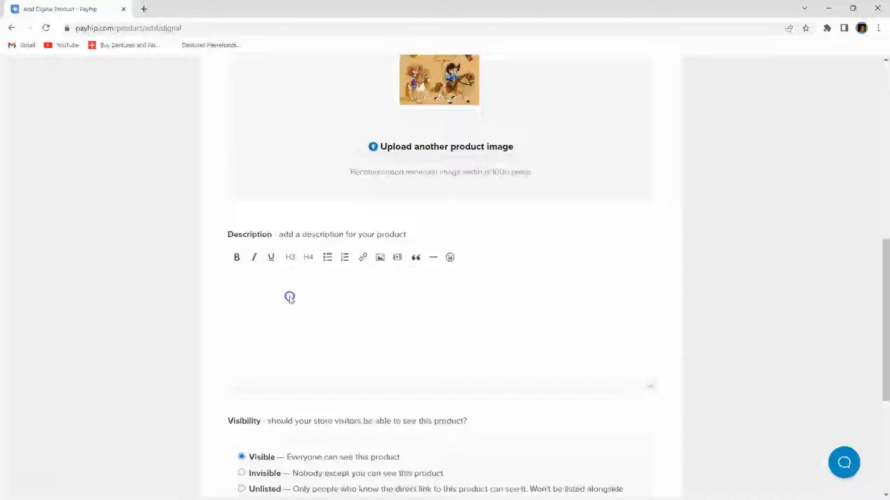
pyautogui.click(477, 144)
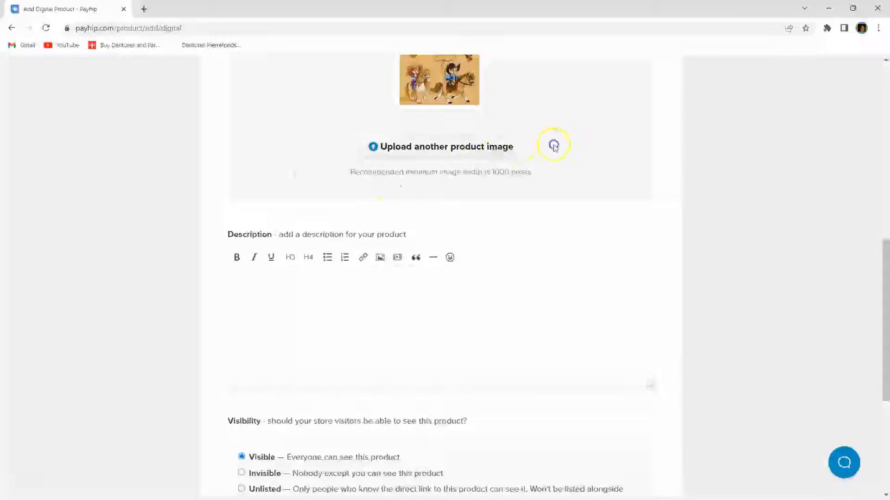
pyautogui.click(298, 305)
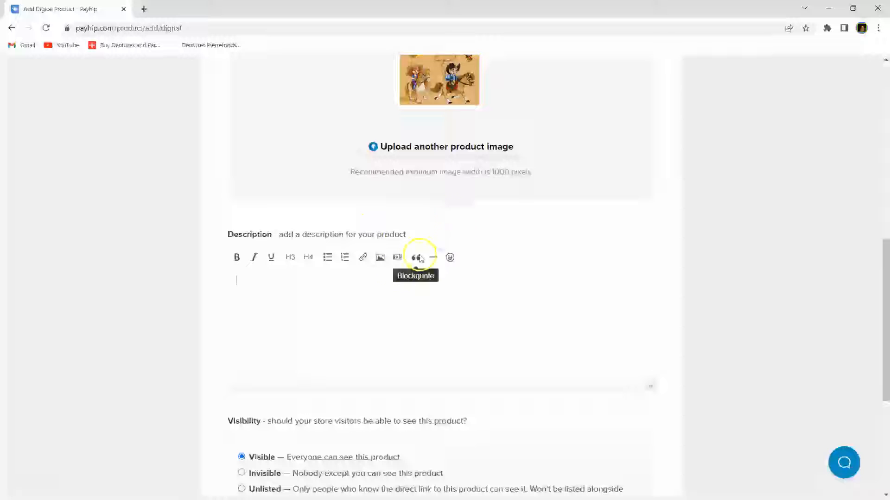
pyautogui.click(313, 293)
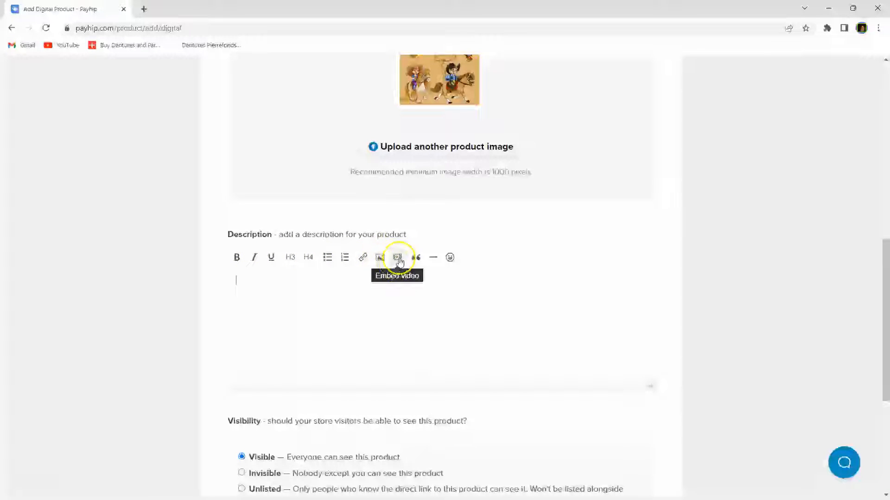
pyautogui.click(450, 258)
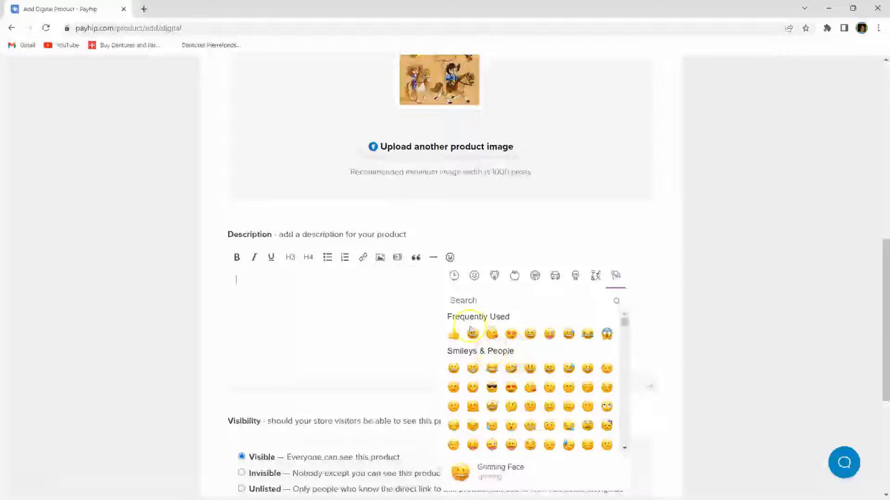
pyautogui.click(311, 291)
pyautogui.click(309, 278)
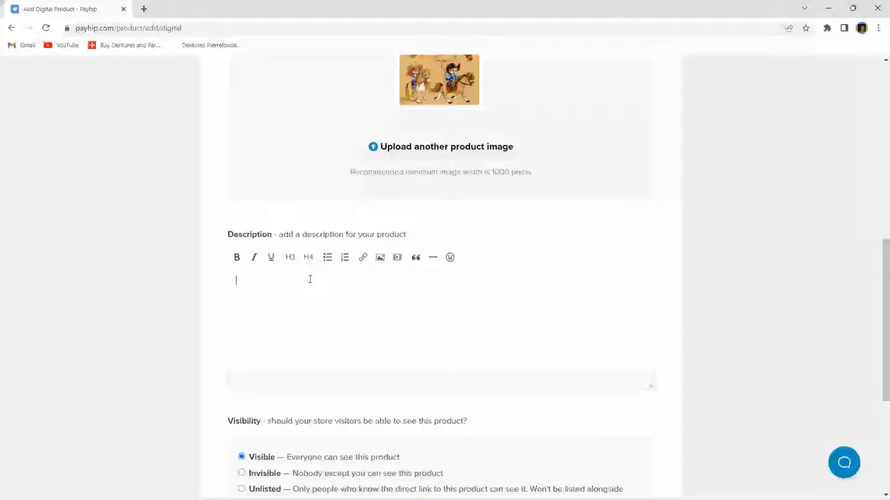
# Step: Write the description: 'Here's an awesome pack of 30 Cowboy & Cowgilr Images to use in your product development.'
pyautogui.write('He')
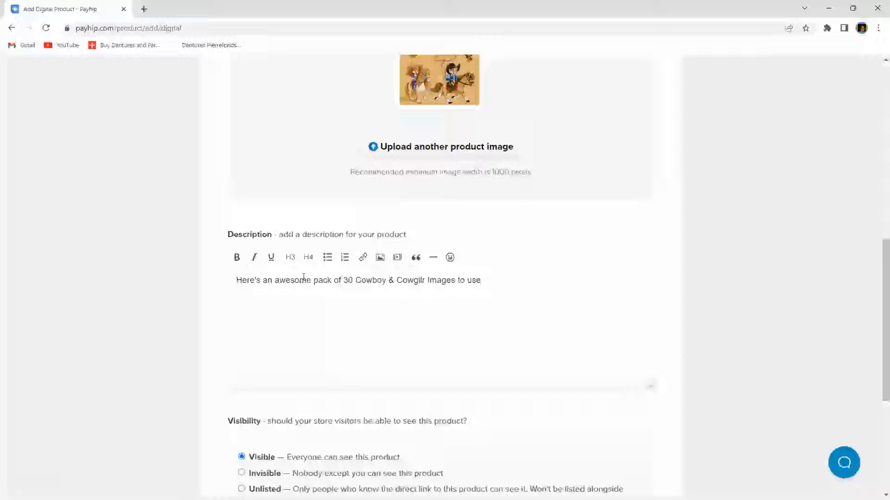
pyautogui.click(305, 312)
pyautogui.click(317, 363)
pyautogui.write('product development.')
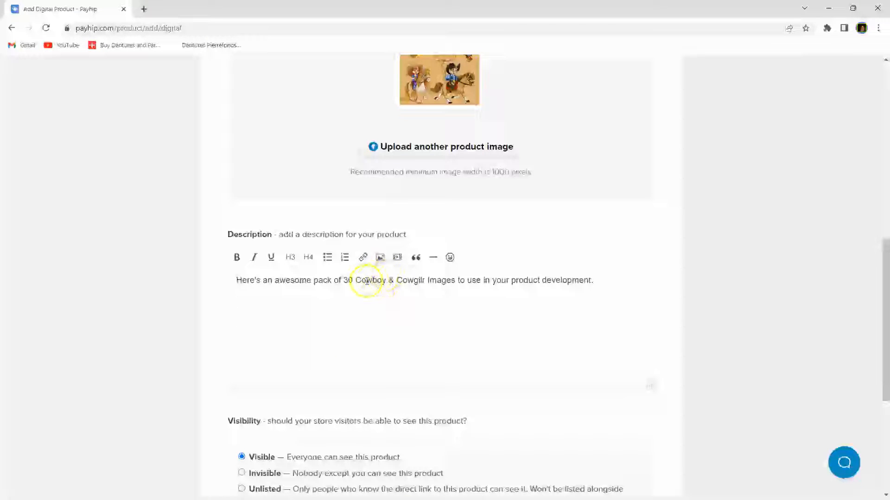
# Step: Insert the cowgirlsboyscolor.jpg clip-art sheet into the product description below the intro sentence
pyautogui.click(380, 257)
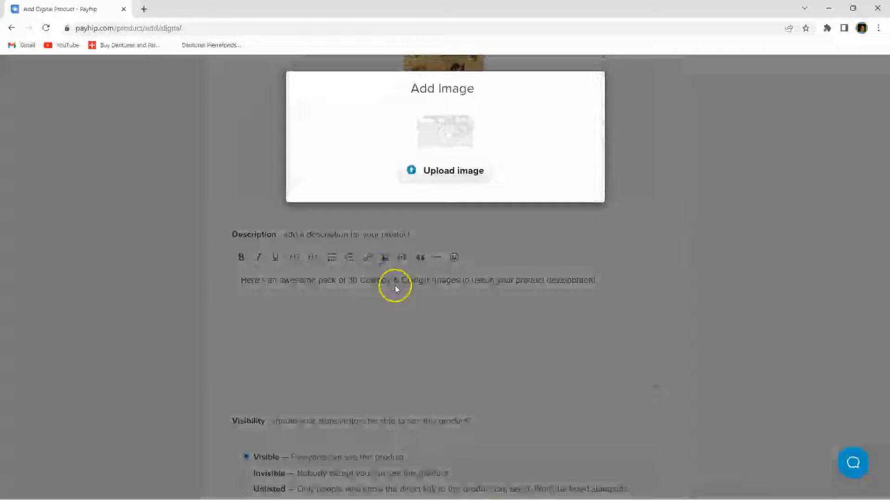
pyautogui.click(457, 171)
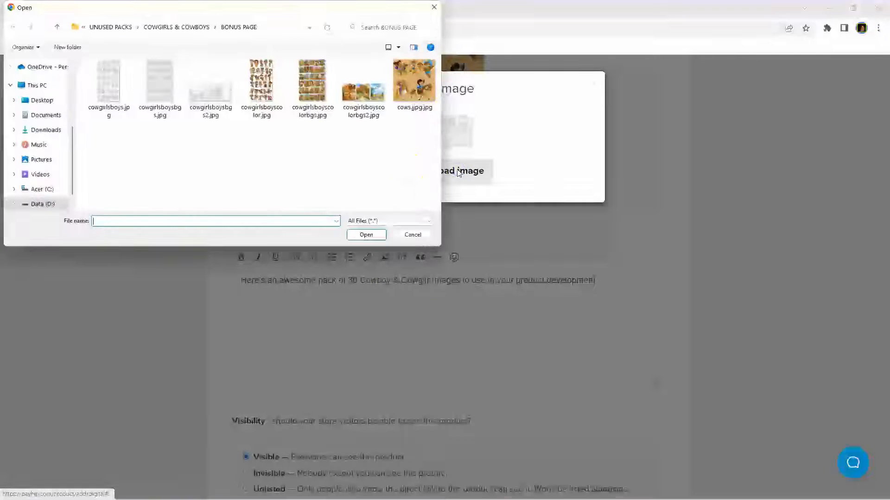
pyautogui.click(259, 87)
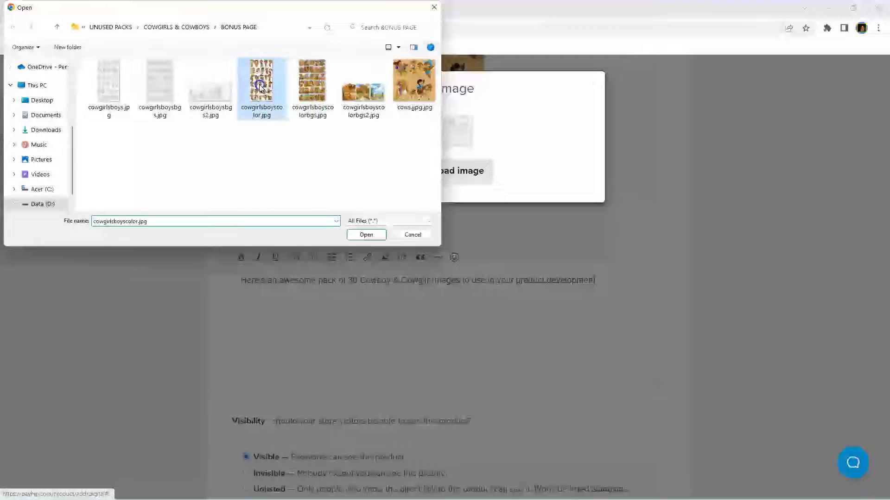
pyautogui.doubleClick(260, 87)
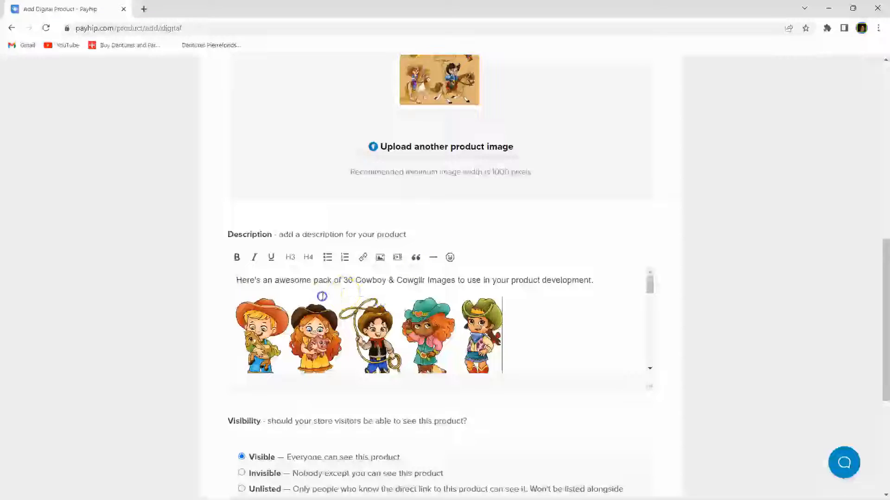
pyautogui.scroll(-5, 322, 296)
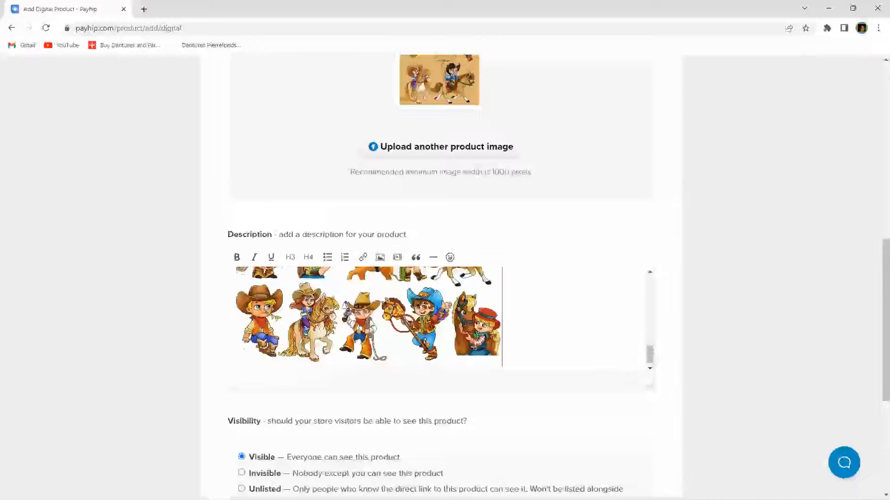
pyautogui.scroll(3, 368, 320)
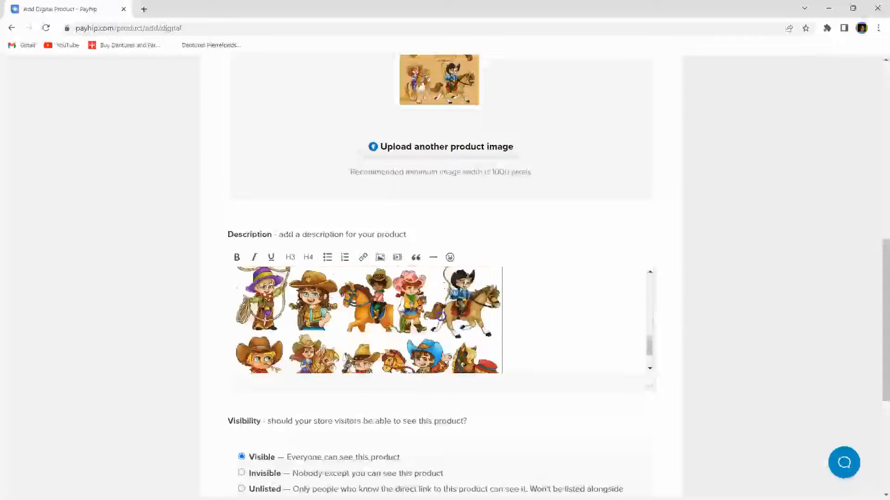
pyautogui.scroll(-2, 440, 315)
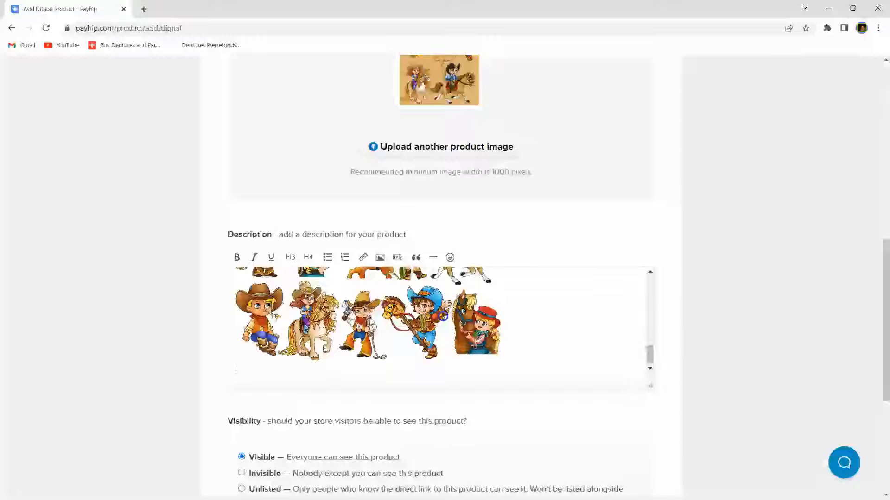
pyautogui.scroll(-1, 442, 316)
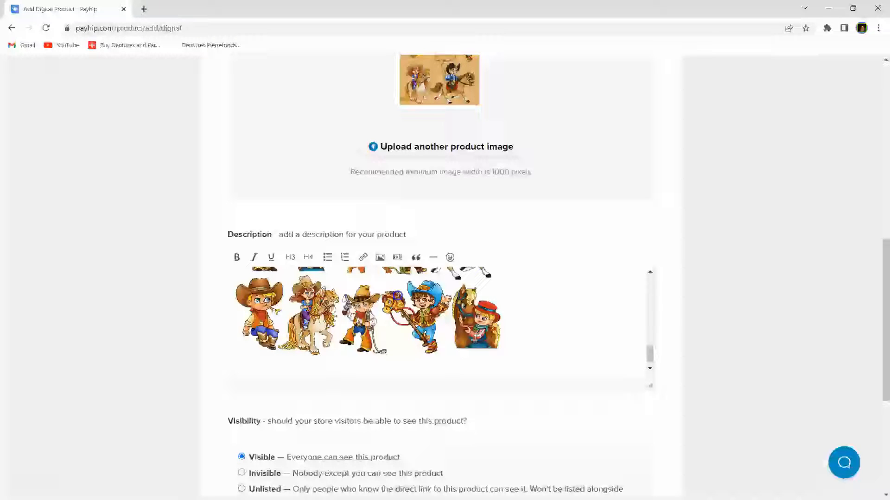
# Step: Add 'COWBOY/ COWGIRL CLIP ART' as an H3 heading above the description's intro sentence
pyautogui.write('Click on the buy now button to add these to your collection.')
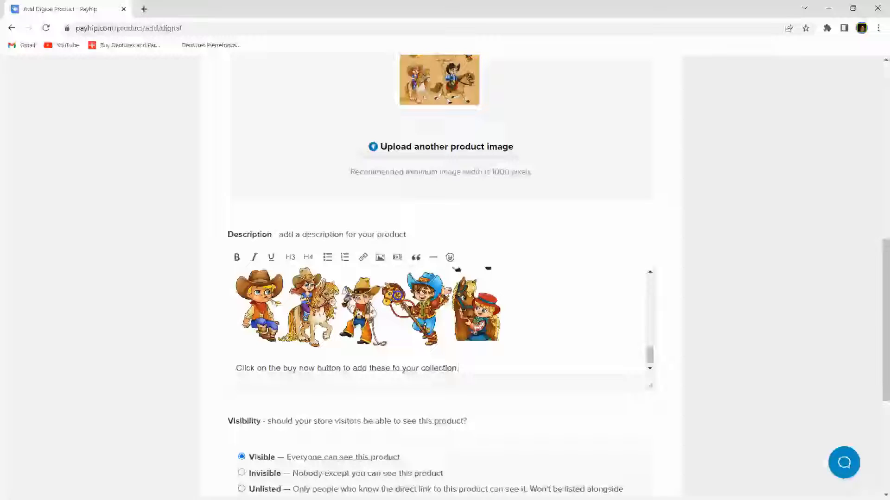
pyautogui.scroll(3, 429, 304)
pyautogui.scroll(5, 429, 304)
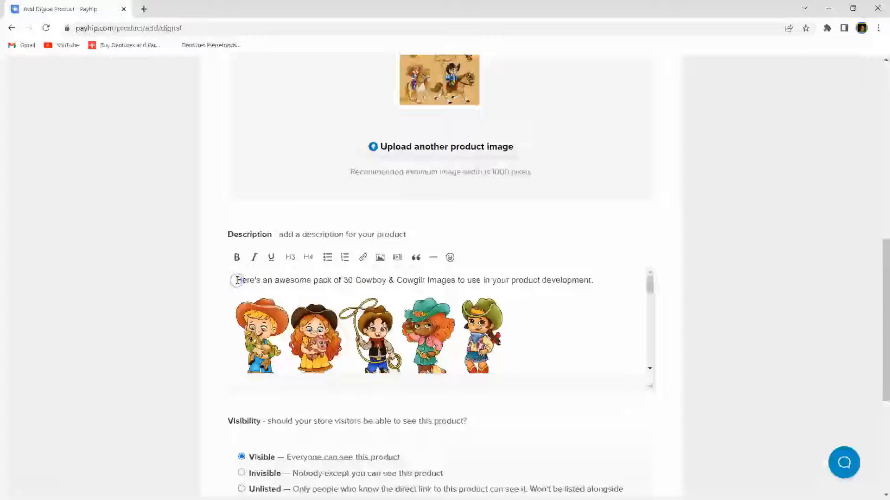
pyautogui.press('Return')
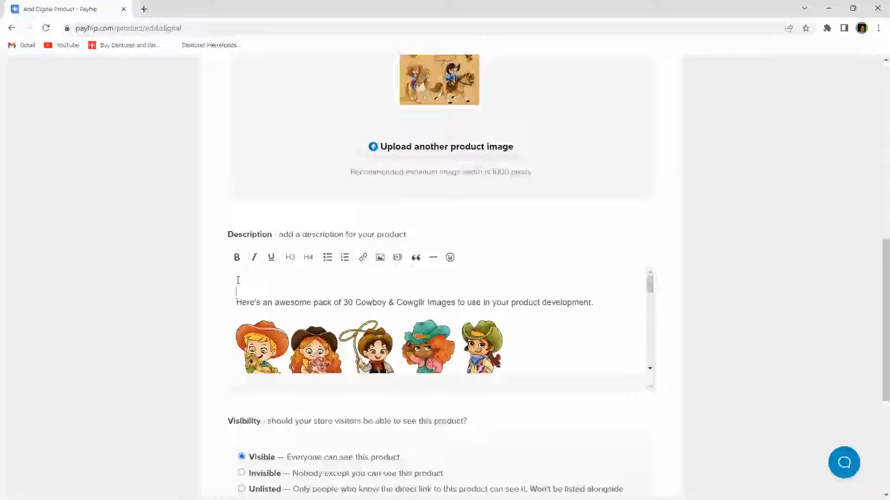
pyautogui.press('capslock')
pyautogui.write('COWBOY')
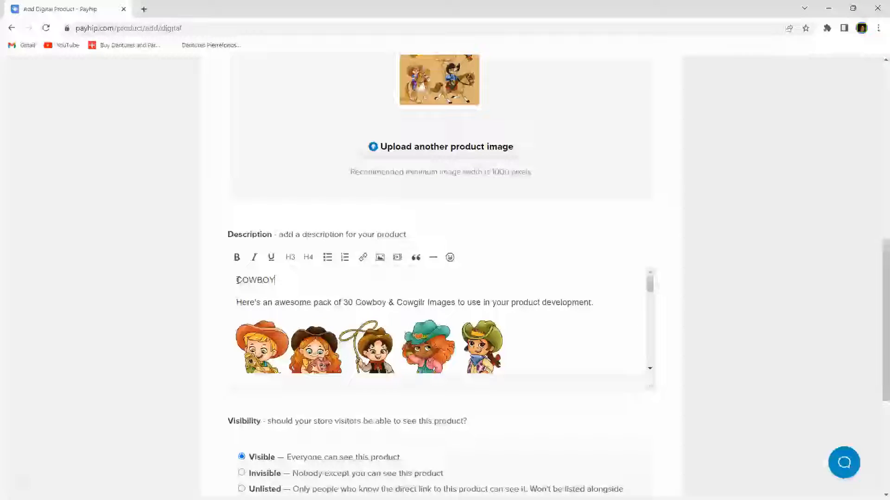
pyautogui.write('/ COWGIRL CLIP ART')
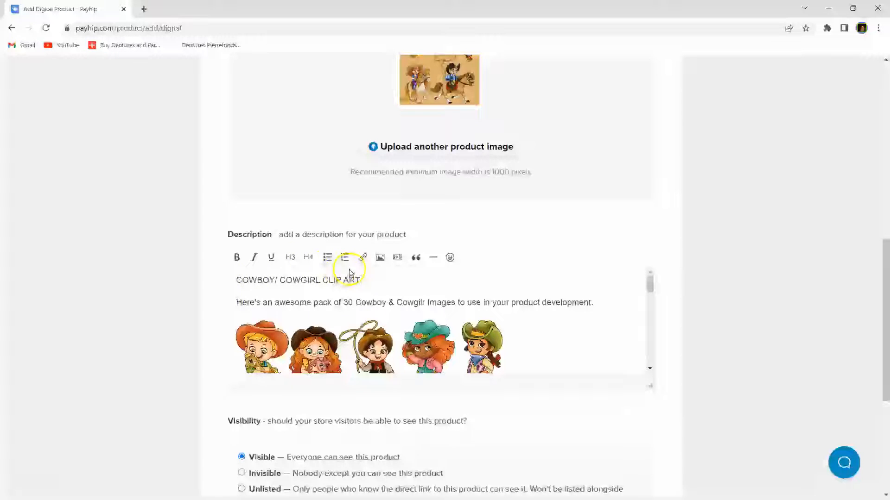
pyautogui.moveTo(362, 280); pyautogui.dragTo(192, 273)
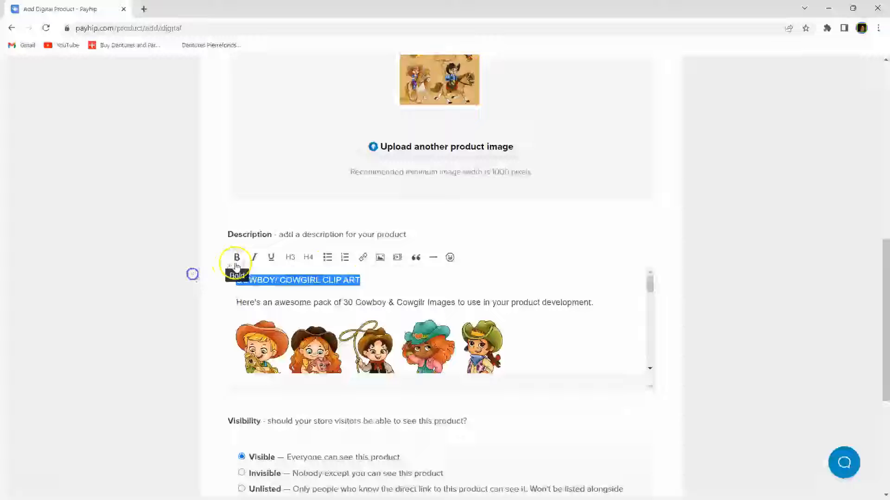
pyautogui.click(290, 259)
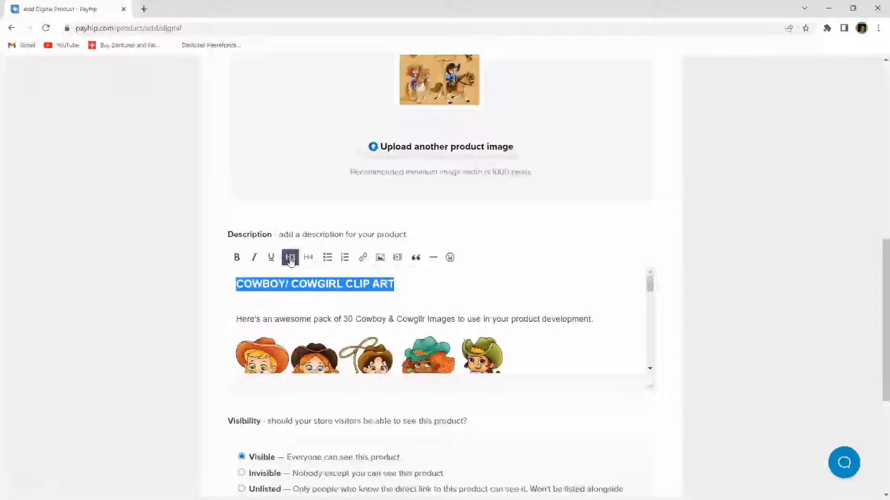
pyautogui.click(307, 298)
pyautogui.scroll(-10, 306, 299)
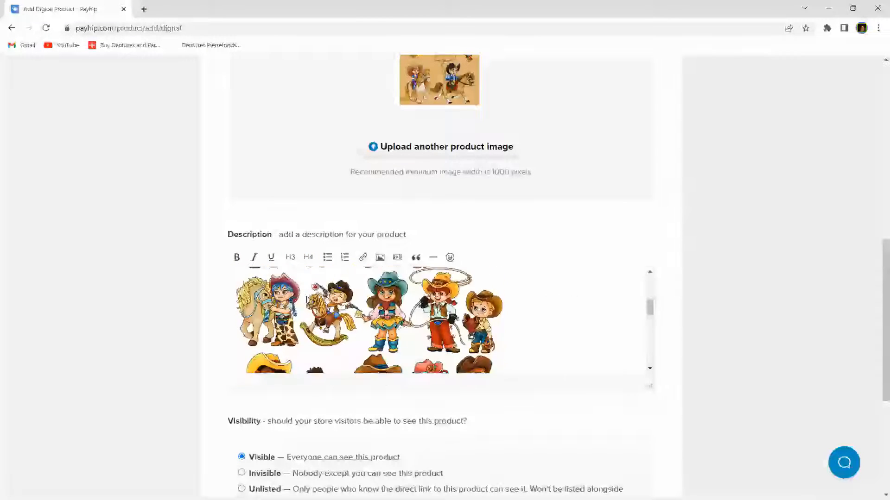
pyautogui.scroll(-2, 329, 412)
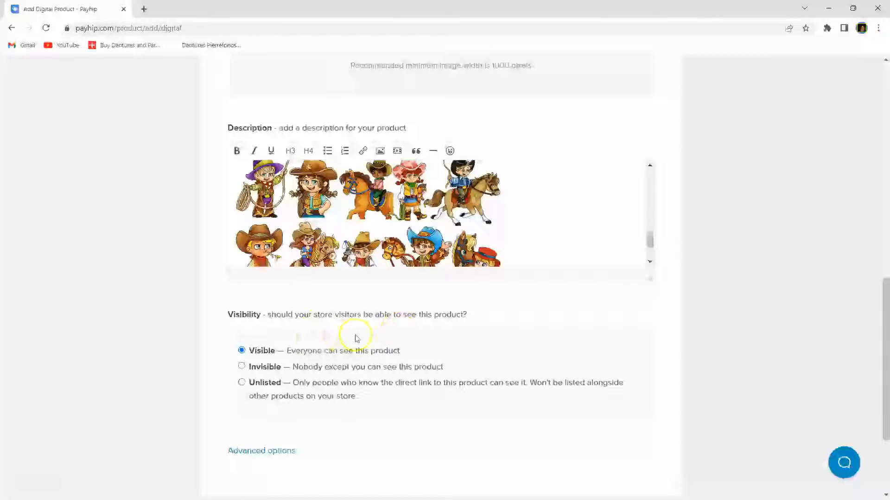
# Step: Expand the product's Advanced options section
pyautogui.scroll(-1, 354, 341)
pyautogui.scroll(-2, 354, 342)
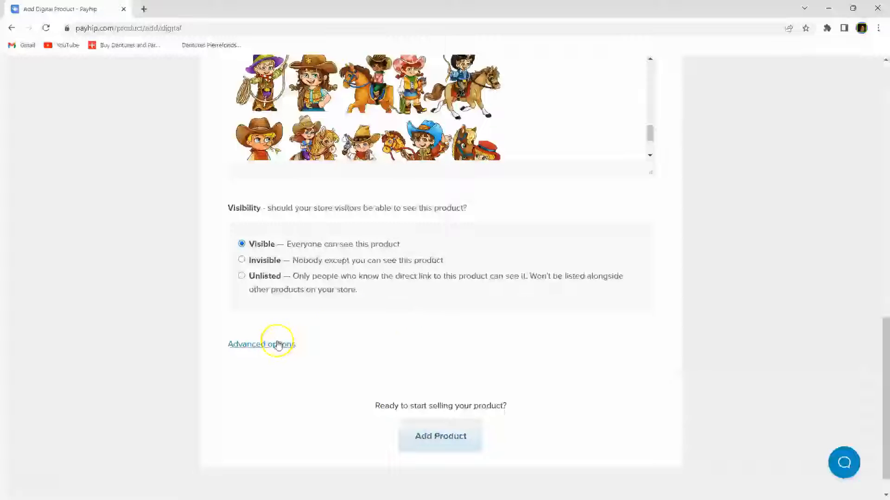
pyautogui.click(274, 348)
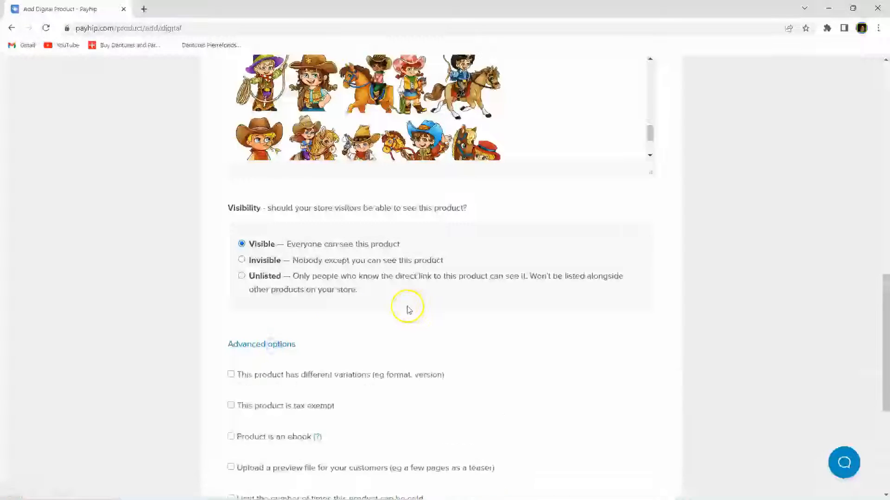
pyautogui.scroll(-2, 407, 309)
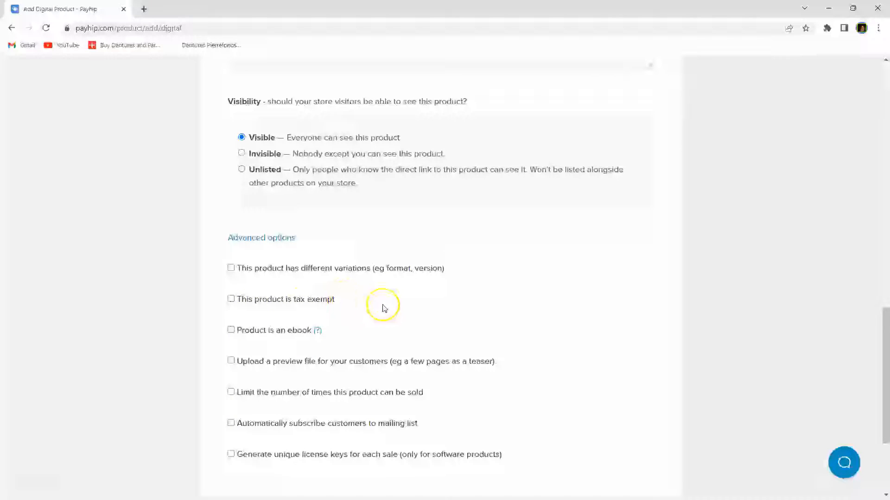
pyautogui.scroll(-2, 384, 309)
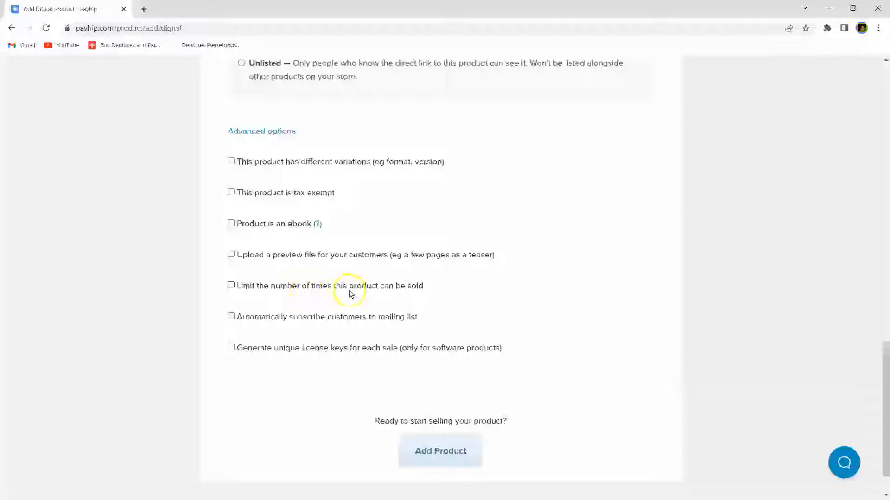
# Step: Leave sales unlimited after trying a limit of 5, and enable automatic mailing-list subscription
pyautogui.click(231, 286)
pyautogui.doubleClick(326, 335)
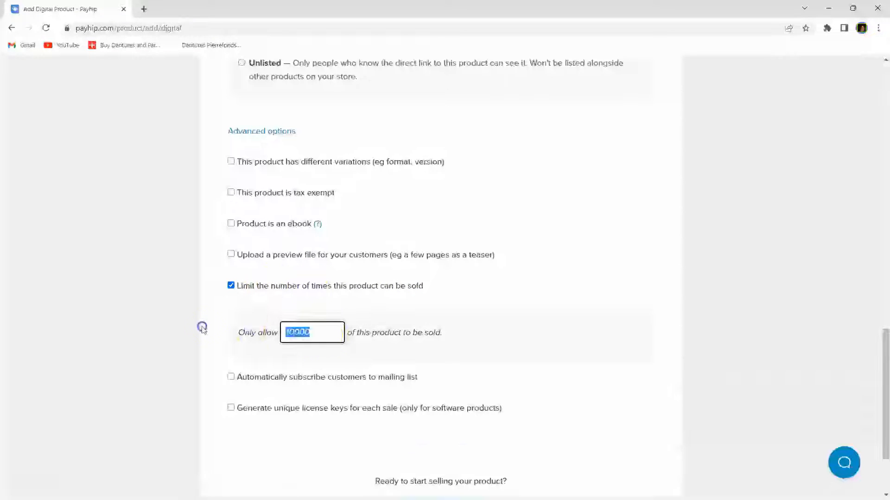
pyautogui.write('50')
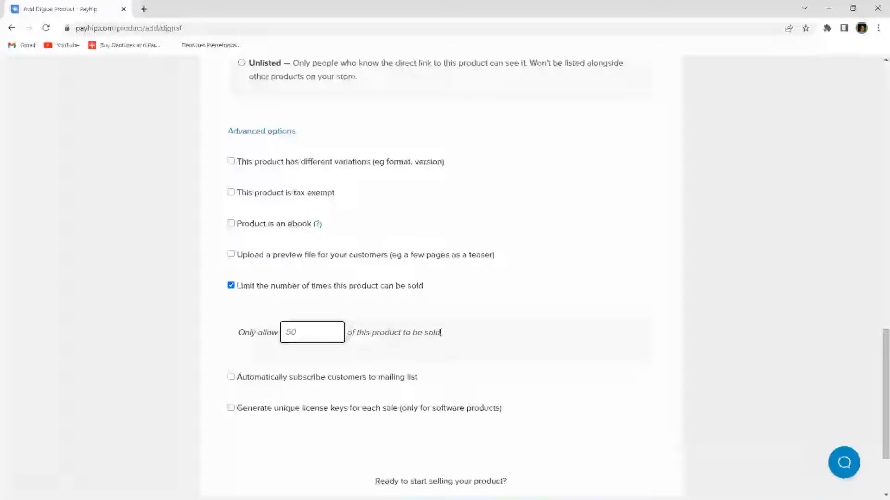
pyautogui.click(233, 285)
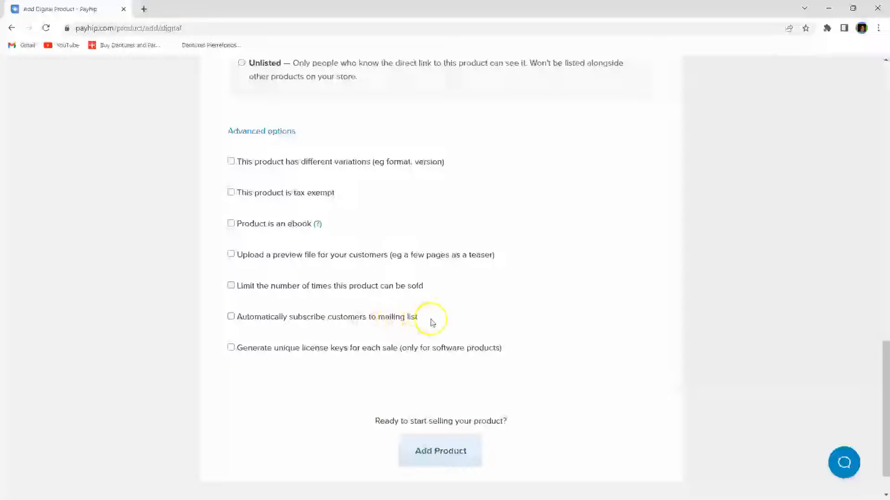
pyautogui.click(231, 317)
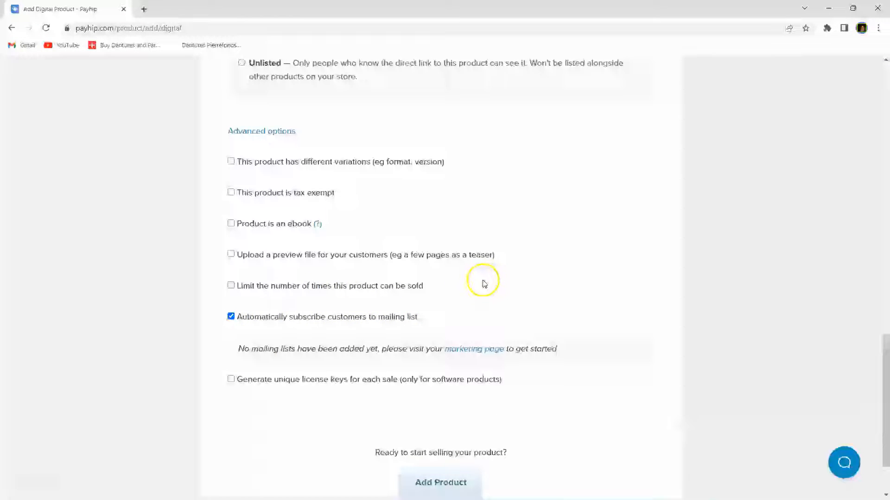
pyautogui.scroll(-1, 471, 290)
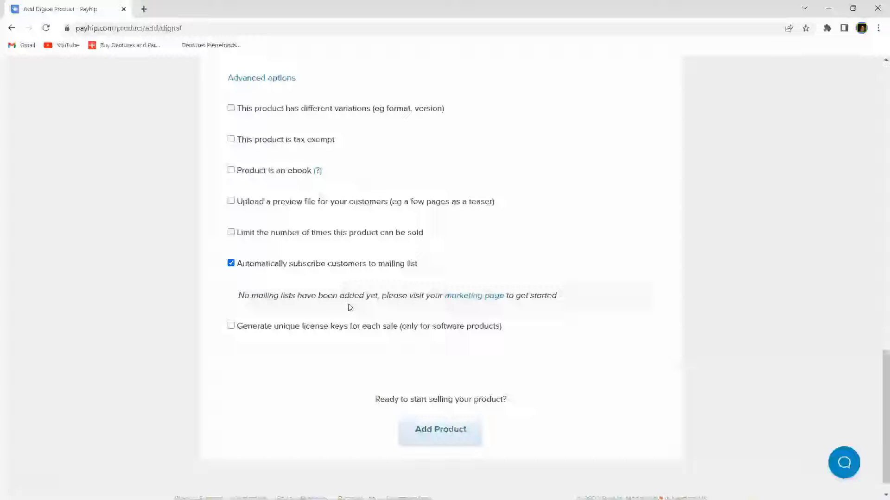
# Step: Start mailing-list setup on the Marketing page and choose GetResponse as the email provider
pyautogui.click(477, 295)
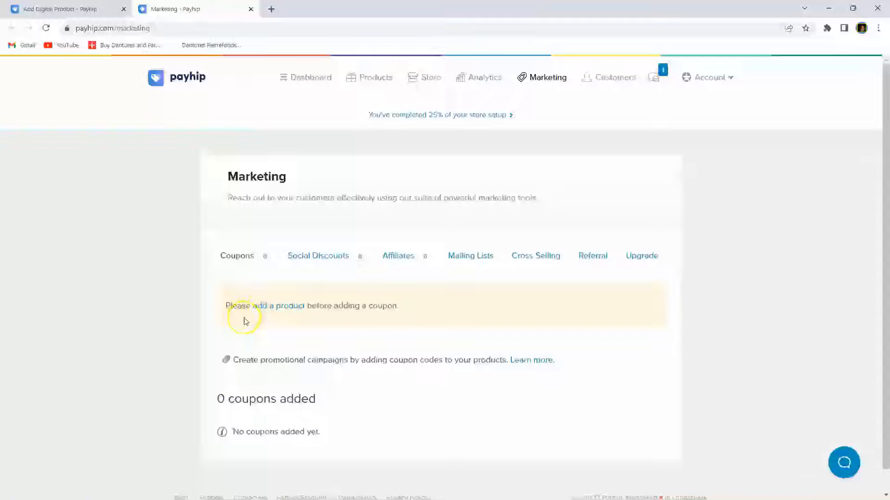
pyautogui.click(462, 253)
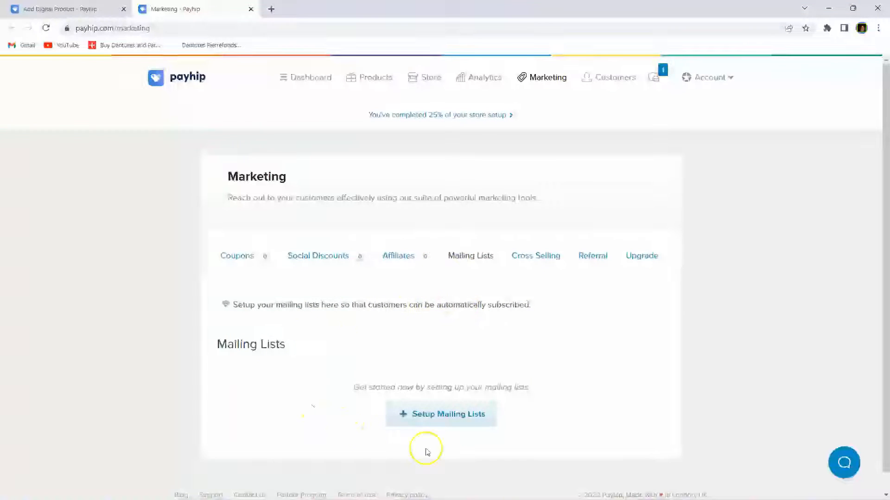
pyautogui.click(446, 417)
pyautogui.click(356, 199)
pyautogui.click(329, 260)
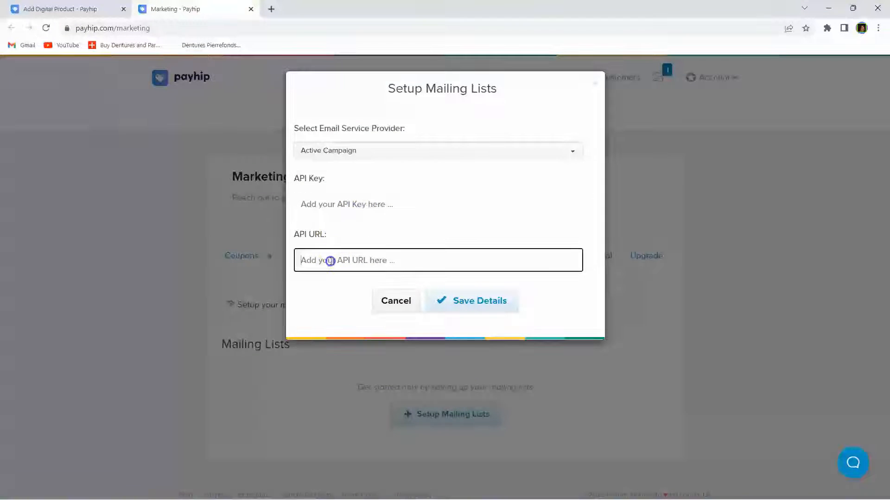
pyautogui.click(383, 149)
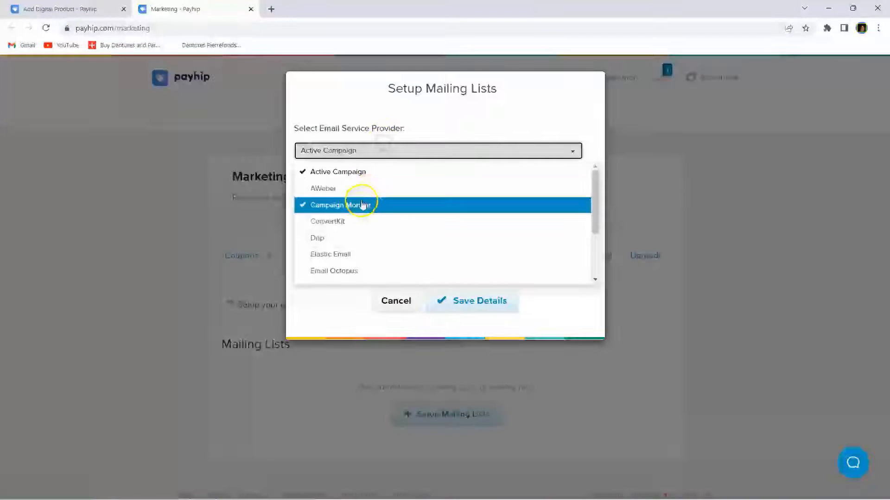
pyautogui.scroll(-3, 359, 206)
pyautogui.click(351, 208)
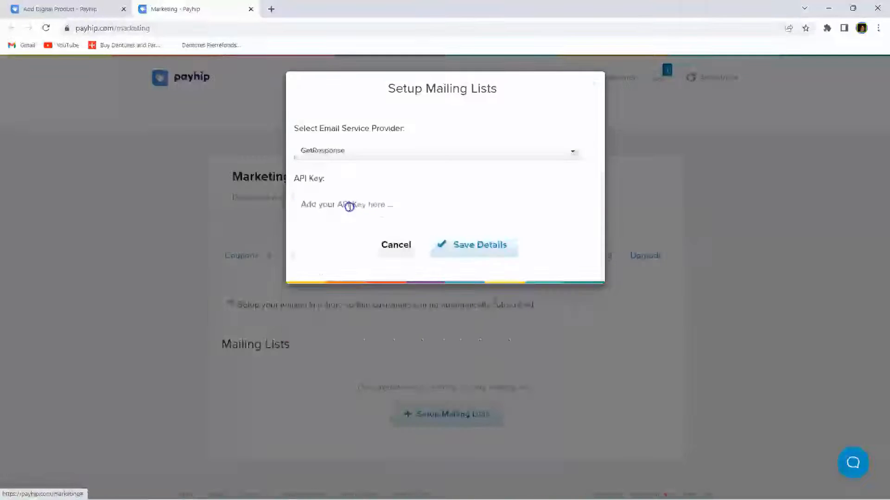
pyautogui.click(407, 205)
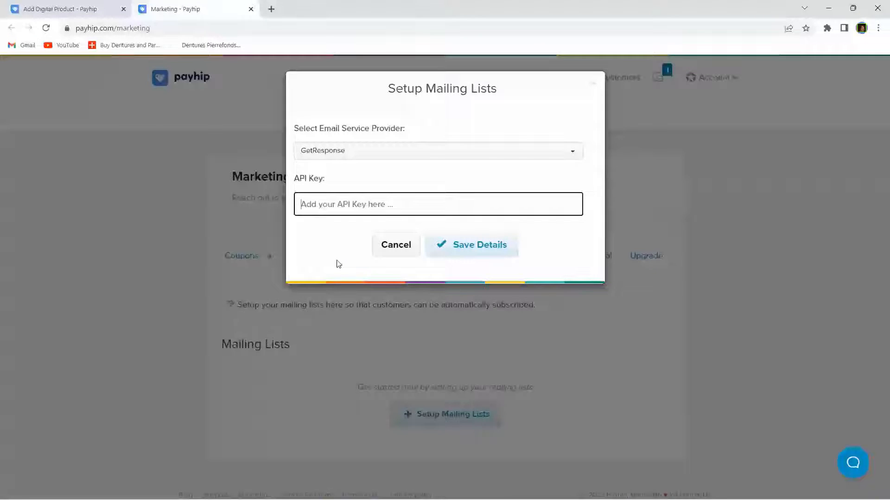
# Step: Close the mailing-list setup without saving and return to the product form tab
pyautogui.click(593, 82)
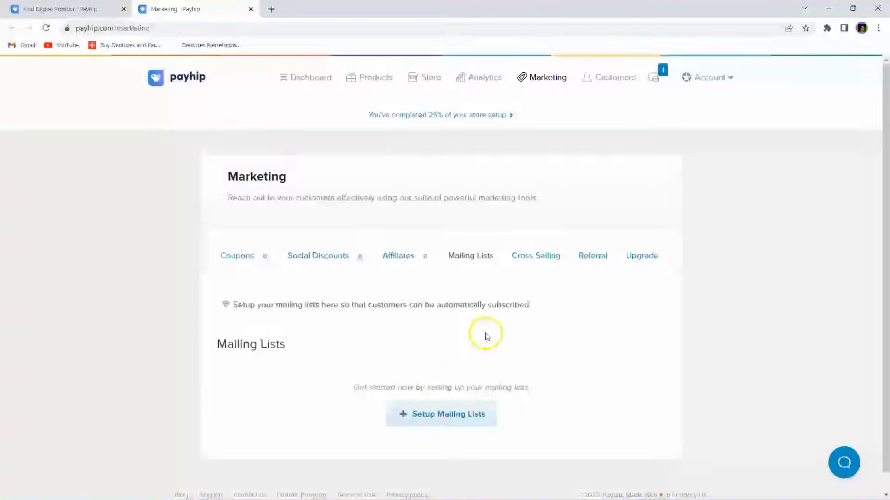
pyautogui.scroll(-1, 485, 335)
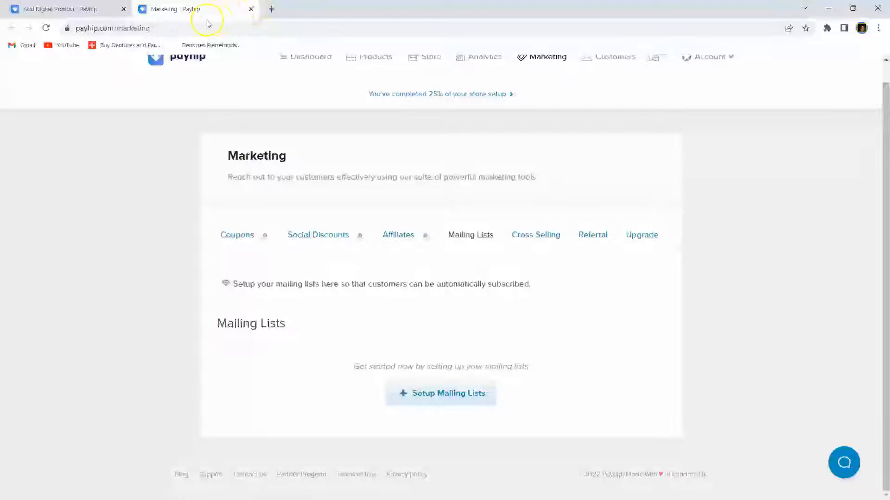
pyautogui.click(85, 11)
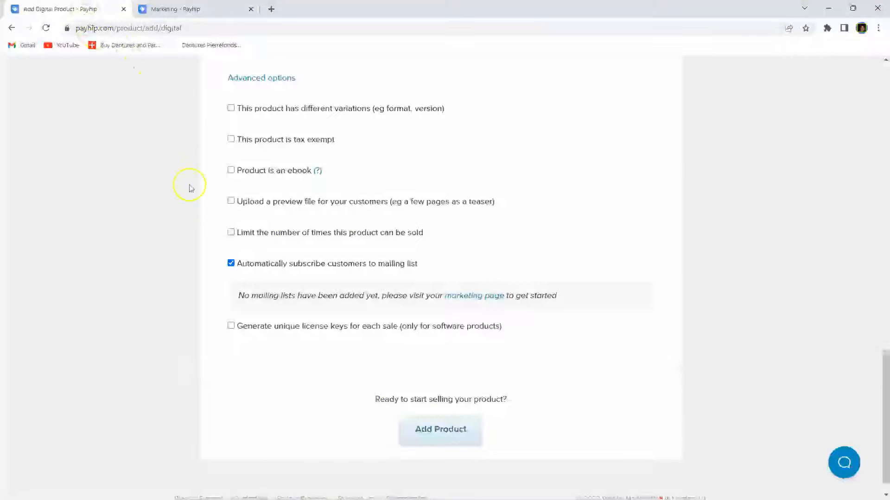
# Step: Turn off mailing-list subscription, add the Cowboy & Cowgirl Clip Art product, and view its page
pyautogui.click(230, 263)
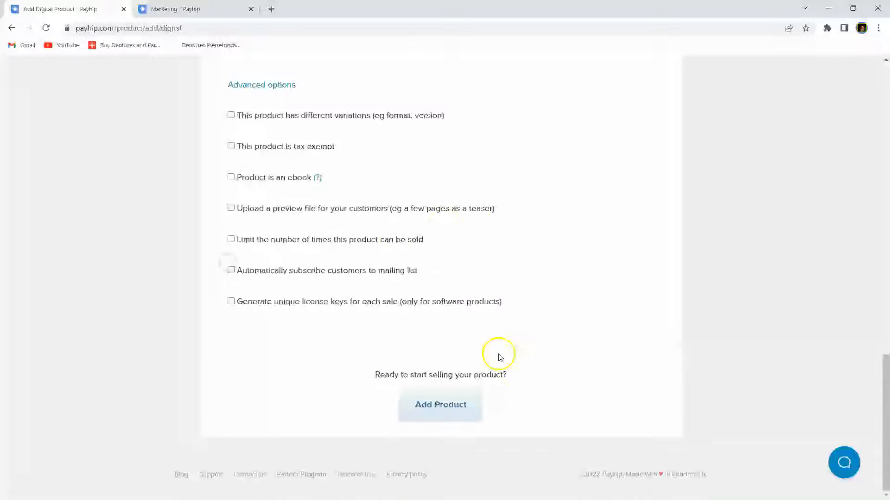
pyautogui.click(438, 410)
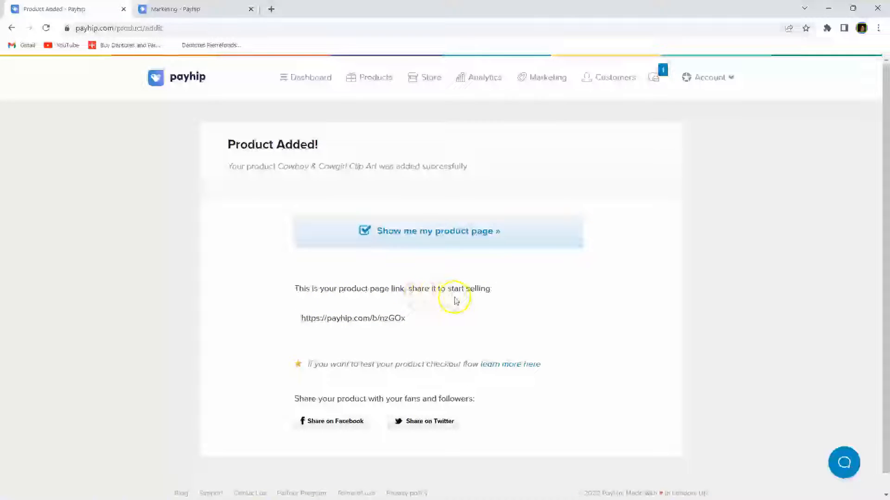
pyautogui.click(421, 325)
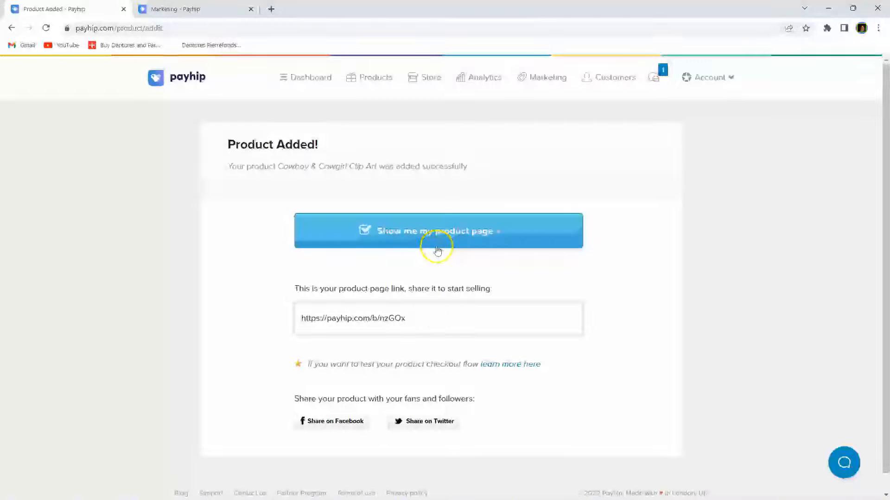
pyautogui.click(438, 234)
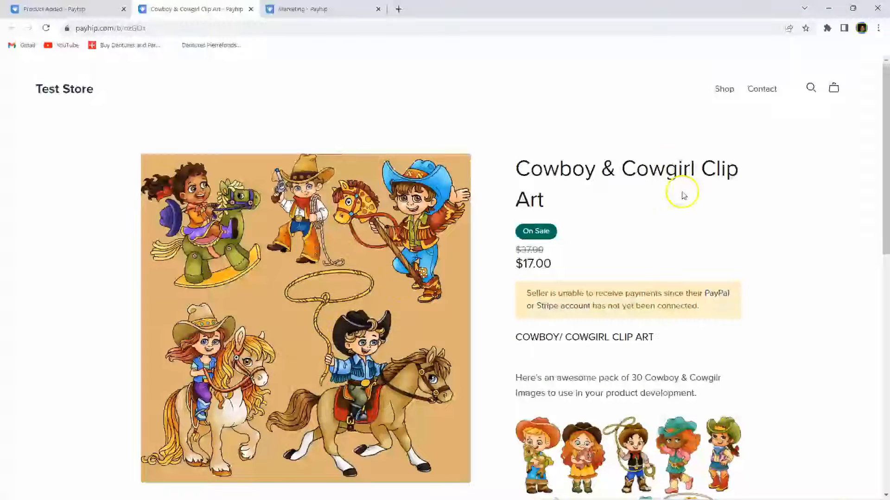
pyautogui.scroll(-3, 498, 250)
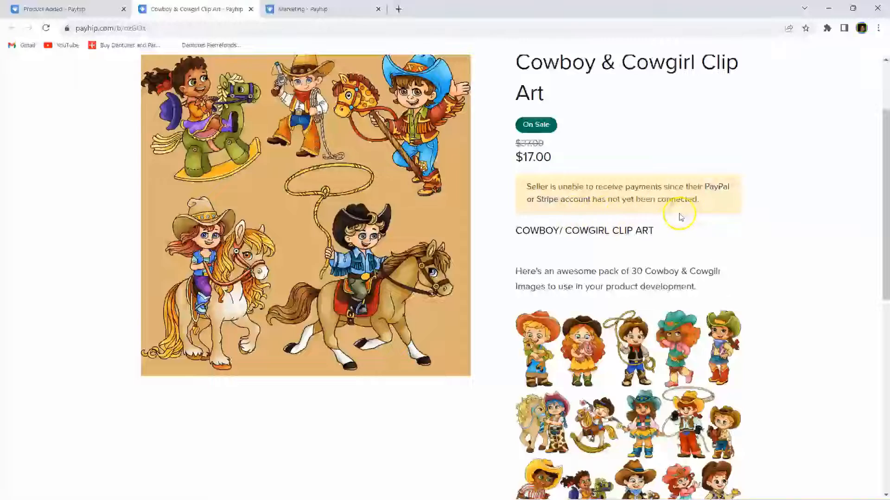
pyautogui.scroll(-3, 516, 250)
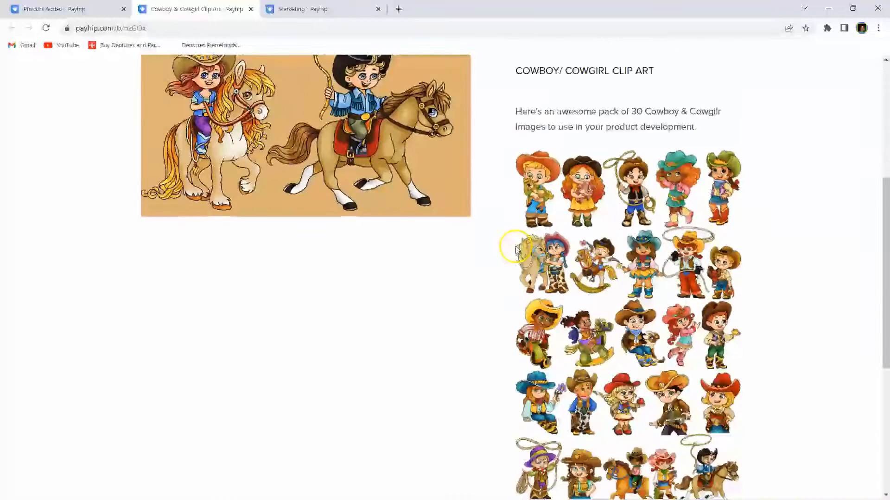
pyautogui.scroll(-5, 516, 251)
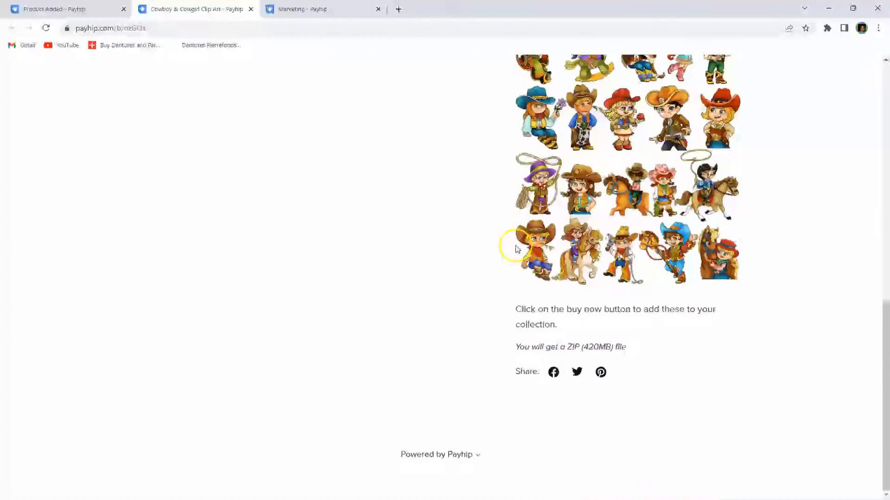
pyautogui.scroll(4, 516, 249)
pyautogui.scroll(6, 517, 249)
pyautogui.scroll(-8, 516, 249)
pyautogui.scroll(8, 516, 249)
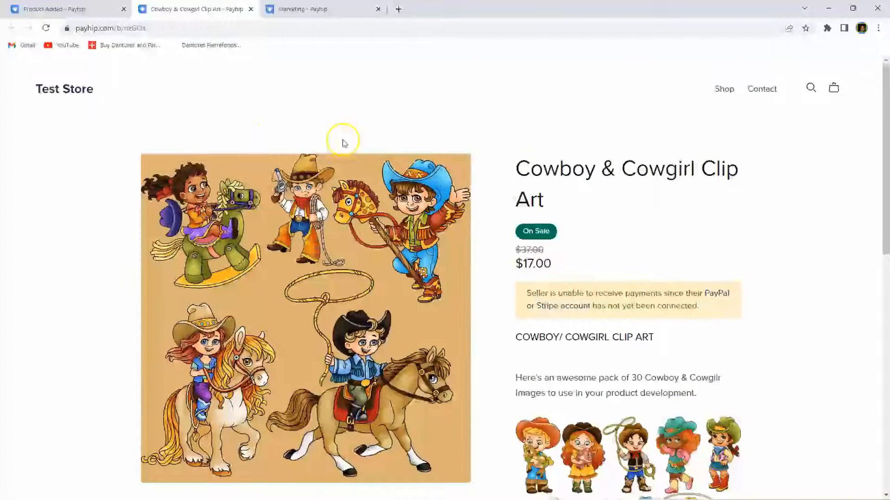
# Step: Go from the Product Added tab to the dashboard and bring up the Setup checkout prompt
pyautogui.click(72, 16)
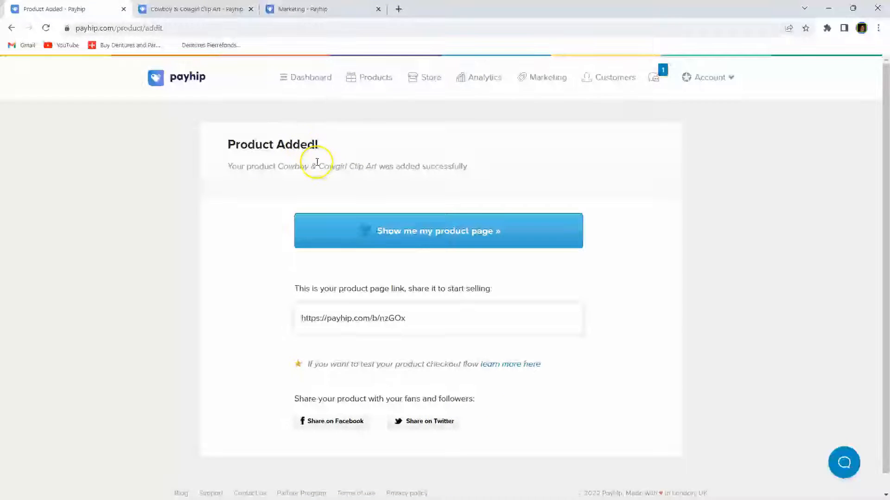
pyautogui.click(314, 80)
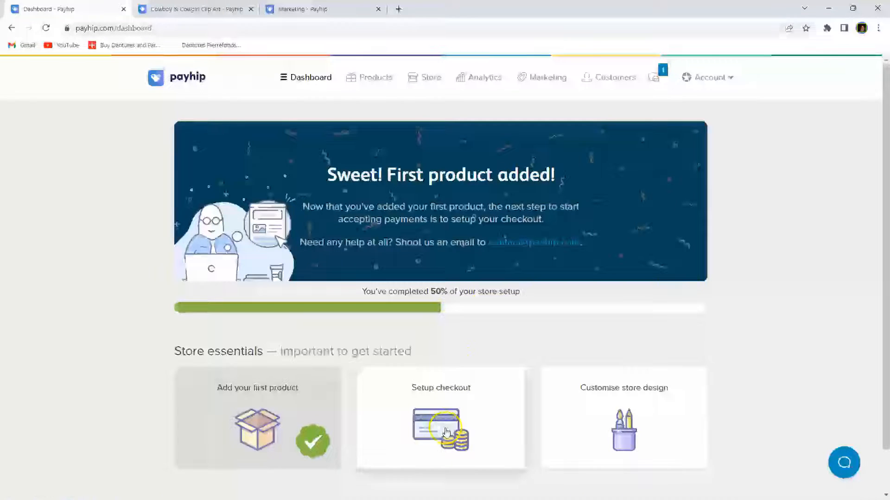
pyautogui.click(446, 447)
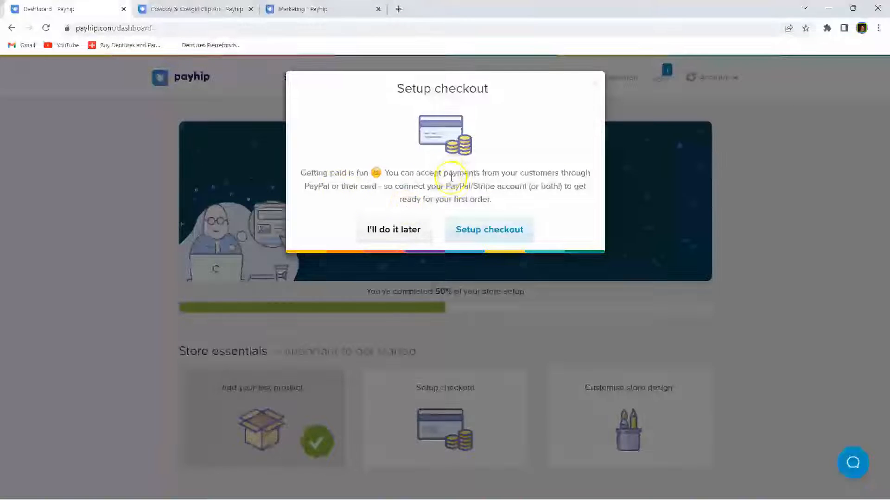
# Step: Enter TESTSTOREMO as the payment statement description and save the payment settings
pyautogui.click(520, 229)
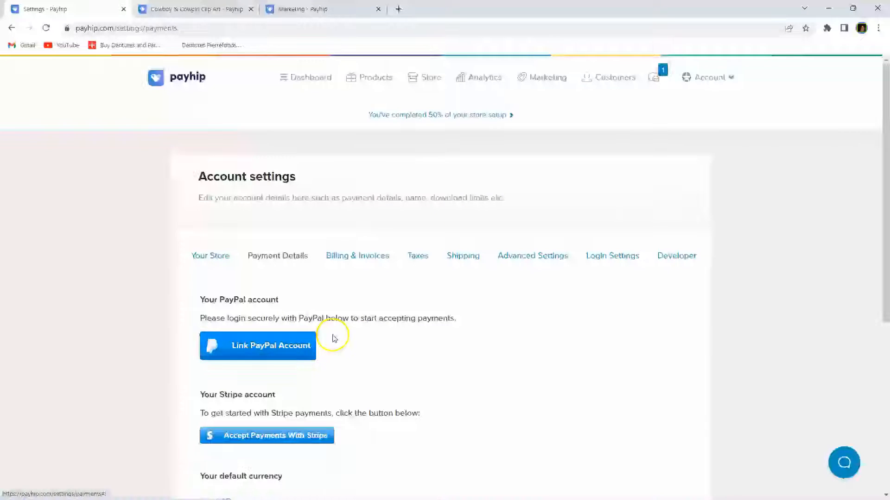
pyautogui.scroll(-2, 363, 342)
pyautogui.scroll(-2, 363, 342)
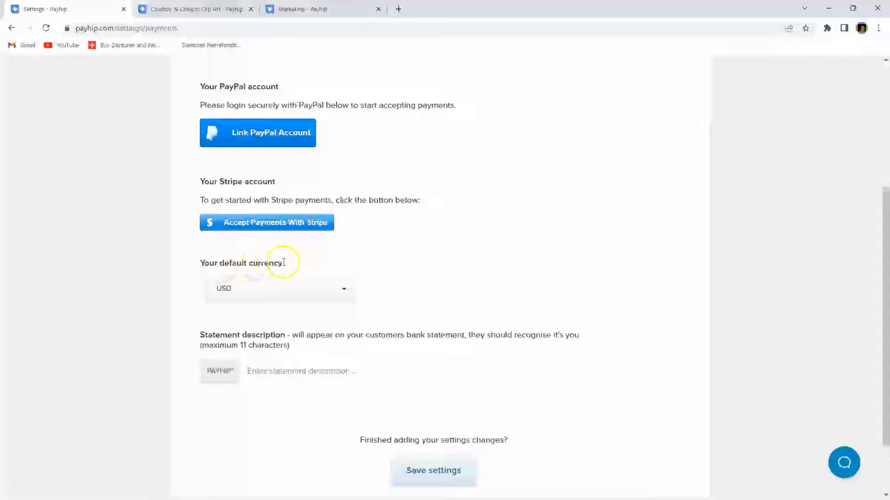
pyautogui.scroll(-2, 391, 291)
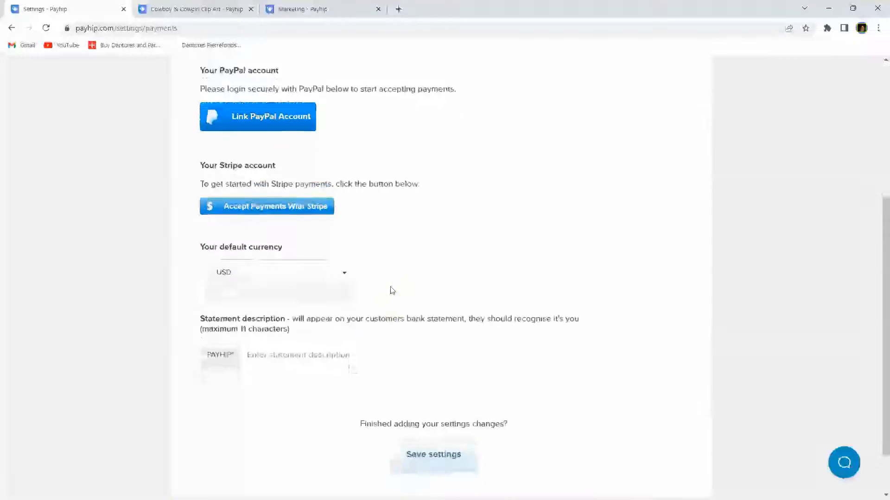
pyautogui.click(294, 297)
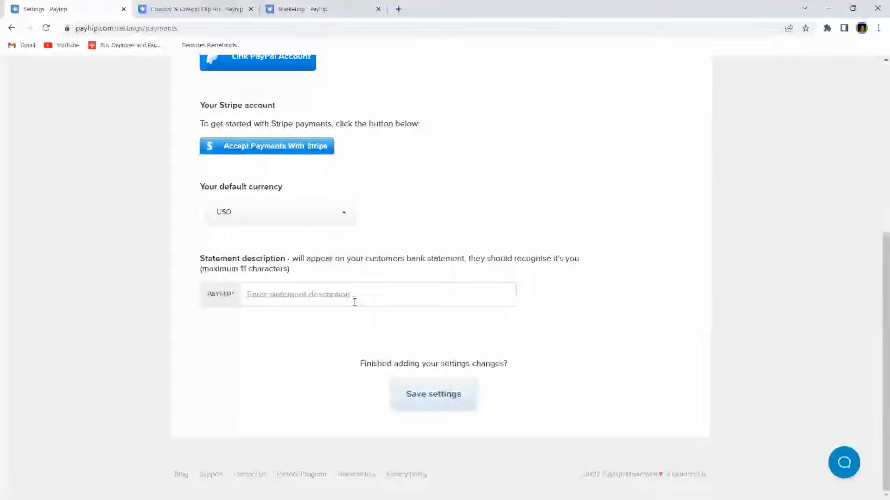
pyautogui.write('TESTSTORE')
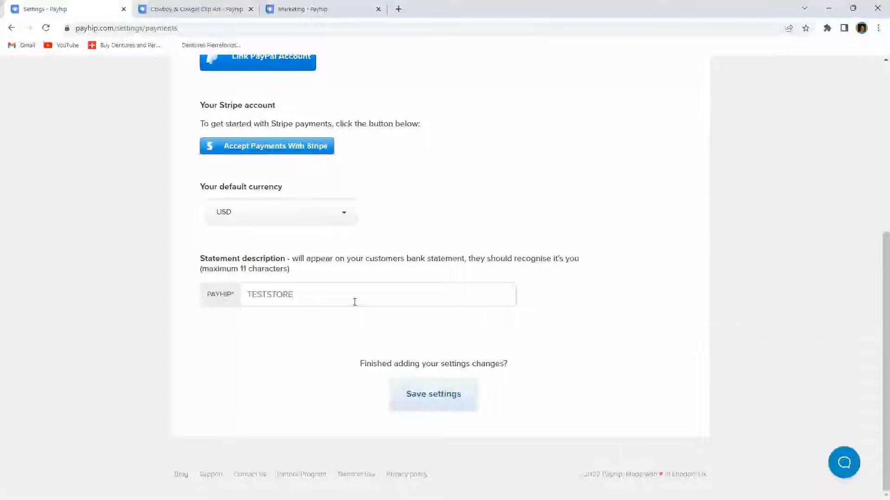
pyautogui.write('MO')
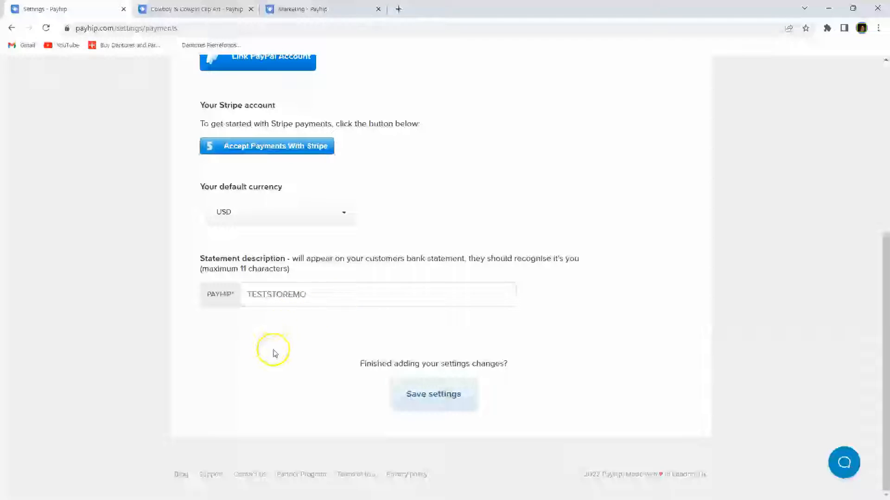
pyautogui.click(423, 396)
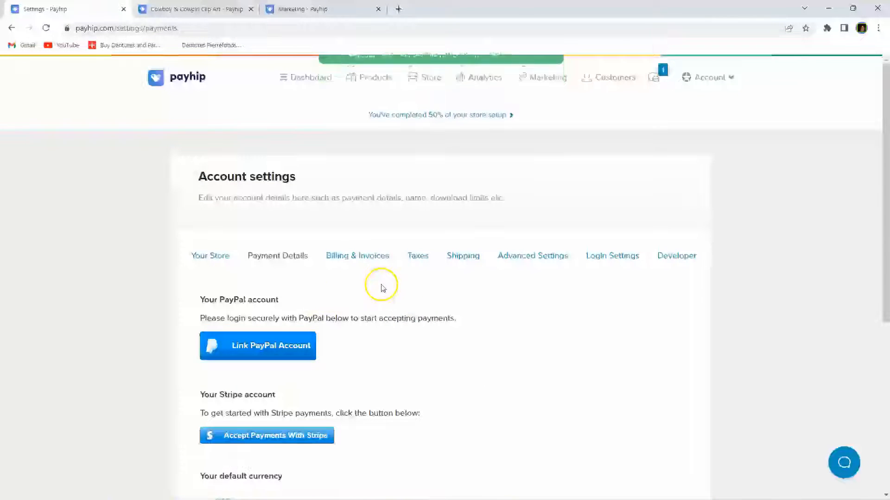
# Step: From the dashboard, launch the store design editor via the Customise store design card
pyautogui.click(308, 78)
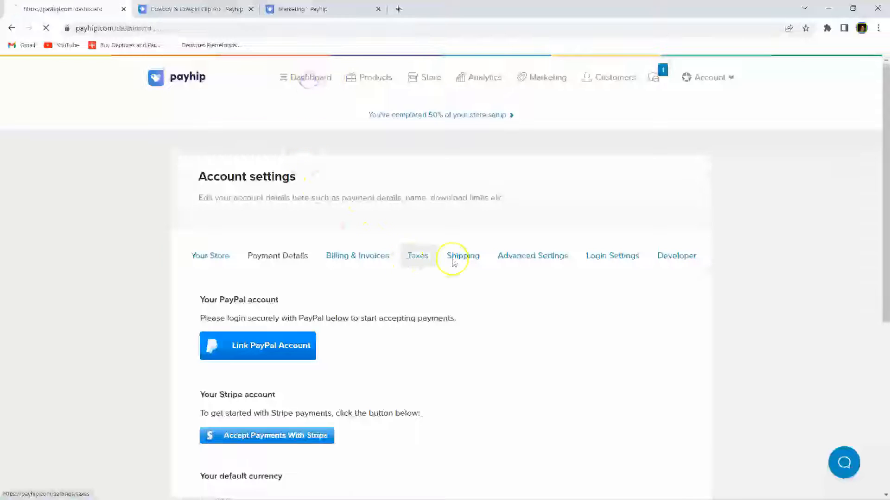
pyautogui.moveTo(442, 340); pyautogui.dragTo(433, 374)
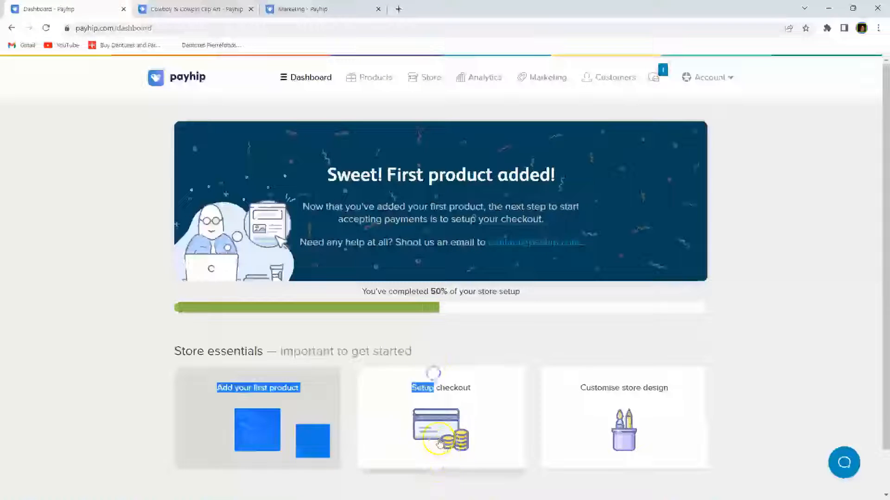
pyautogui.click(546, 347)
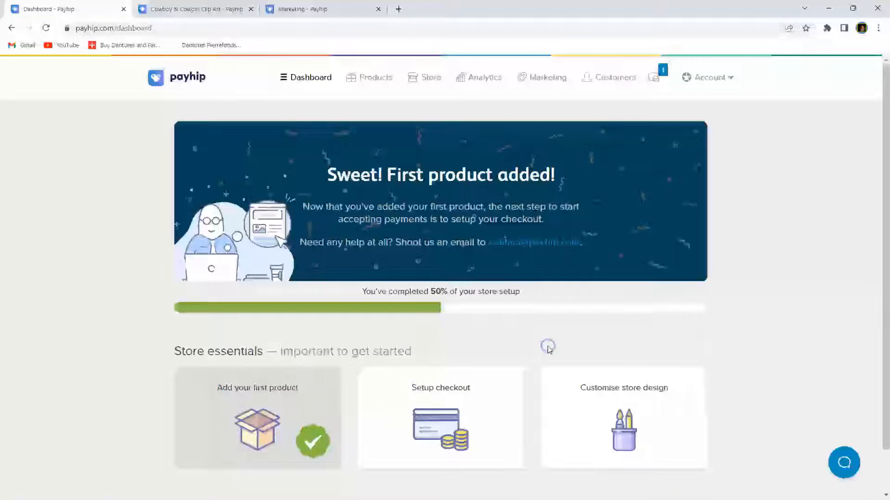
pyautogui.click(625, 440)
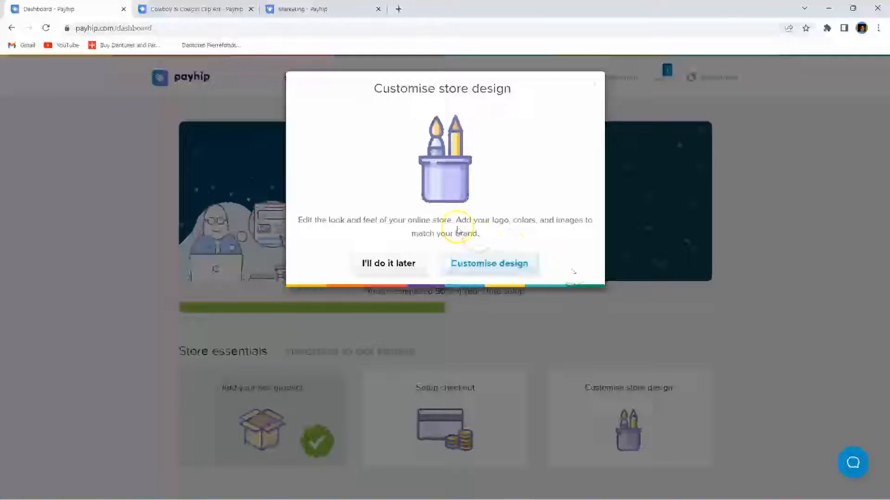
pyautogui.click(498, 263)
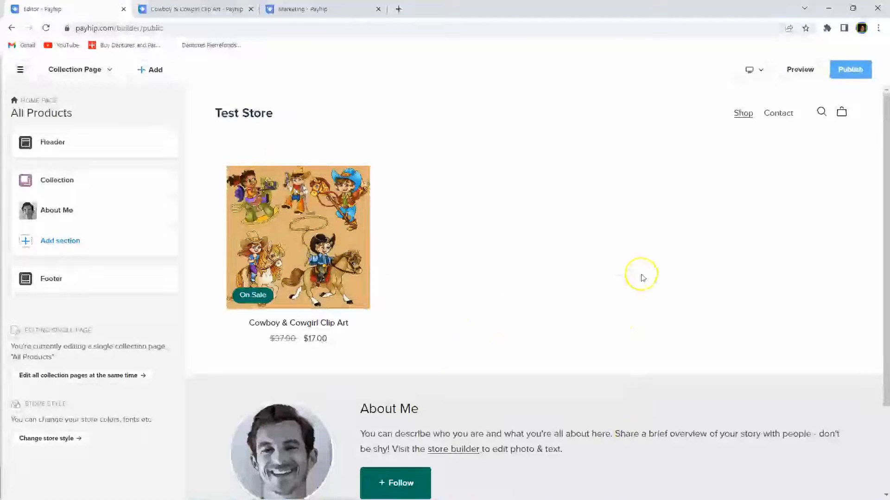
# Step: Show the Header section settings in the store editor sidebar
pyautogui.scroll(-3, 641, 278)
pyautogui.scroll(3, 621, 301)
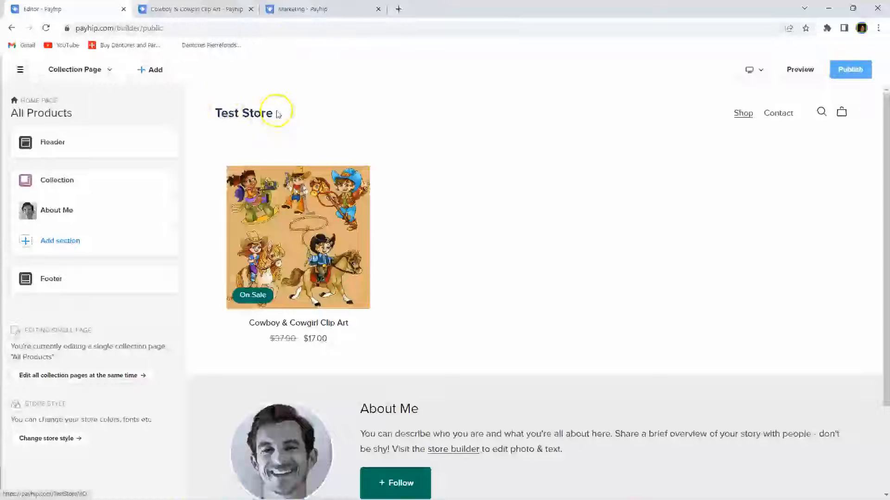
pyautogui.click(66, 141)
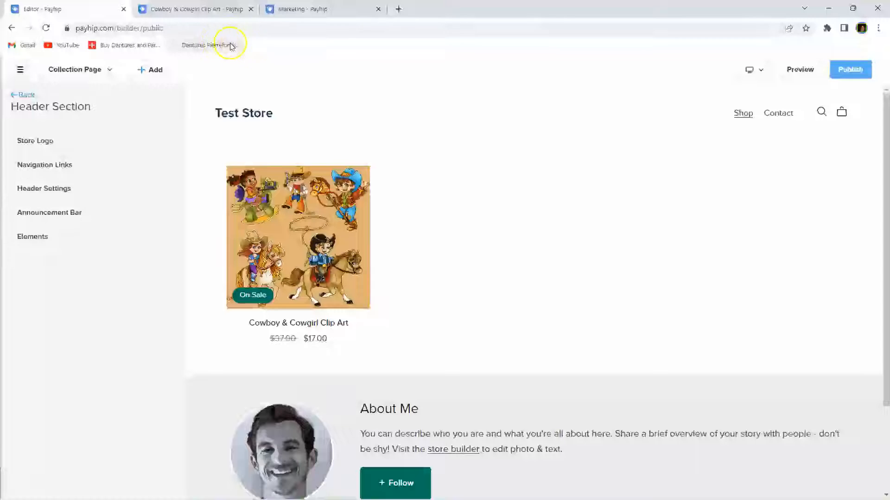
# Step: Hide the browser's bookmarks bar and bring up the header's Store Logo settings
pyautogui.rightClick(254, 45)
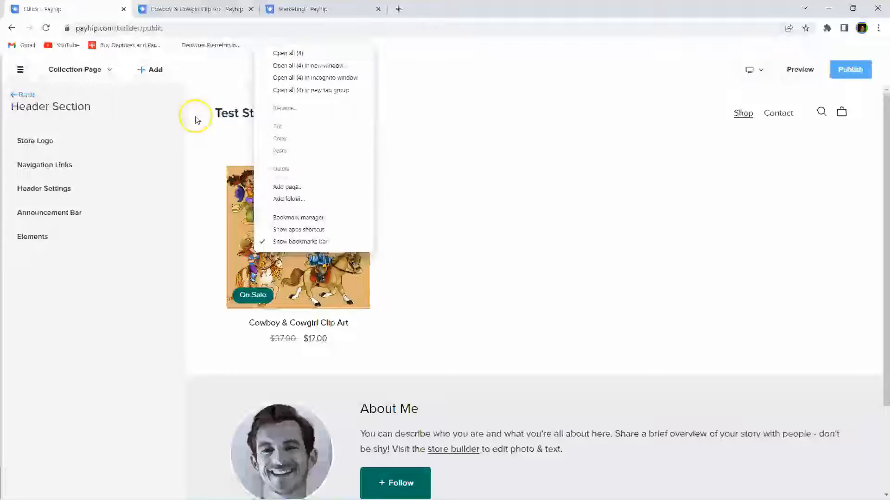
pyautogui.click(428, 237)
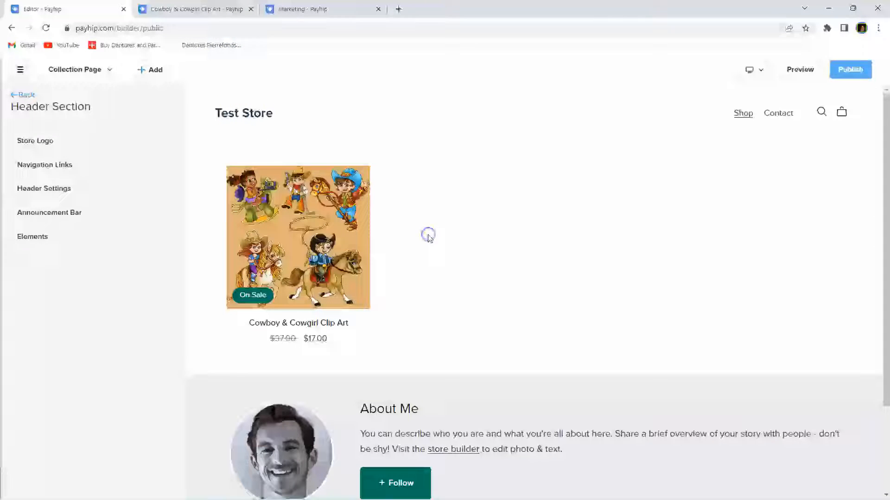
pyautogui.rightClick(260, 47)
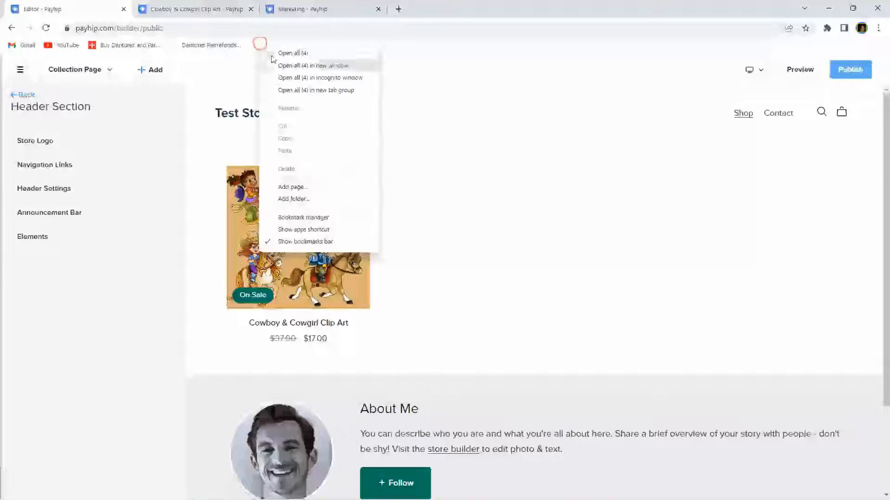
pyautogui.click(292, 241)
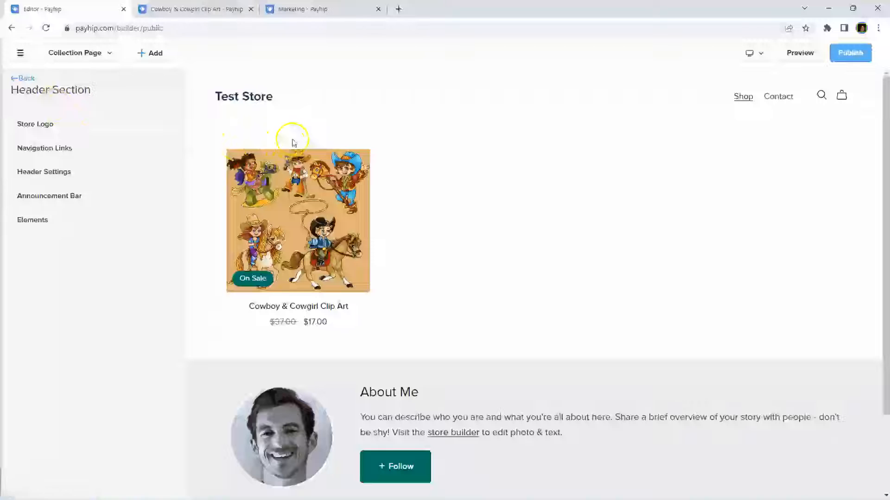
pyautogui.click(92, 128)
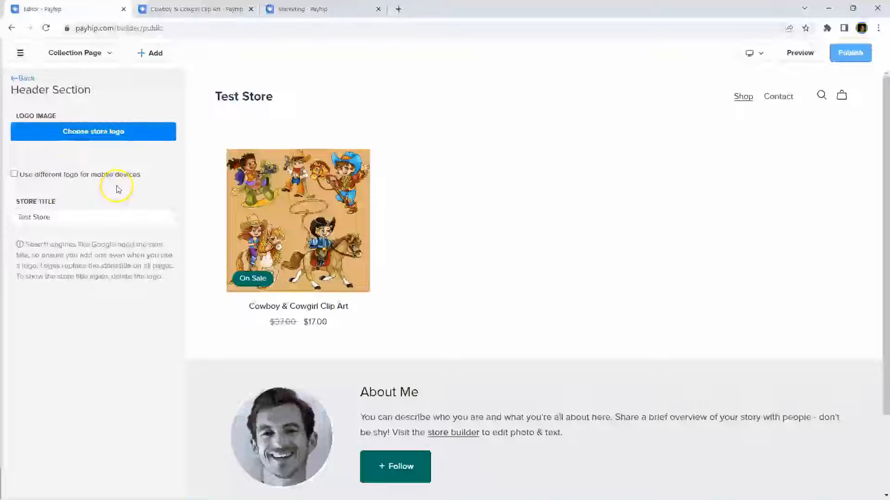
# Step: Focus the 'Test Store' title field, then go back to the Payhip dashboard
pyautogui.click(82, 220)
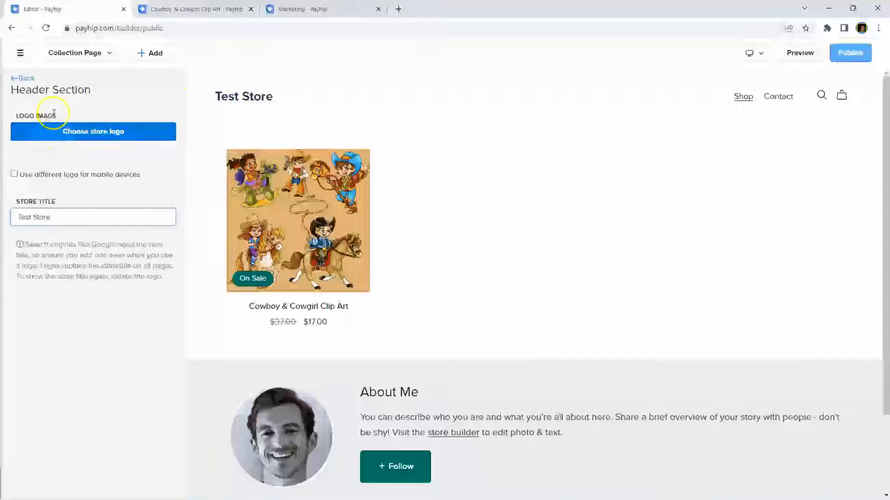
pyautogui.click(12, 28)
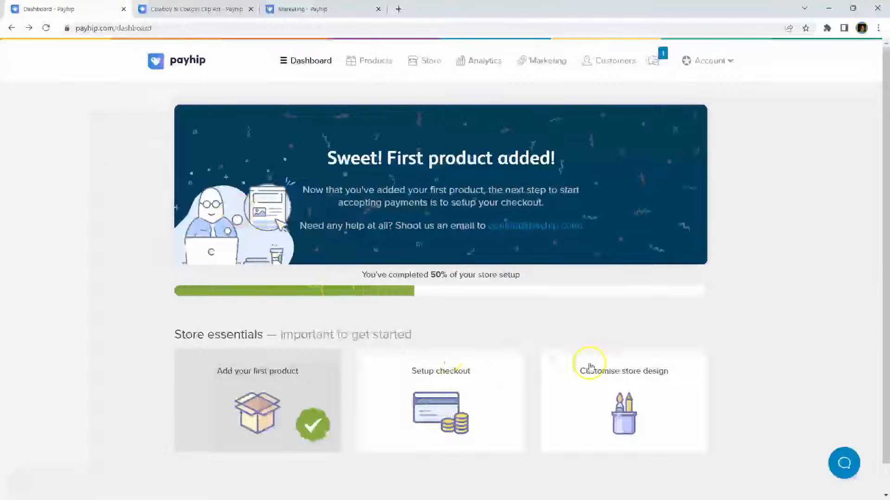
# Step: Open the store design editor at Header > Navigation Links > Edit Navigation Links
pyautogui.click(621, 392)
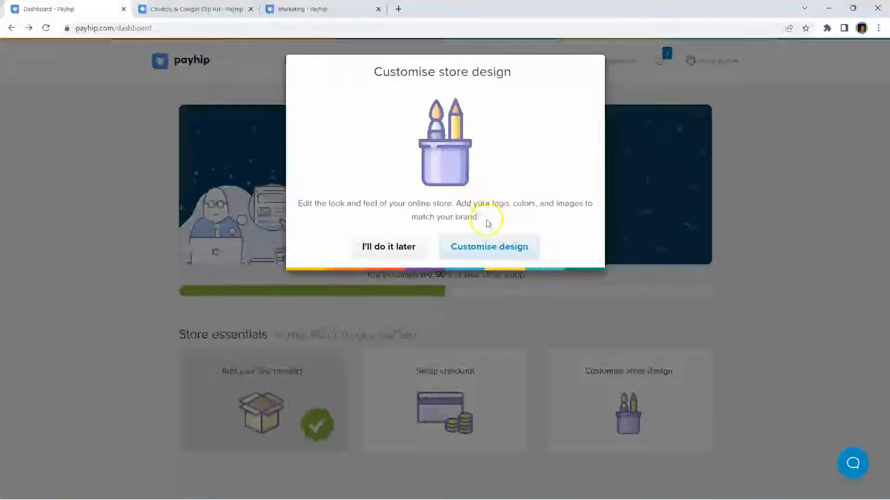
pyautogui.click(484, 254)
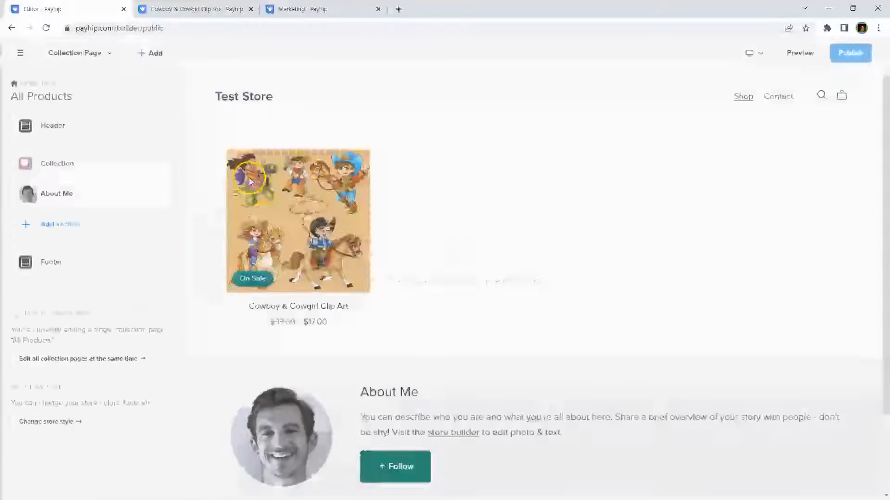
pyautogui.click(70, 127)
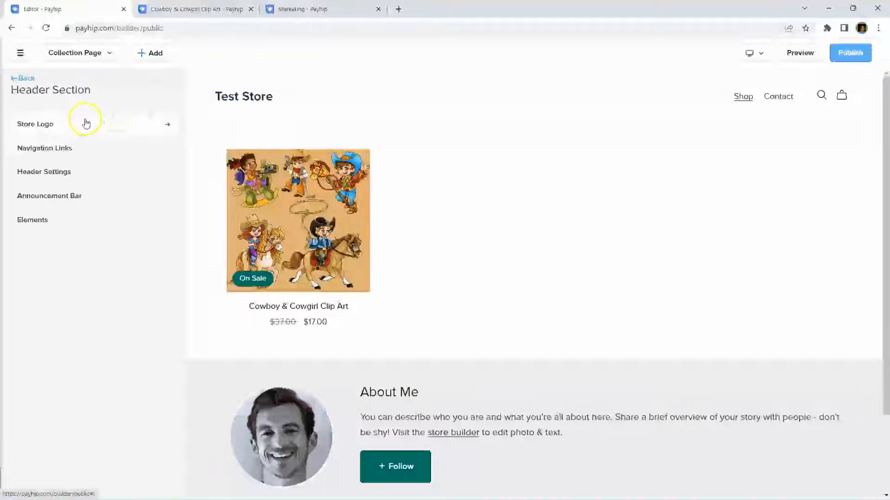
pyautogui.click(44, 149)
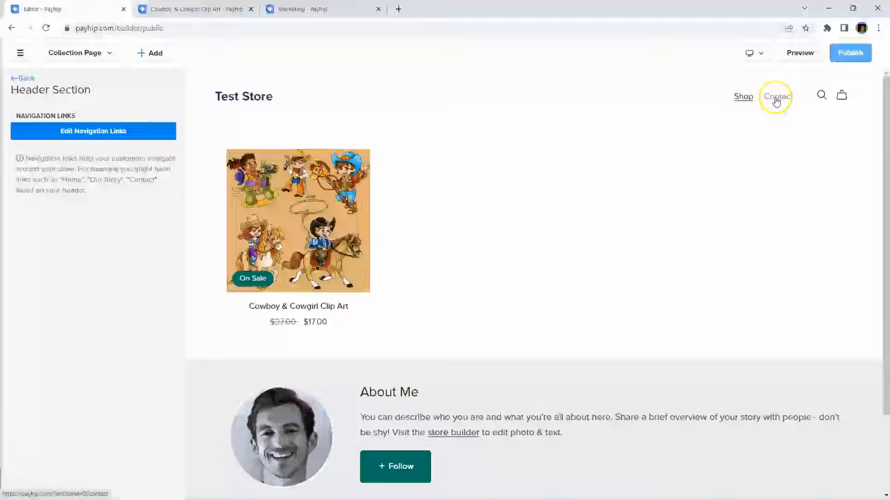
pyautogui.click(59, 134)
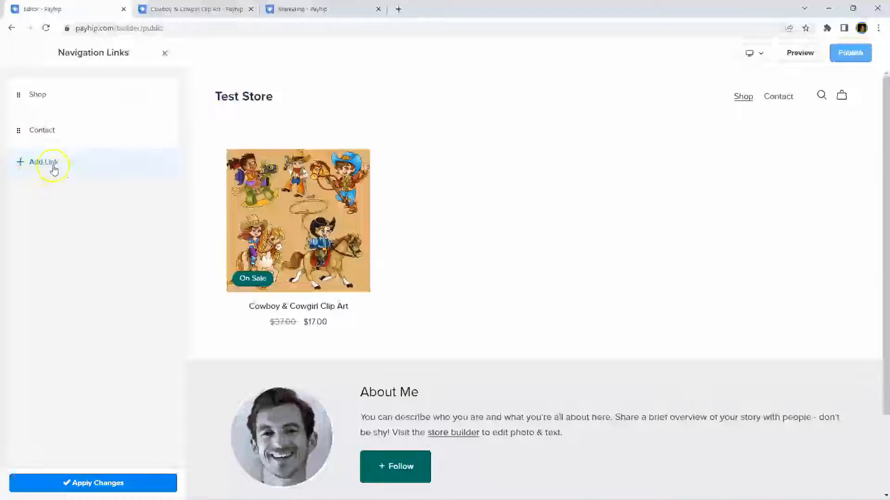
# Step: Start a new navigation link named 'About Us' and browse the link destinations
pyautogui.click(36, 159)
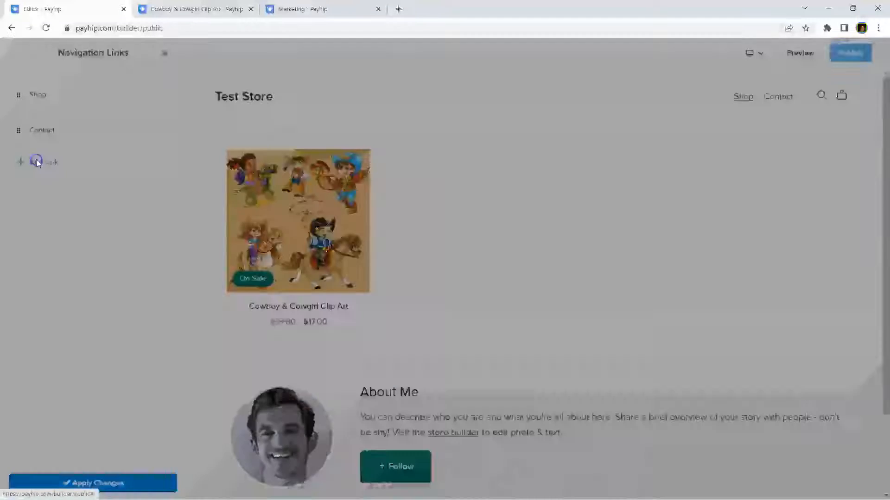
pyautogui.click(334, 118)
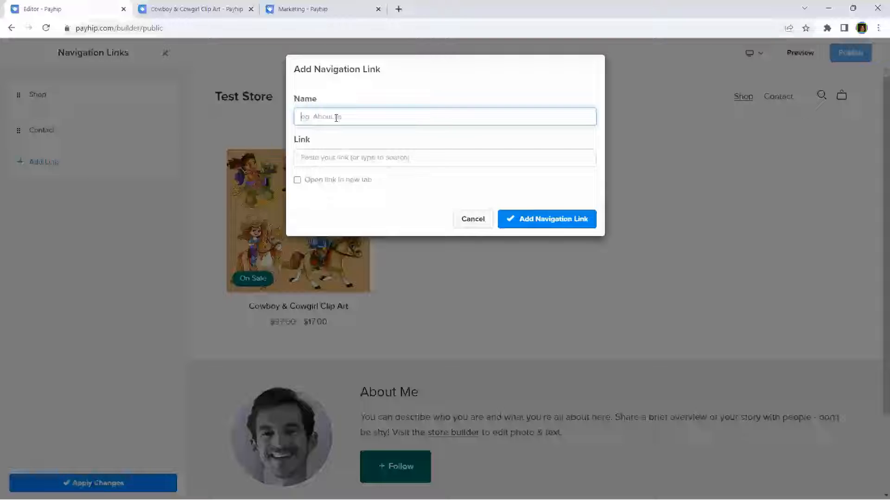
pyautogui.write('About Us')
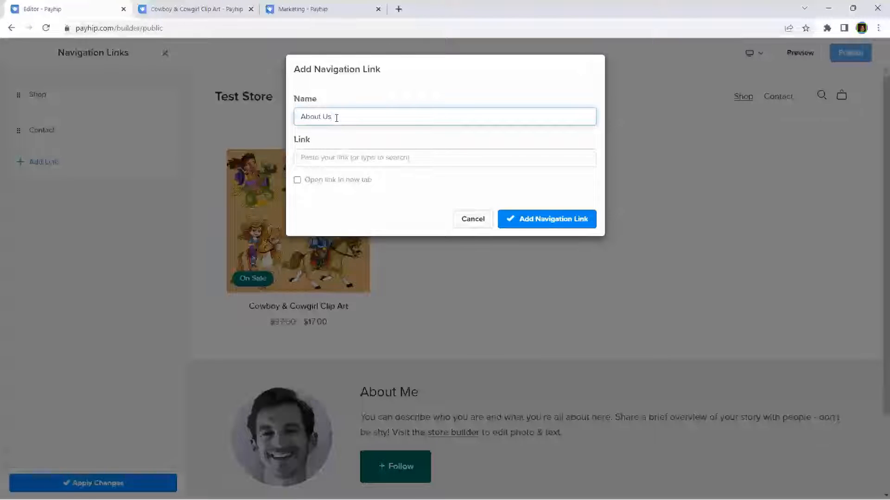
pyautogui.click(423, 159)
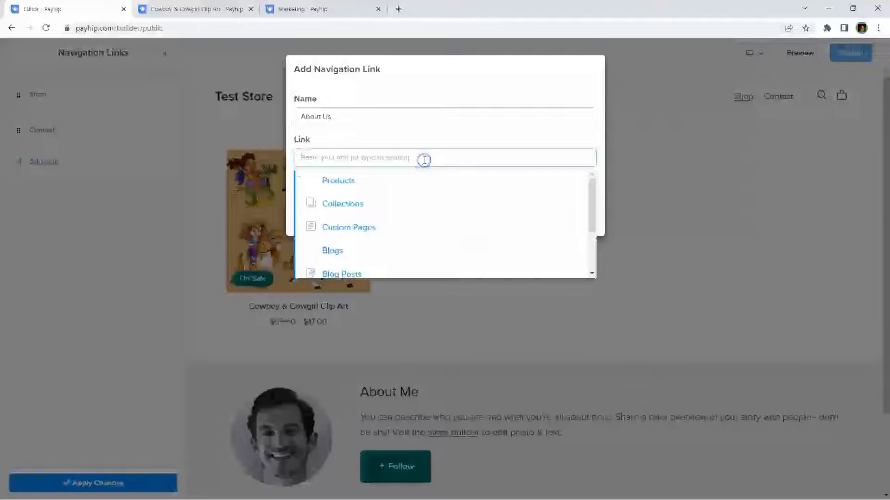
pyautogui.scroll(-2, 363, 195)
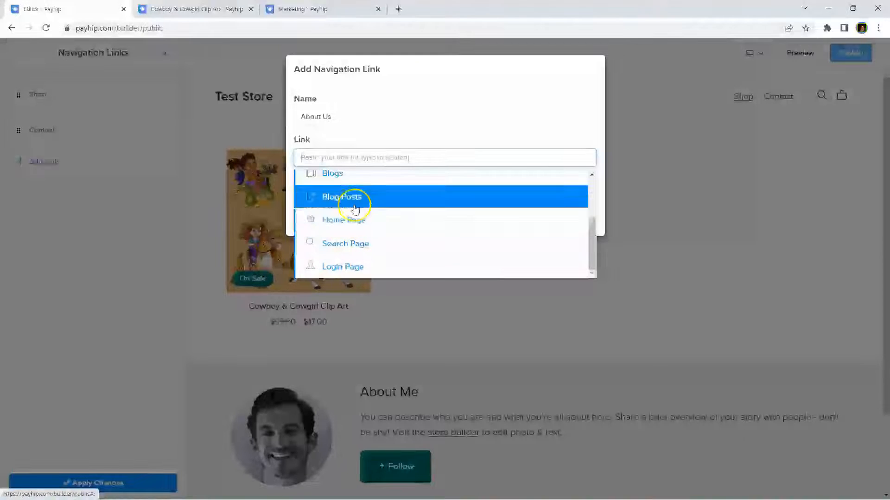
pyautogui.scroll(2, 355, 207)
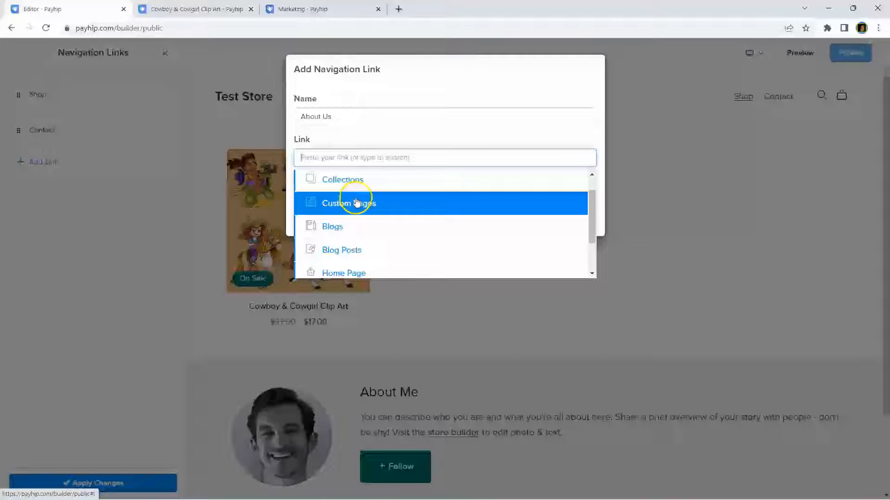
pyautogui.scroll(1, 359, 191)
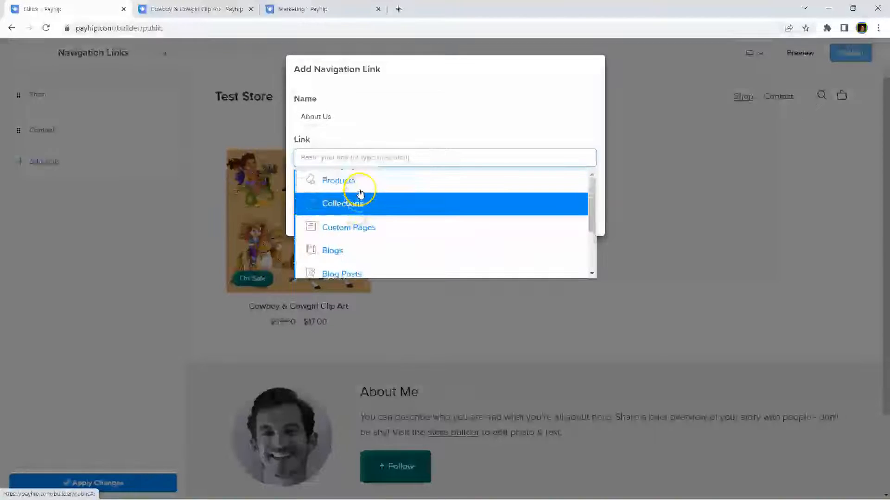
pyautogui.click(394, 161)
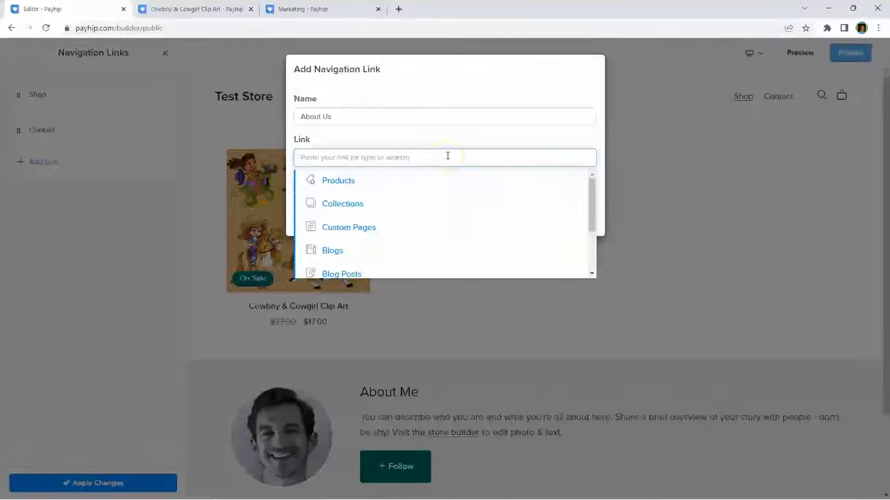
pyautogui.click(456, 73)
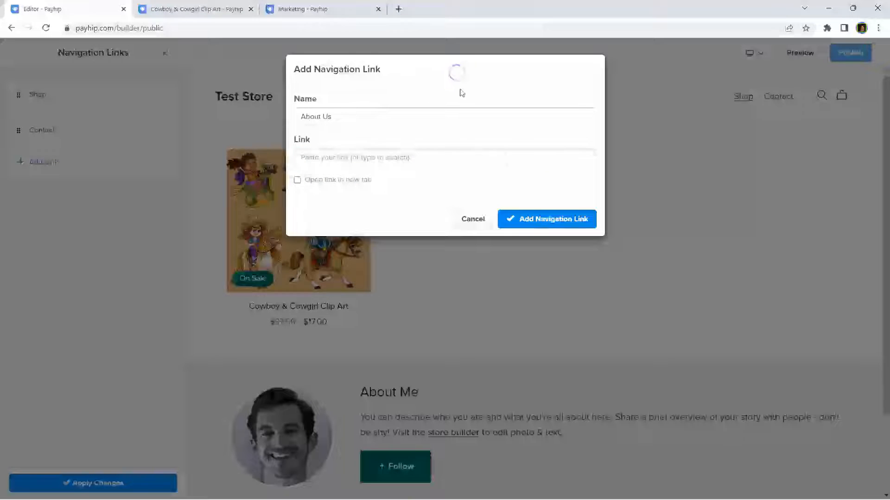
pyautogui.click(552, 219)
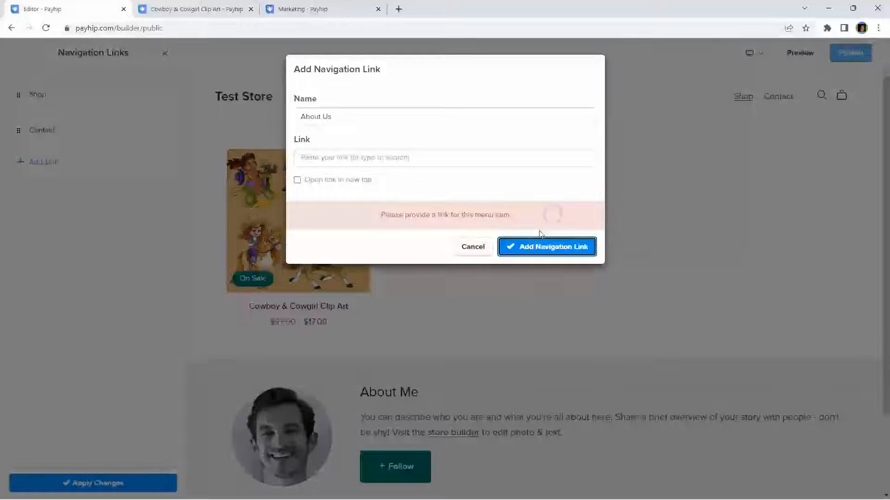
# Step: Try Collections as the new link's destination
pyautogui.click(397, 158)
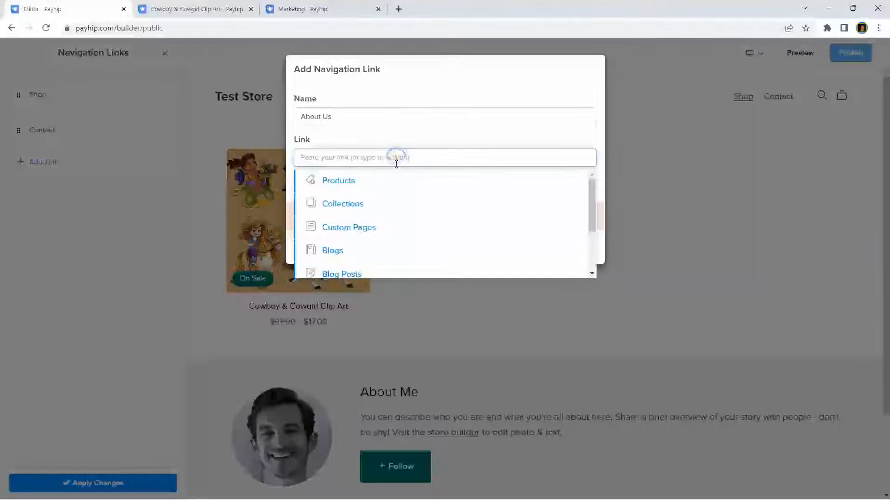
pyautogui.click(347, 205)
pyautogui.click(564, 248)
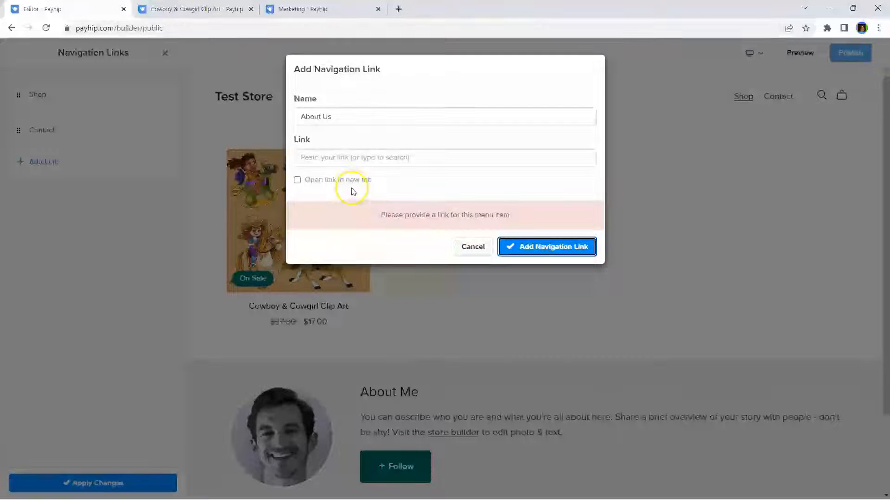
pyautogui.click(401, 150)
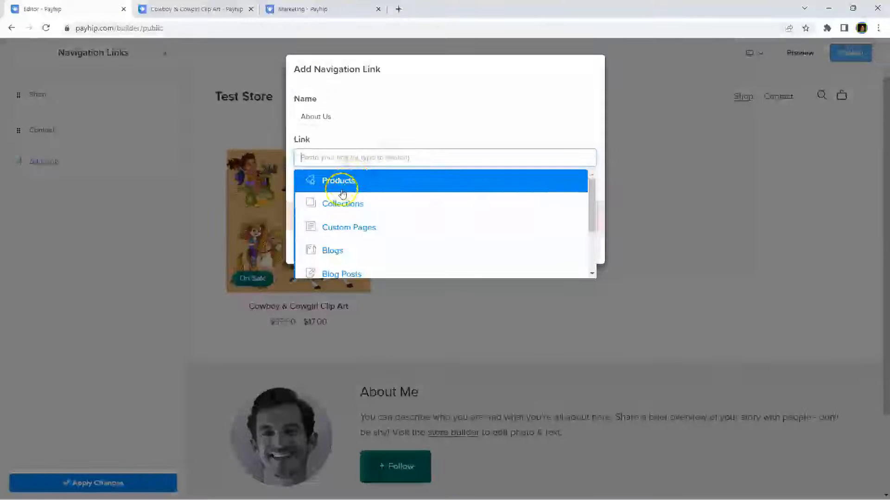
pyautogui.click(339, 207)
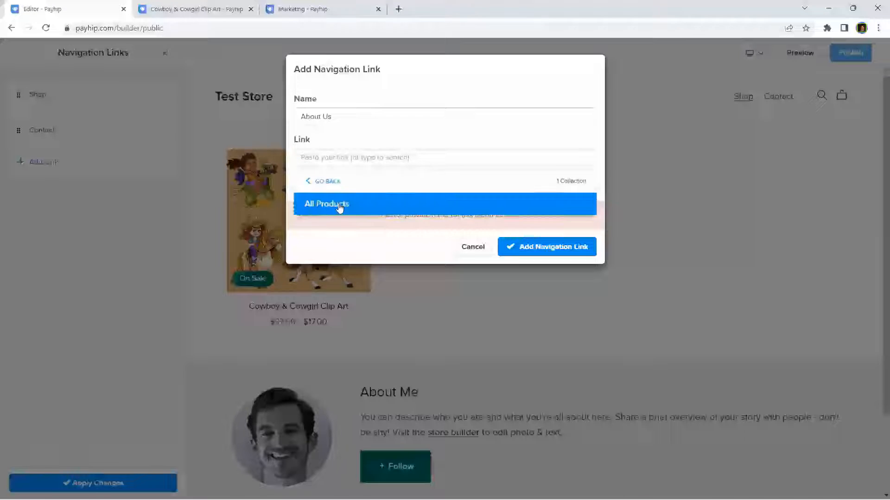
pyautogui.click(543, 248)
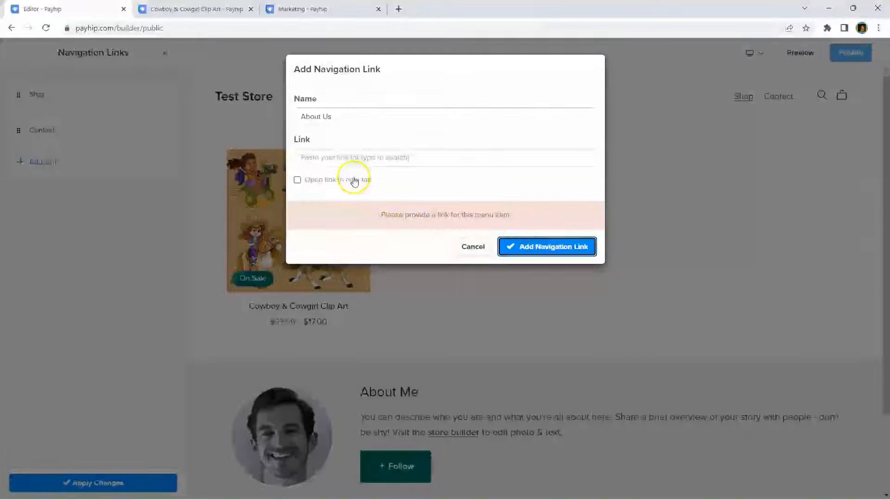
# Step: Point the About Us link to a Google web address, add it and apply the changes
pyautogui.click(350, 116)
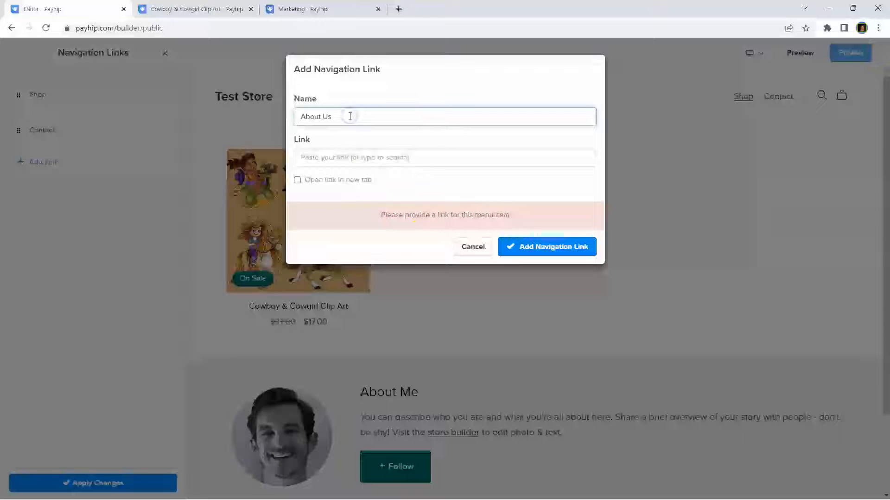
pyautogui.click(344, 154)
pyautogui.write('http')
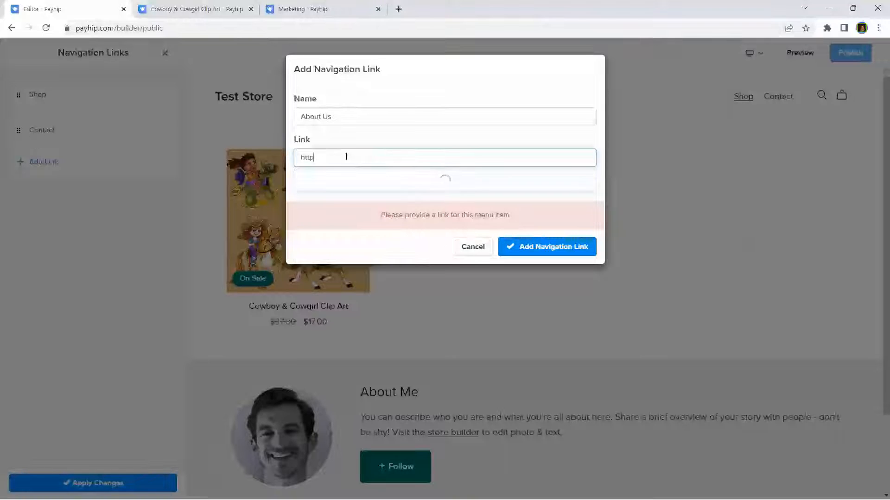
pyautogui.write('s://google.com')
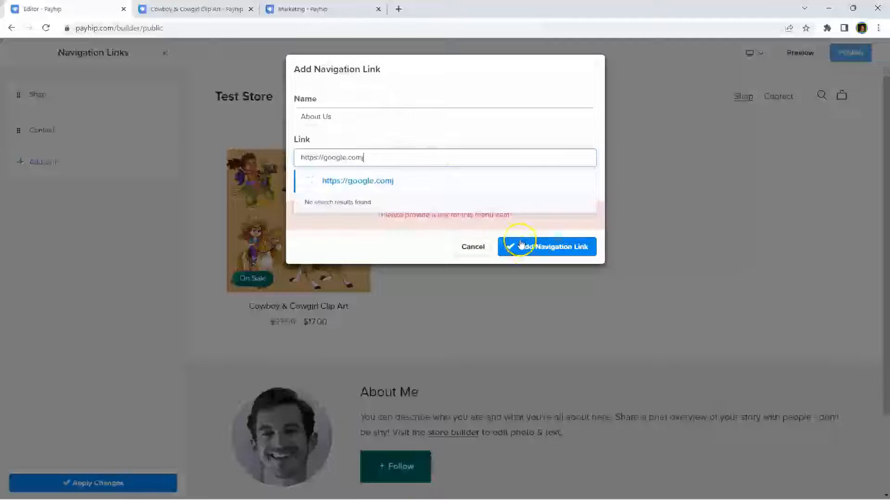
pyautogui.click(340, 188)
pyautogui.click(541, 250)
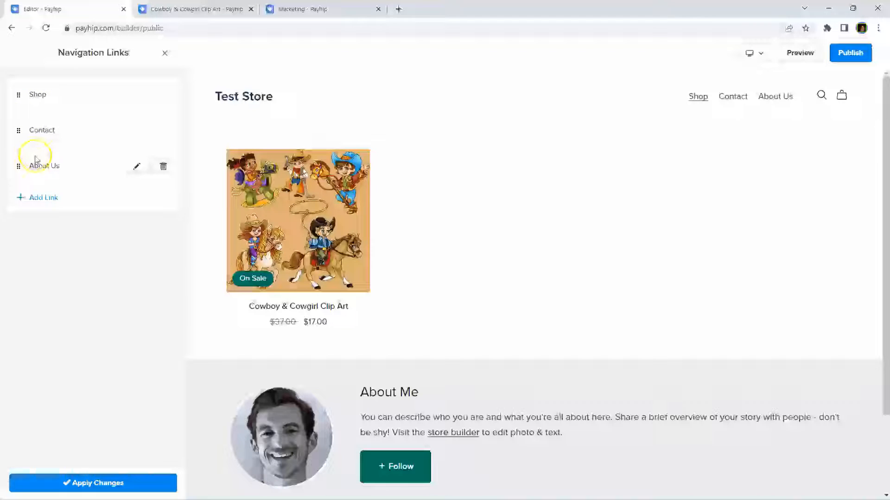
pyautogui.click(96, 485)
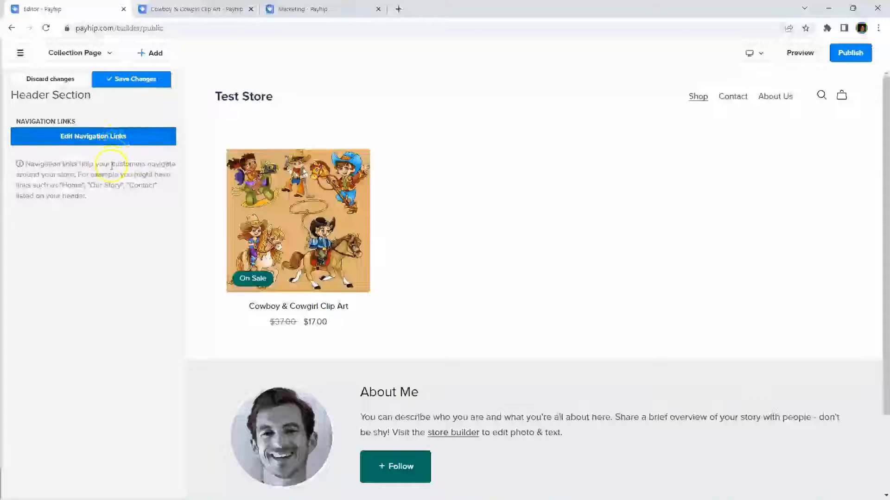
# Step: Save the navigation changes and return to the Header Section settings list
pyautogui.click(131, 80)
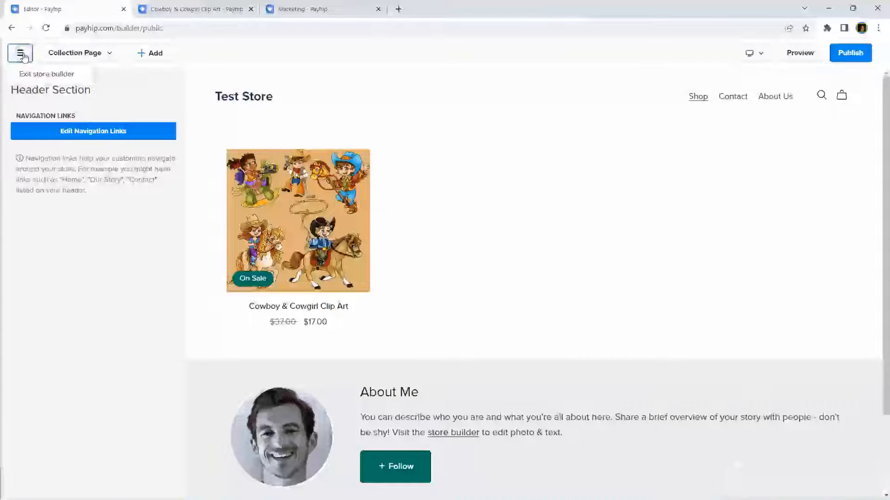
pyautogui.click(80, 53)
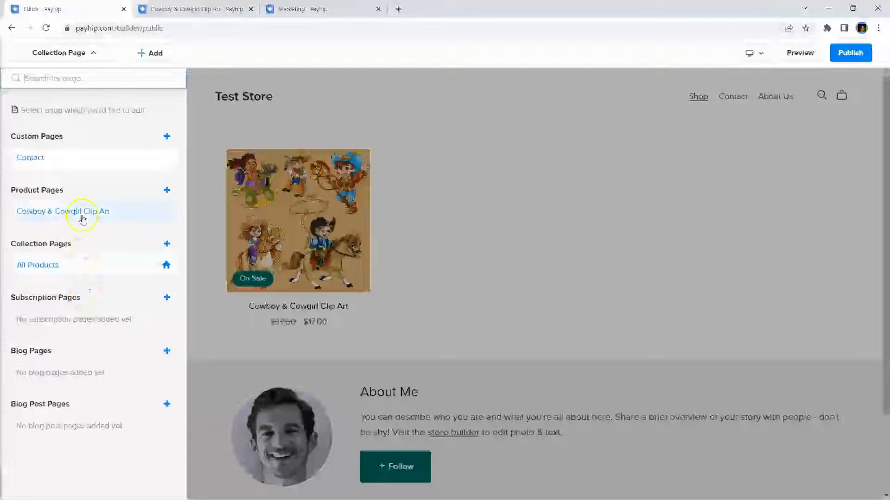
pyautogui.click(358, 128)
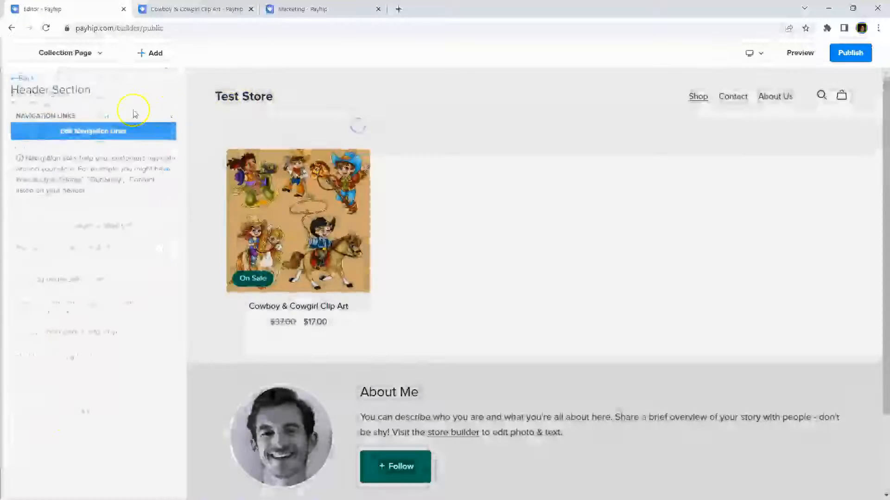
pyautogui.click(17, 77)
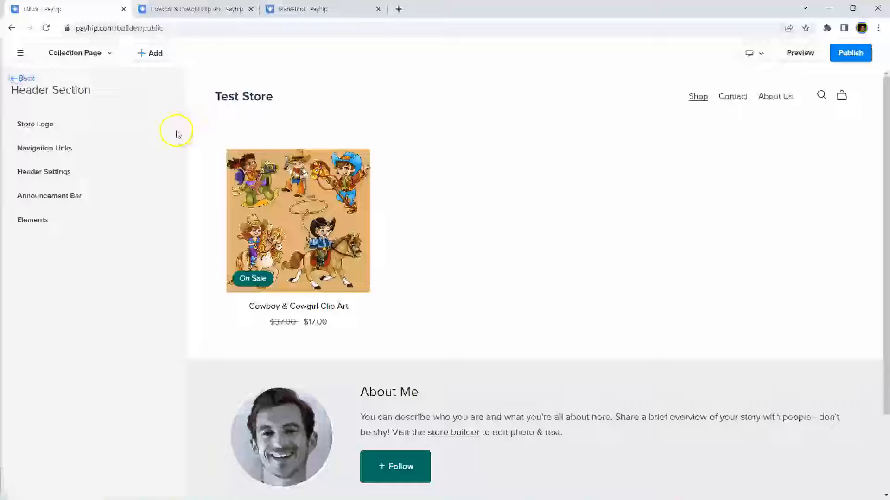
# Step: Compare the header layouts and apply the one with Shop, Contact and About Us centred
pyautogui.click(42, 172)
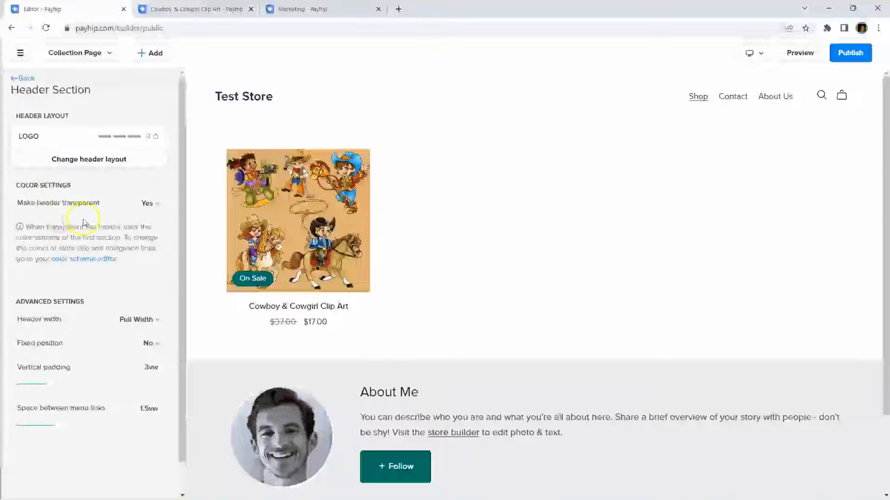
pyautogui.click(91, 165)
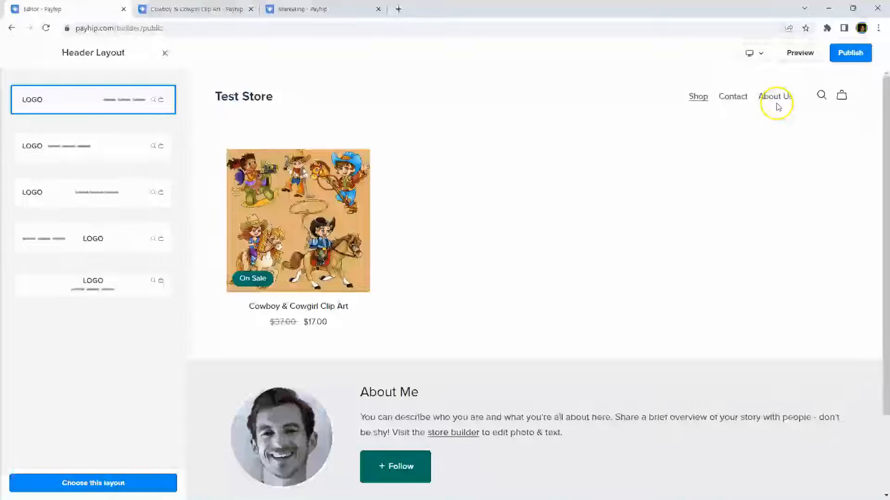
pyautogui.click(50, 149)
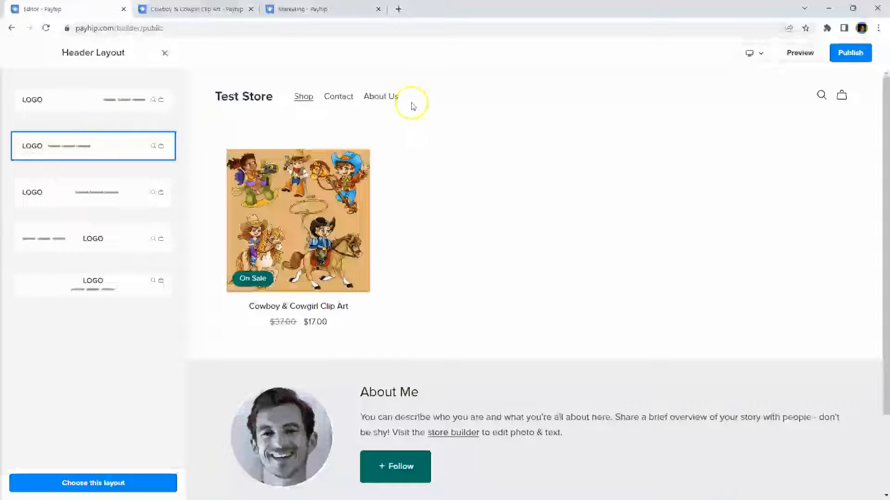
pyautogui.click(92, 193)
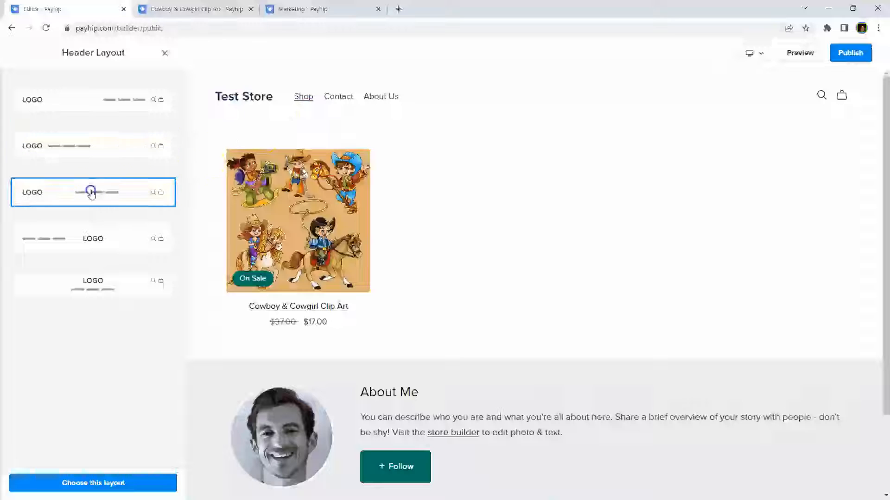
pyautogui.click(81, 241)
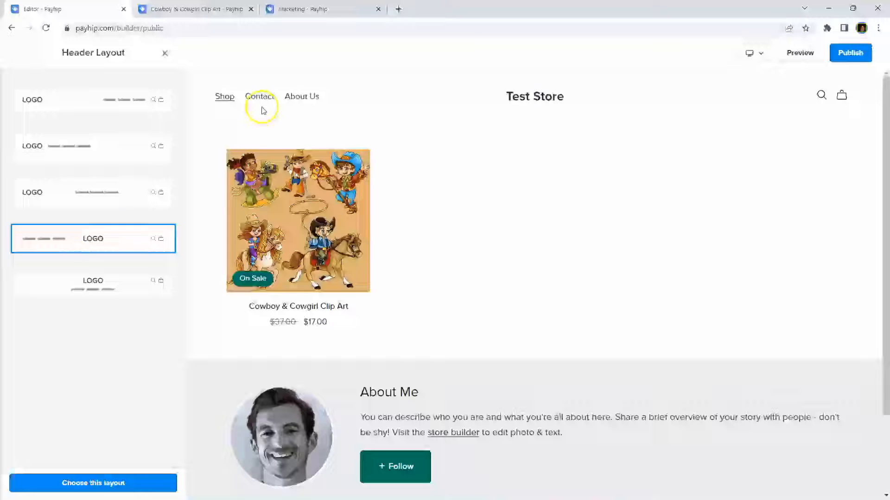
pyautogui.click(86, 295)
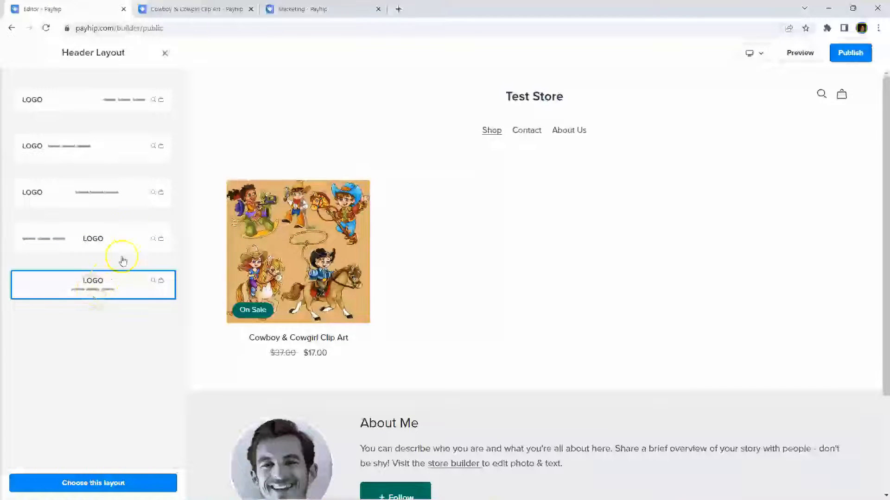
pyautogui.click(121, 194)
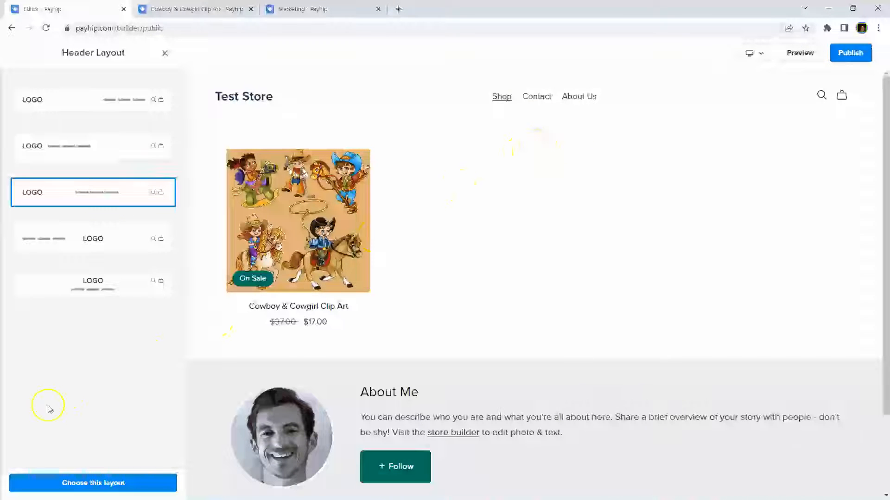
pyautogui.click(93, 484)
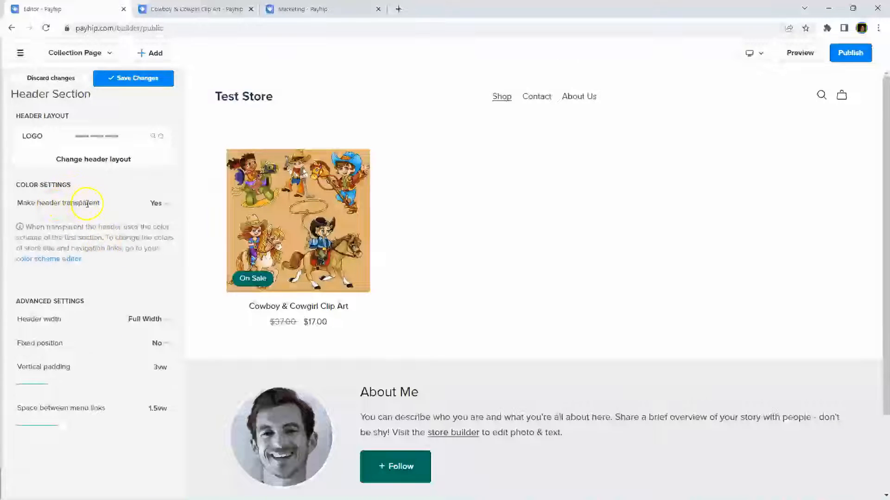
# Step: Keep the header at Full Width with Fixed position set to No
pyautogui.click(166, 323)
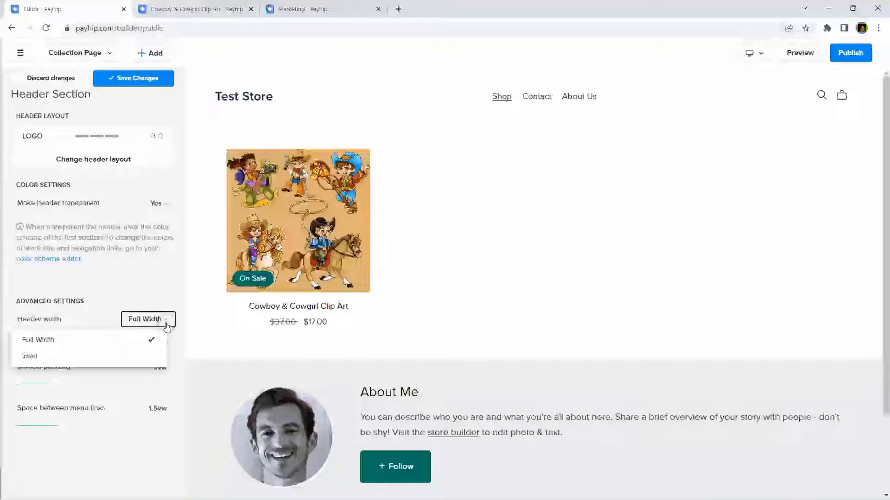
pyautogui.click(166, 324)
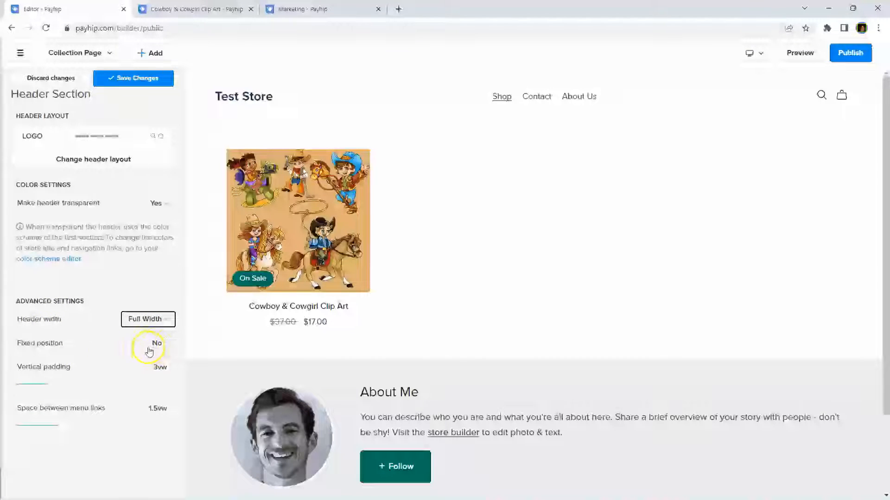
pyautogui.click(163, 345)
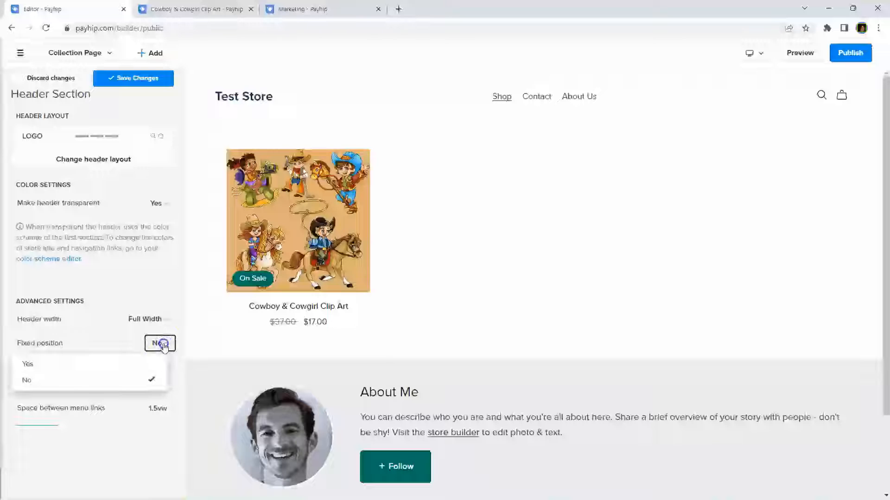
pyautogui.click(163, 346)
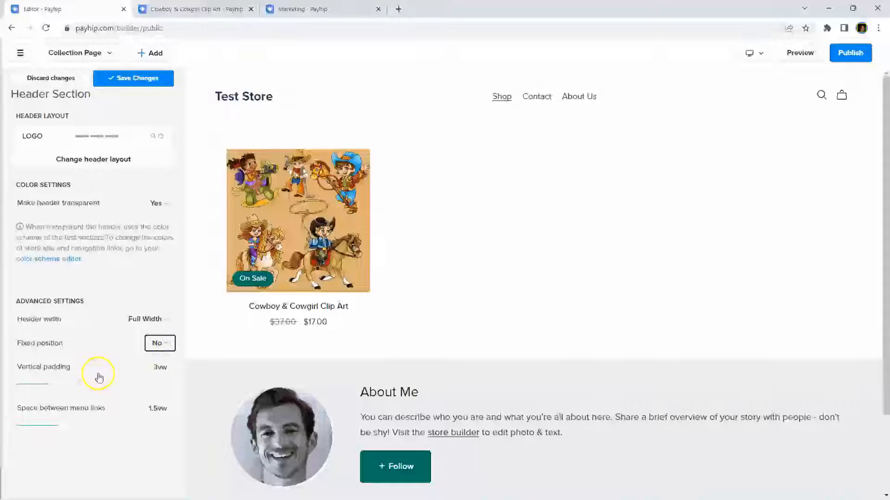
# Step: Set menu-link spacing to 2.3vw and vertical padding to 2.4vw, then save
pyautogui.moveTo(63, 428); pyautogui.dragTo(125, 426)
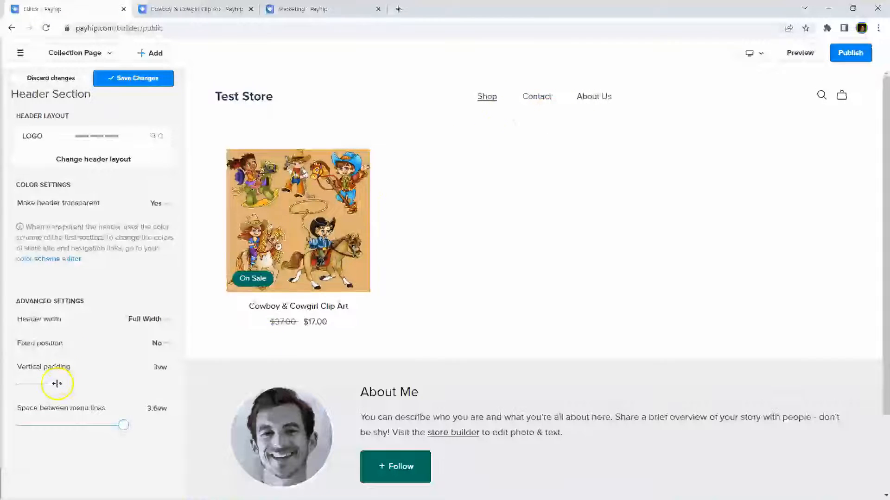
pyautogui.moveTo(125, 423); pyautogui.dragTo(85, 426)
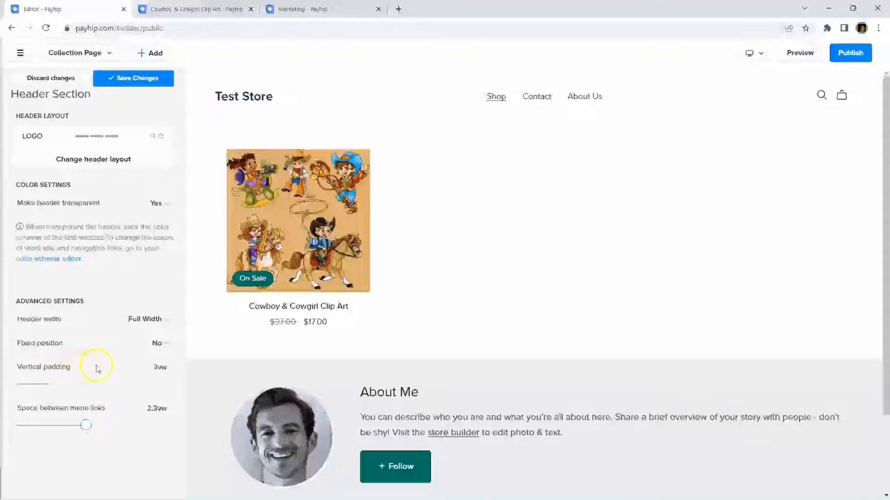
pyautogui.click(161, 369)
pyautogui.moveTo(53, 384)
pyautogui.mouseDown()
pyautogui.moveTo(111, 384)
pyautogui.moveTo(55, 384)
pyautogui.moveTo(45, 395)
pyautogui.mouseUp()
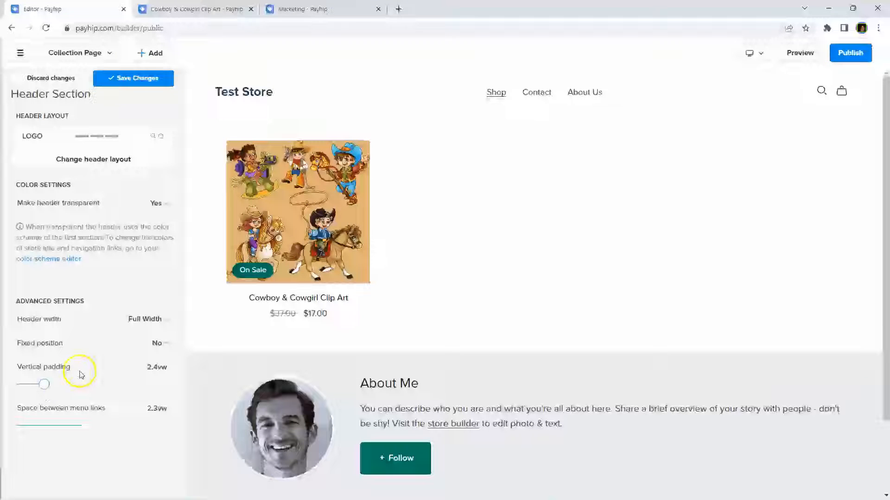
pyautogui.click(136, 83)
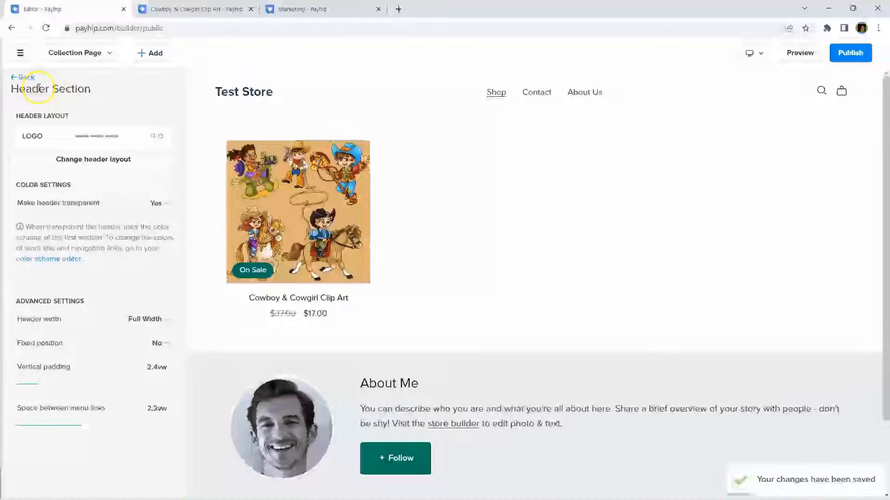
# Step: Turn on the announcement bar with the text '10% Off with coupon code 10OFF'
pyautogui.click(22, 78)
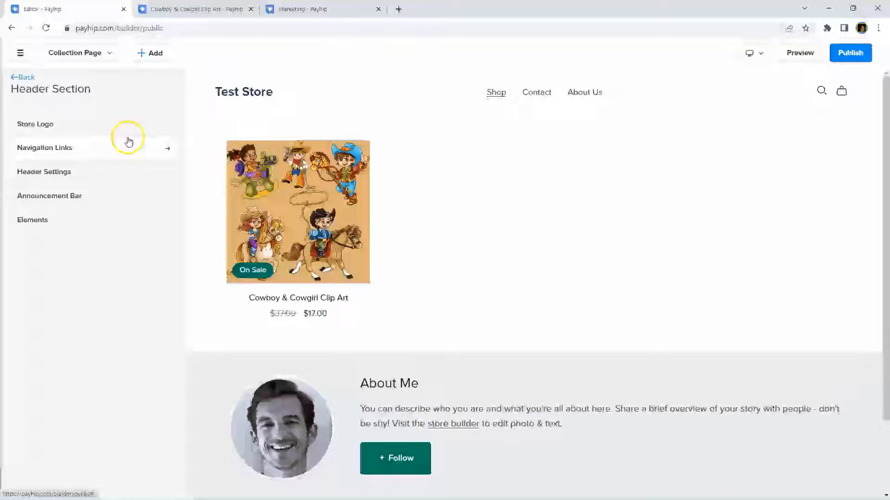
pyautogui.click(46, 195)
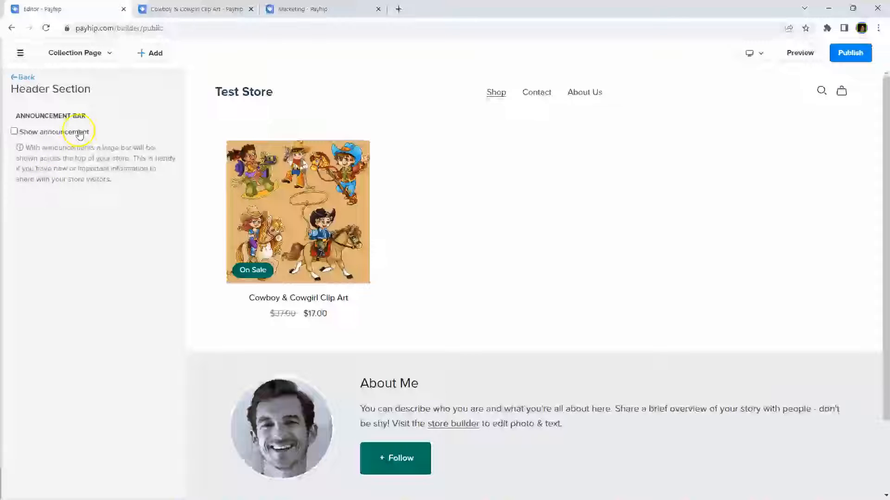
pyautogui.click(78, 133)
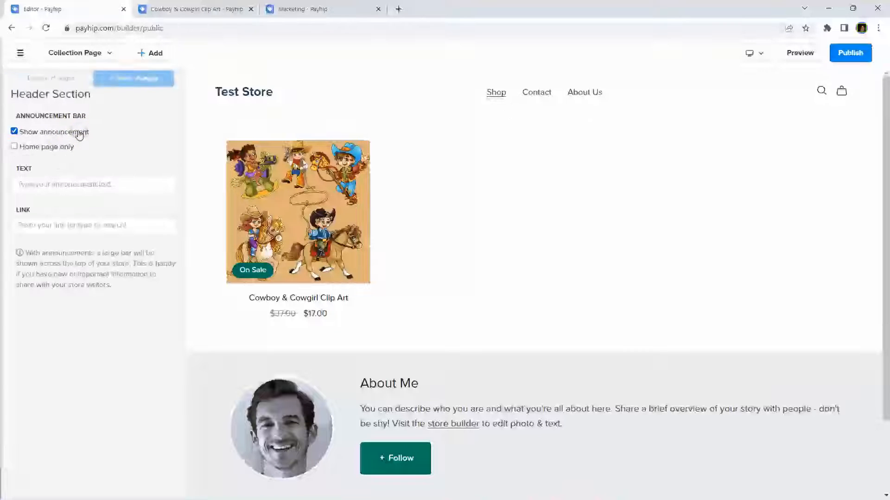
pyautogui.click(124, 182)
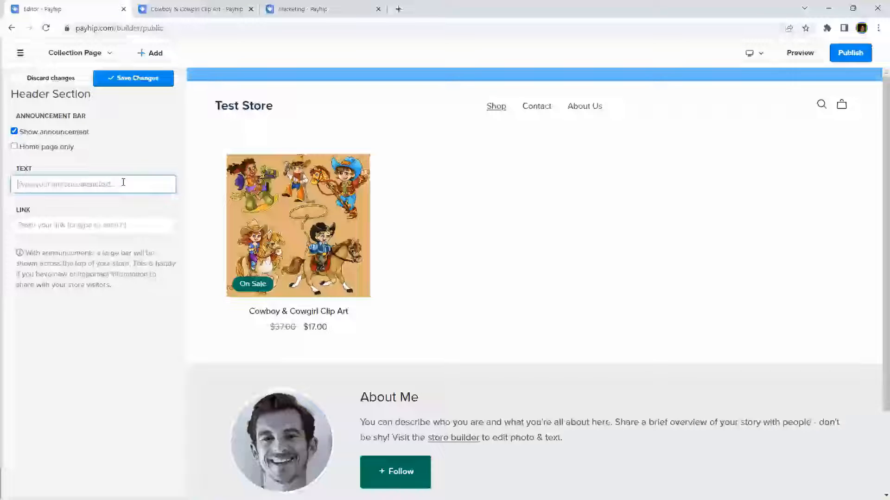
pyautogui.write('10%')
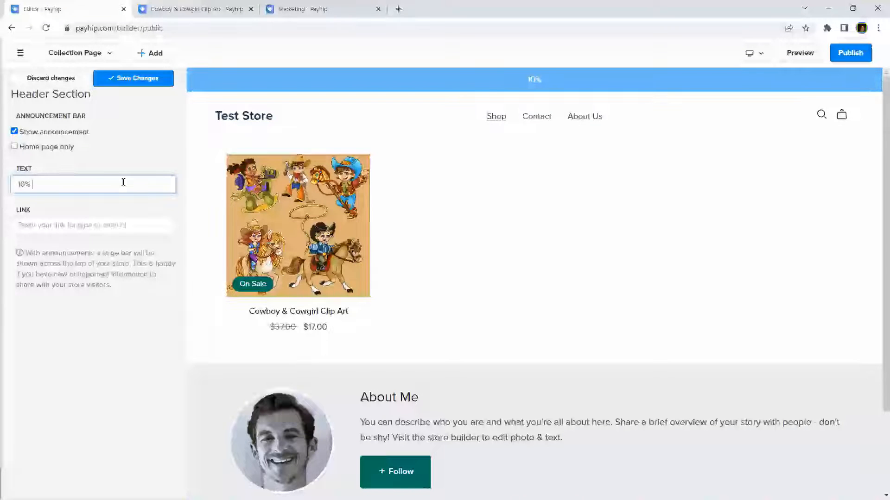
pyautogui.write(' Off with')
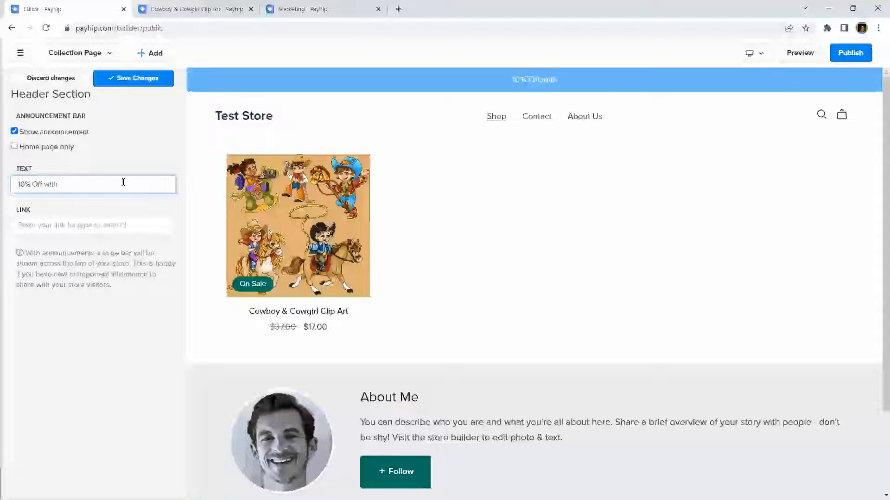
pyautogui.write(' coupon code 10OFF')
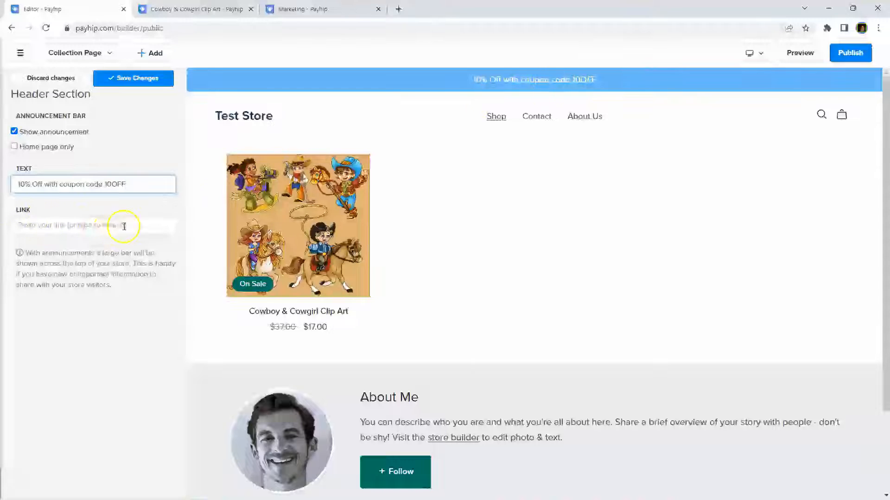
# Step: Link the announcement to the Cowboy & Cowgirl Clip Art product and save it
pyautogui.click(141, 223)
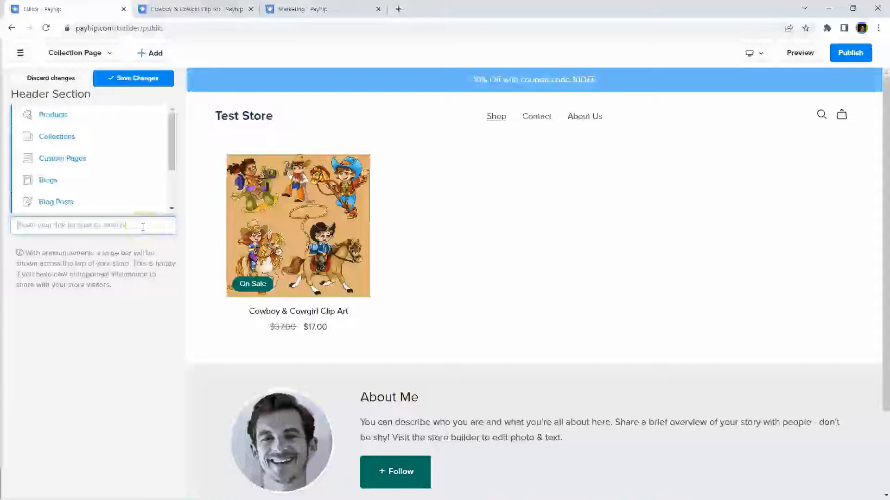
pyautogui.click(79, 115)
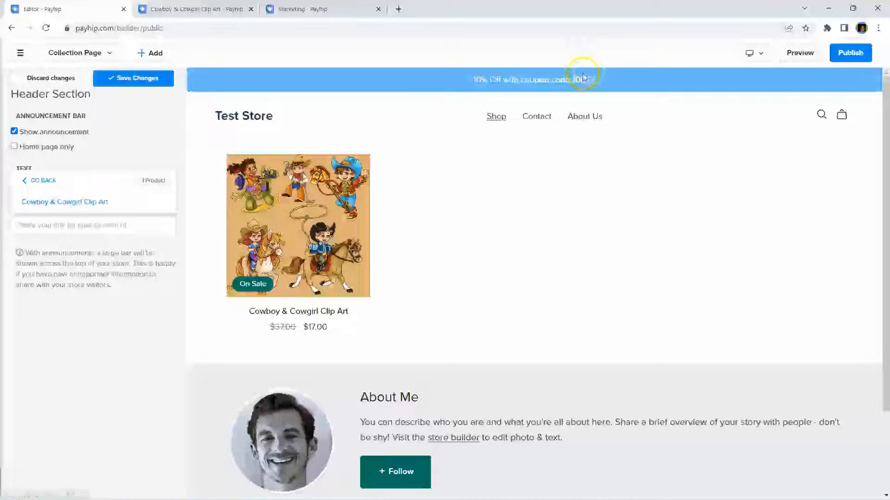
pyautogui.click(93, 255)
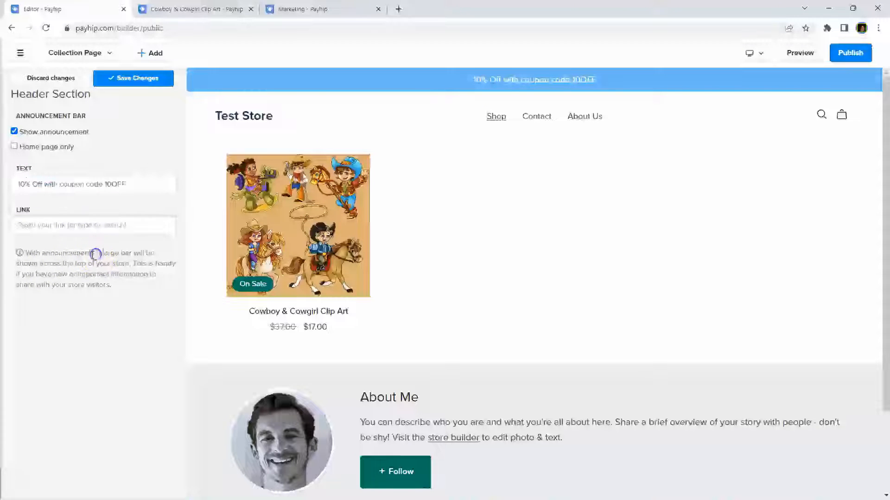
pyautogui.click(112, 226)
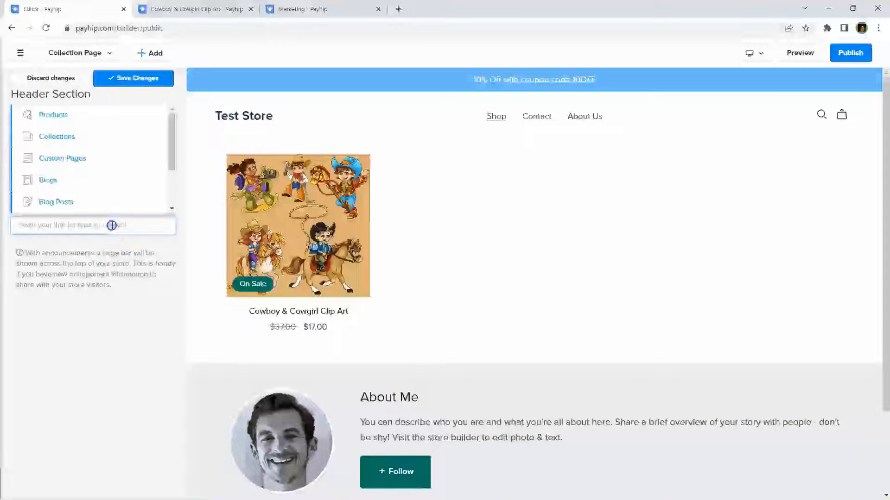
pyautogui.click(52, 114)
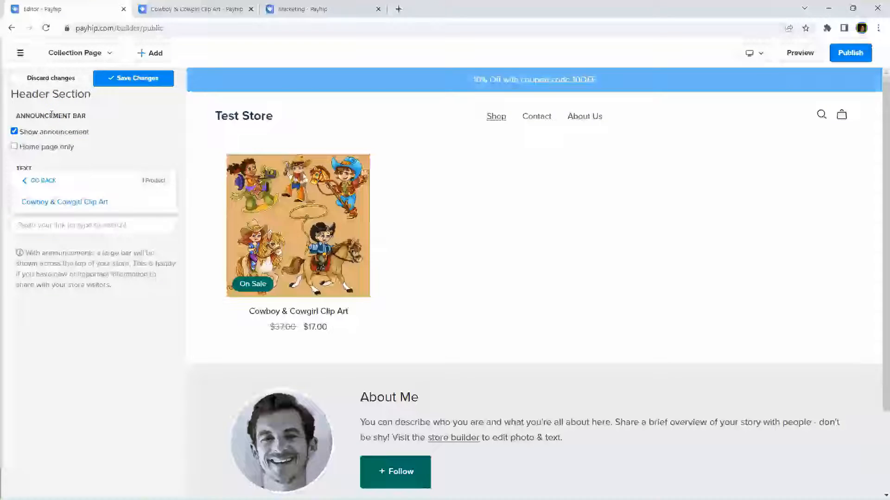
pyautogui.click(65, 201)
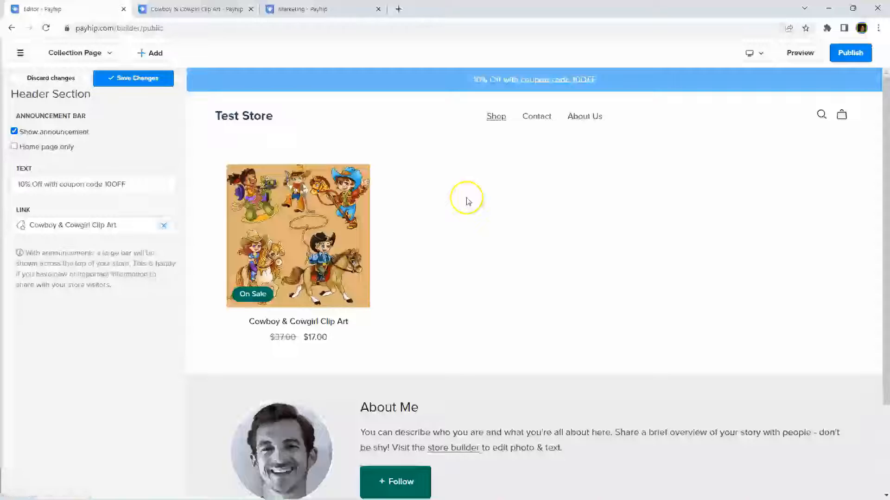
pyautogui.click(134, 84)
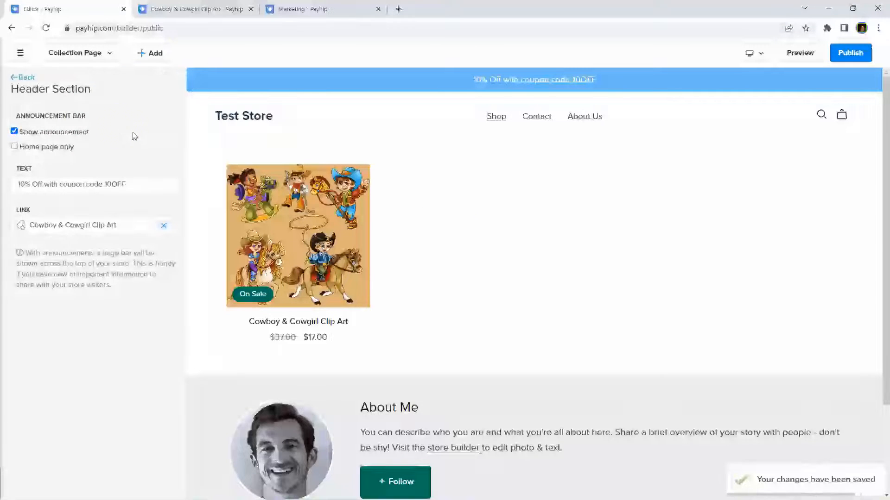
pyautogui.click(23, 77)
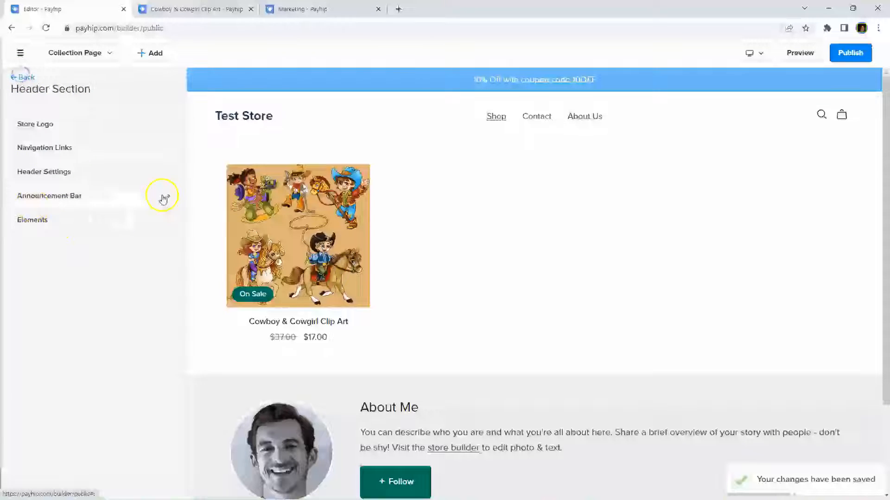
# Step: Add a primary-style 'Sign Up For a Freebie' call-to-action button to the header
pyautogui.click(31, 221)
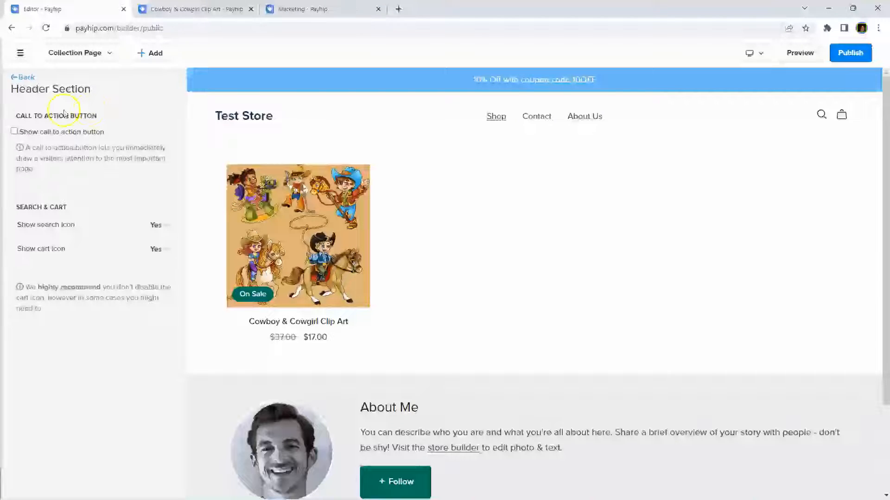
pyautogui.click(14, 132)
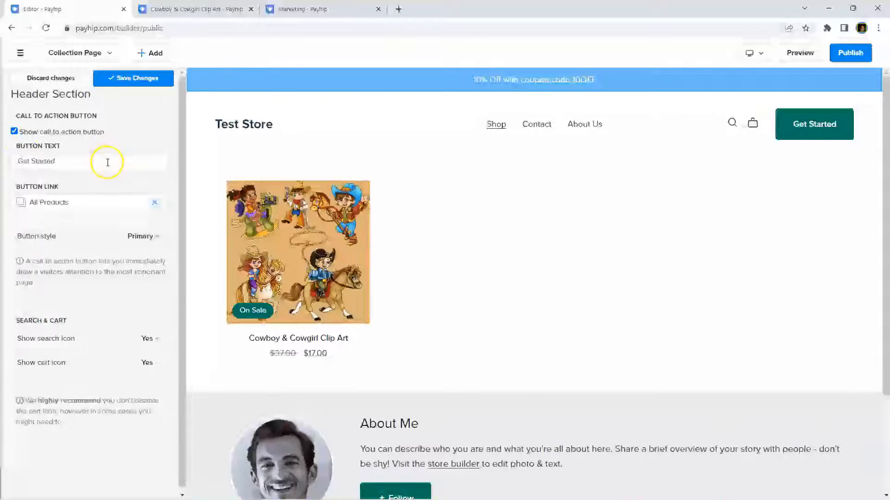
pyautogui.moveTo(55, 162); pyautogui.dragTo(8, 163)
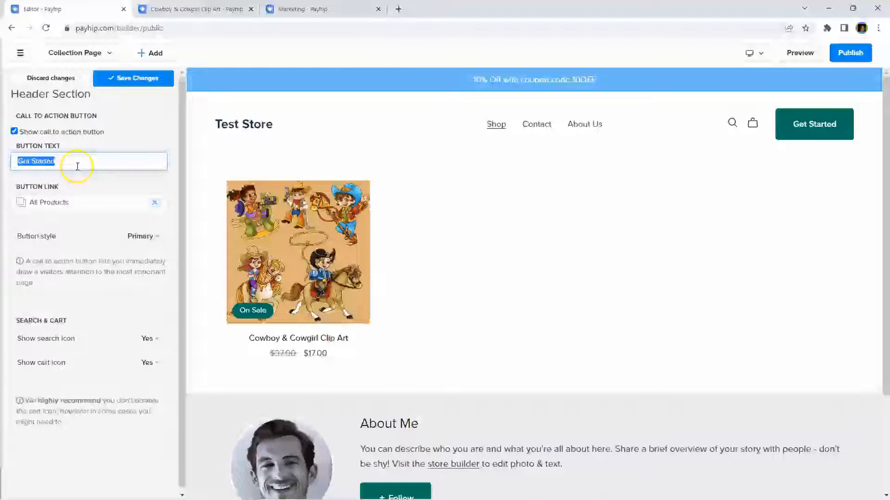
pyautogui.write('Sig')
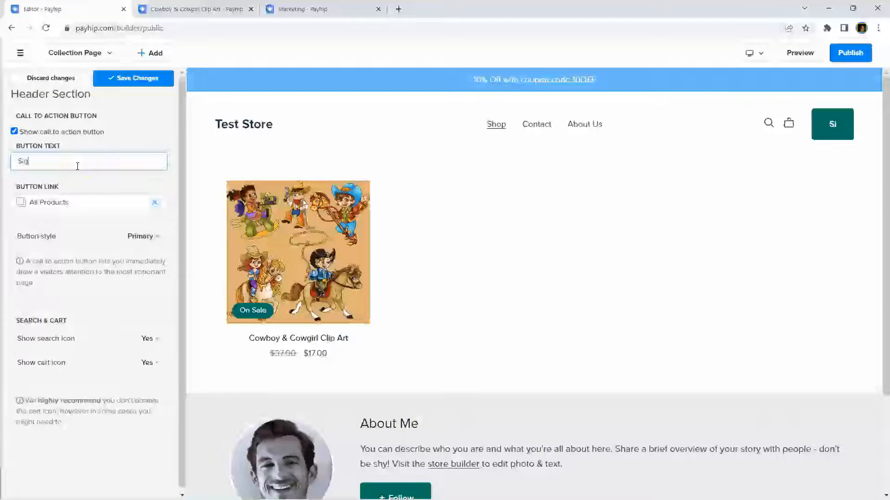
pyautogui.write('n Up ')
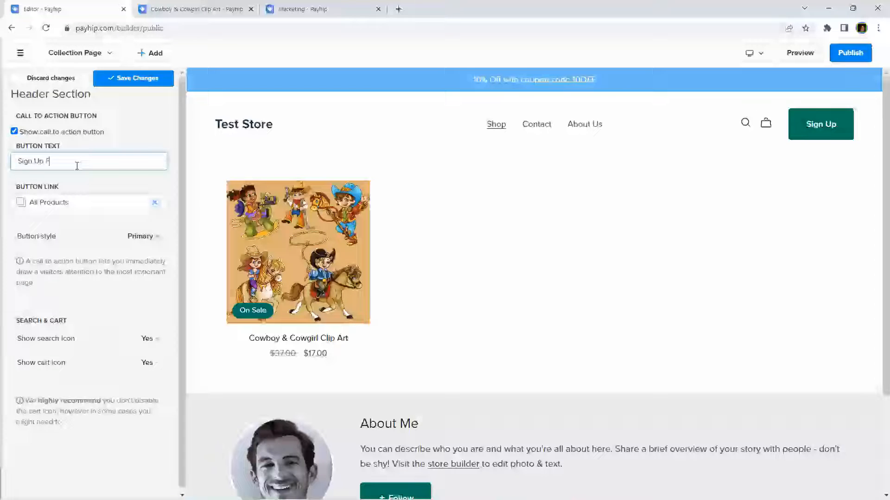
pyautogui.write('For a Freebie!')
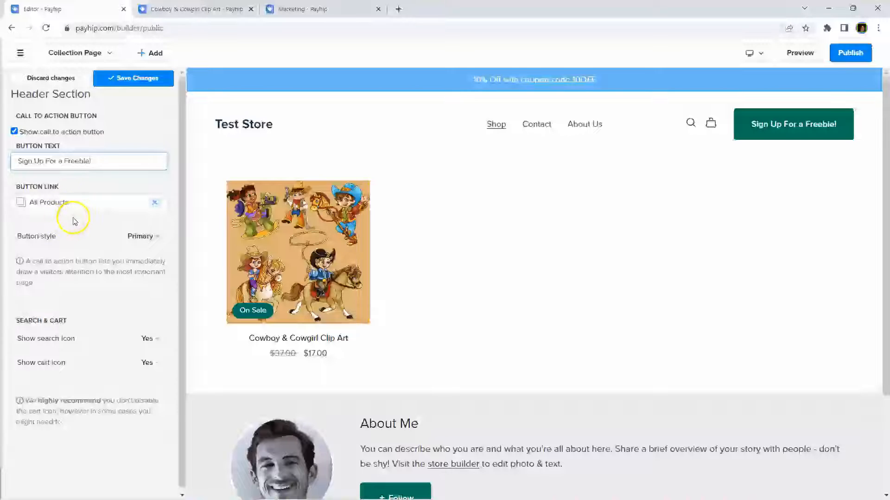
pyautogui.click(152, 237)
pyautogui.click(49, 273)
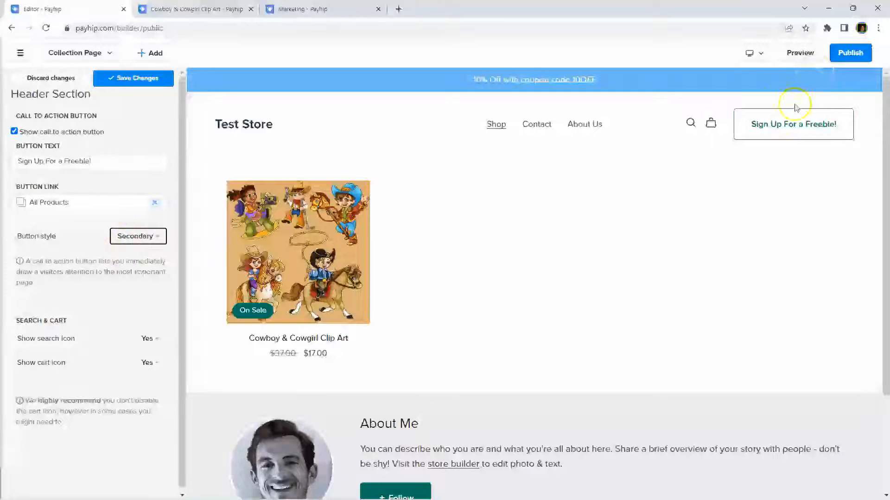
pyautogui.click(141, 236)
pyautogui.click(135, 258)
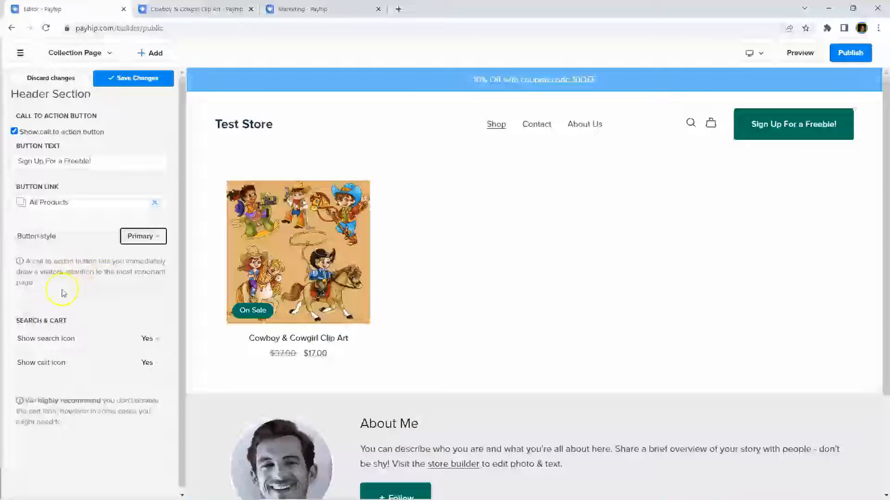
# Step: Hide the search icon in the header and save the changes
pyautogui.scroll(-1, 104, 283)
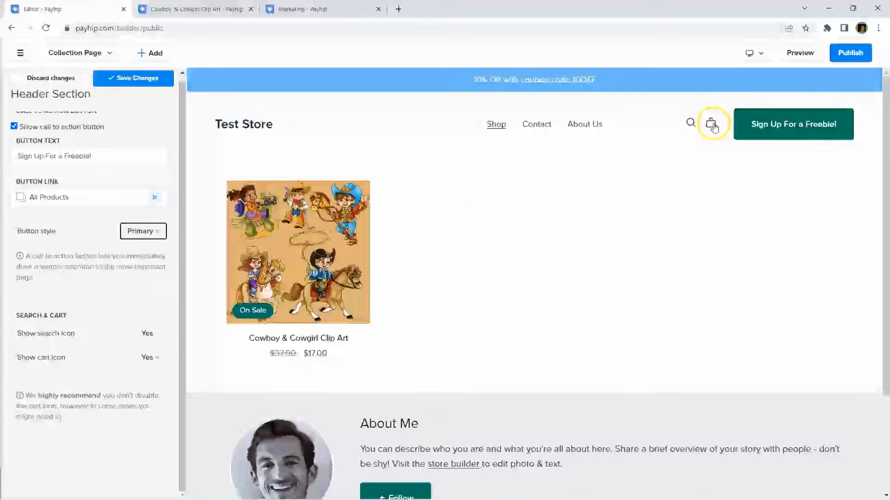
pyautogui.click(154, 336)
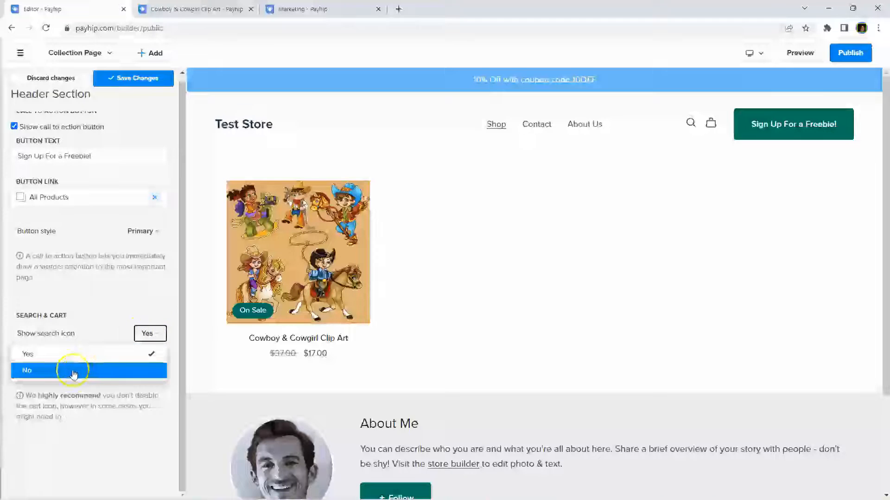
pyautogui.click(73, 373)
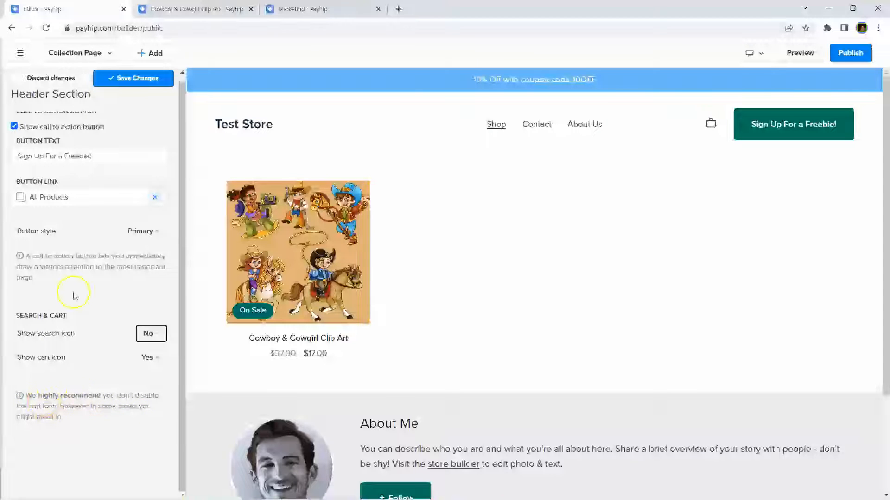
pyautogui.click(130, 79)
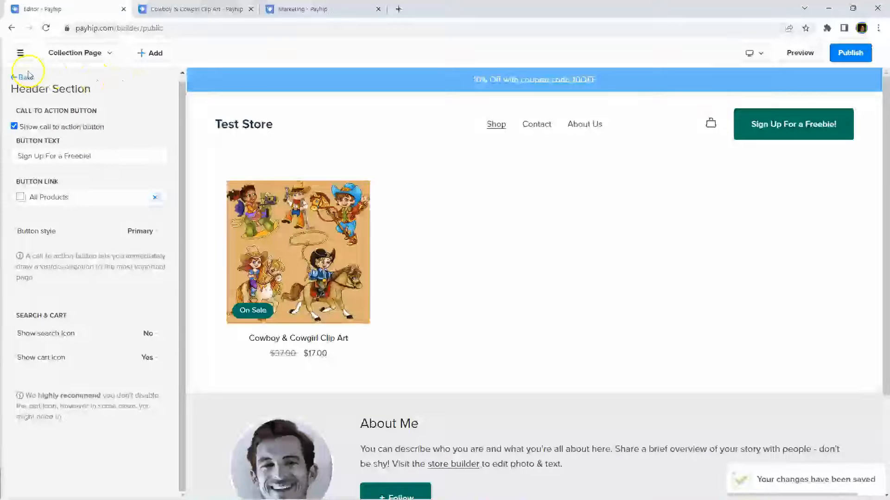
# Step: Make the header non-transparent and give it the Light colour scheme
pyautogui.click(11, 77)
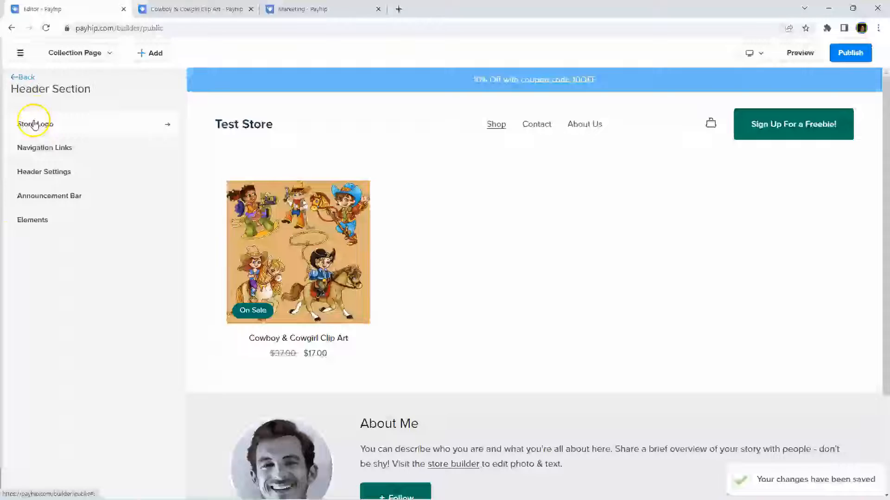
pyautogui.click(58, 173)
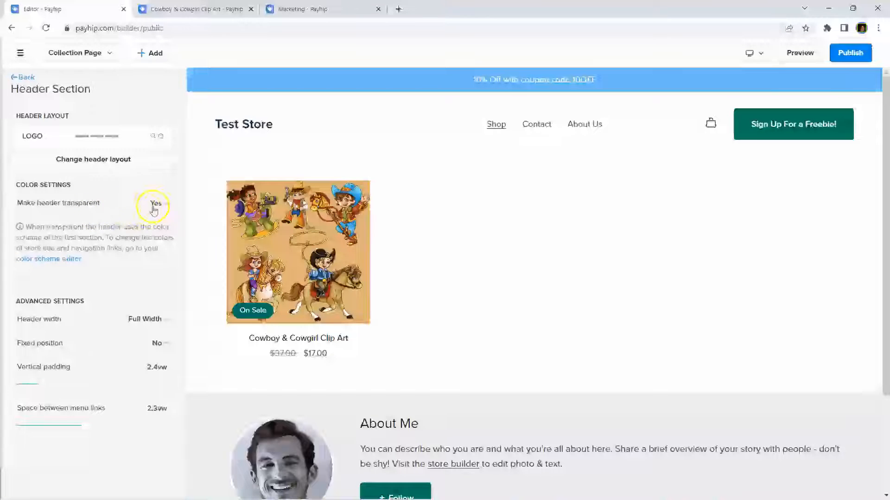
pyautogui.click(155, 203)
pyautogui.click(75, 241)
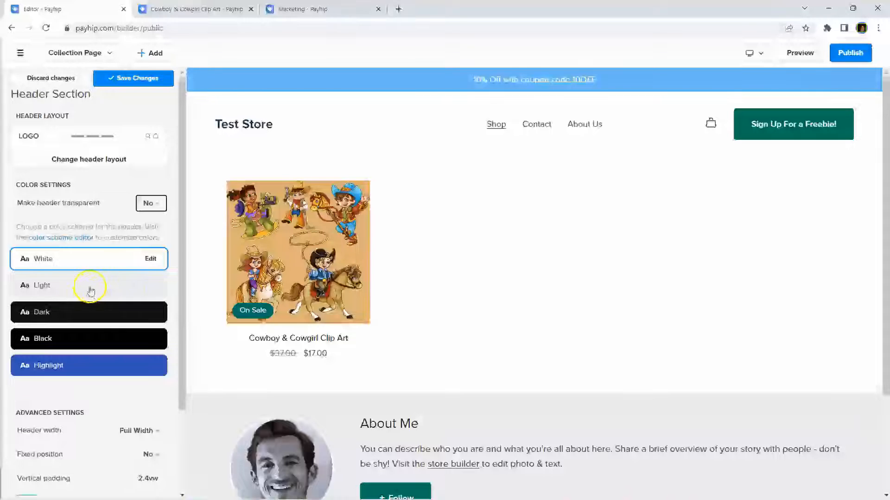
pyautogui.click(80, 313)
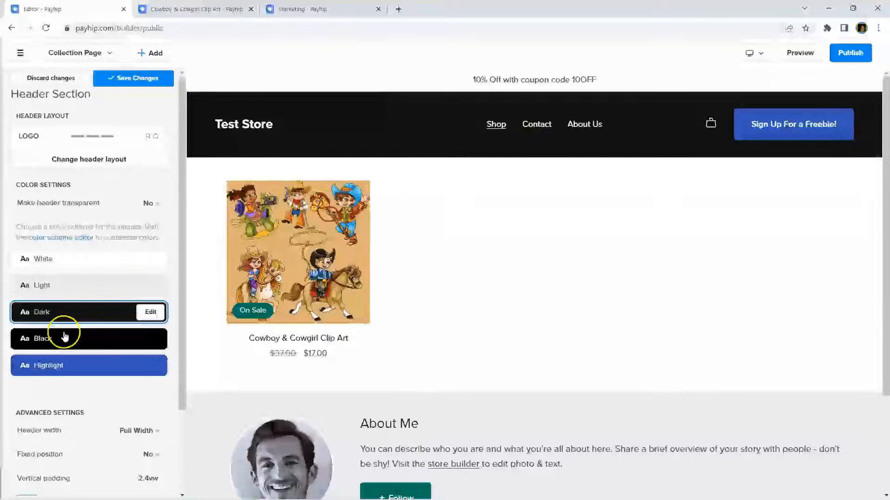
pyautogui.click(102, 286)
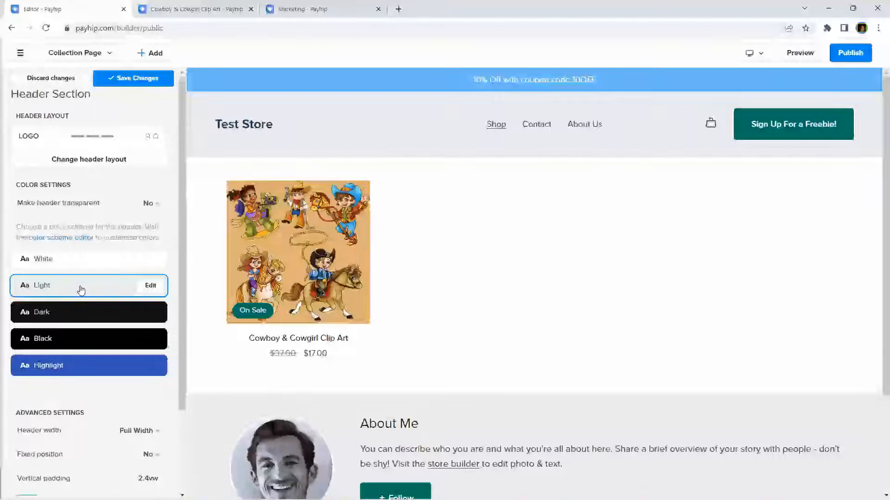
pyautogui.scroll(-2, 81, 290)
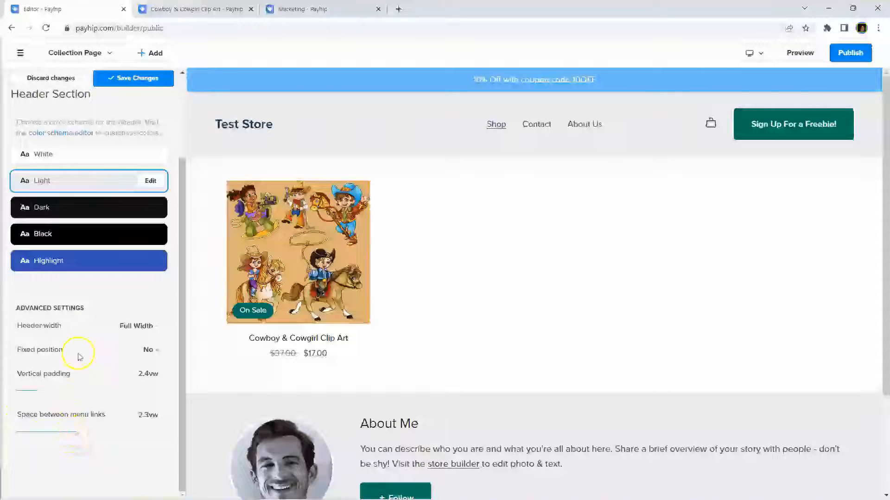
pyautogui.scroll(1, 87, 316)
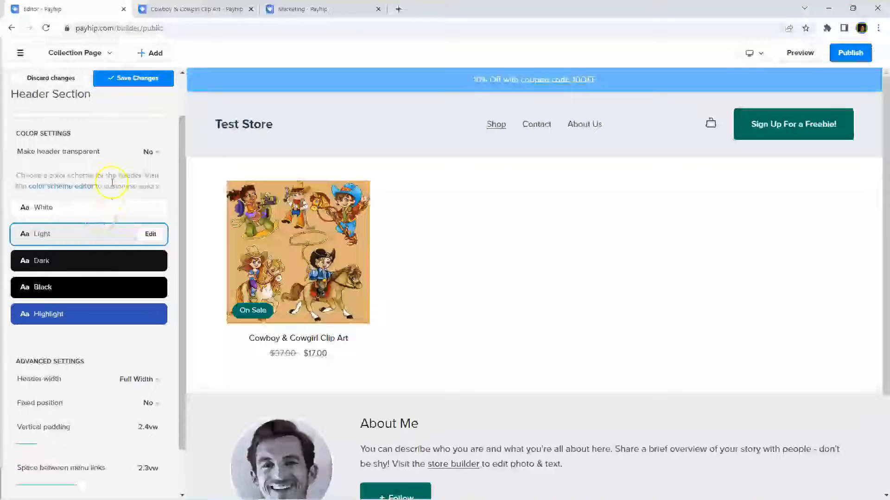
# Step: Save the header changes, then compare Light and Dark before keeping White as the default scheme
pyautogui.click(76, 189)
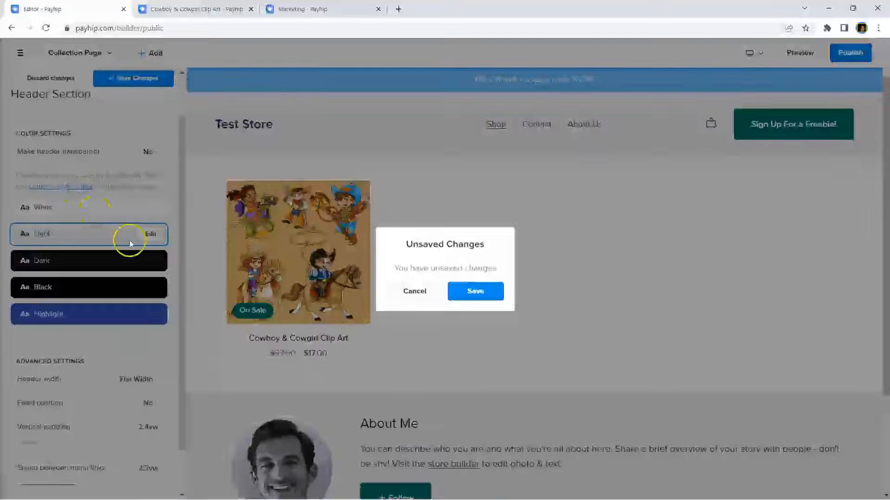
pyautogui.click(480, 293)
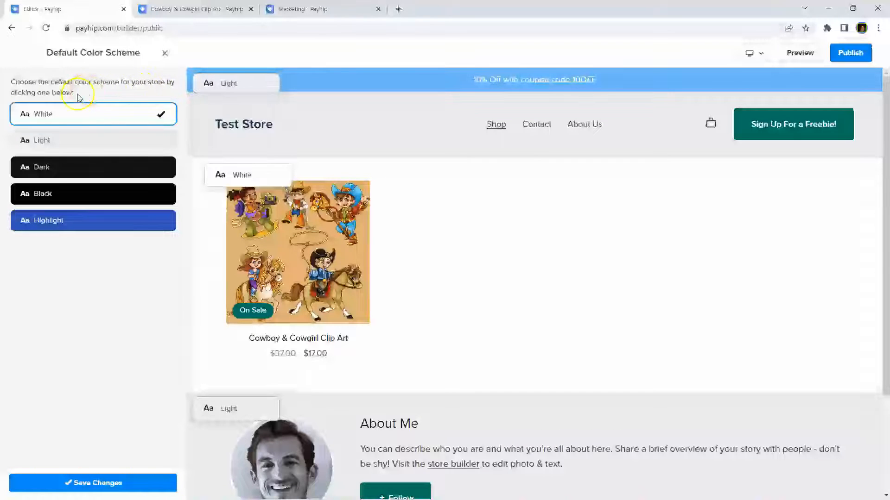
pyautogui.click(89, 147)
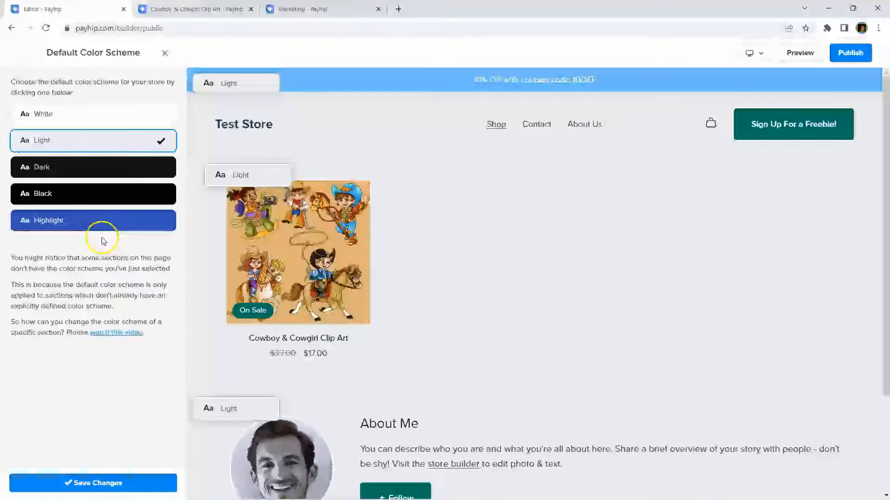
pyautogui.click(78, 170)
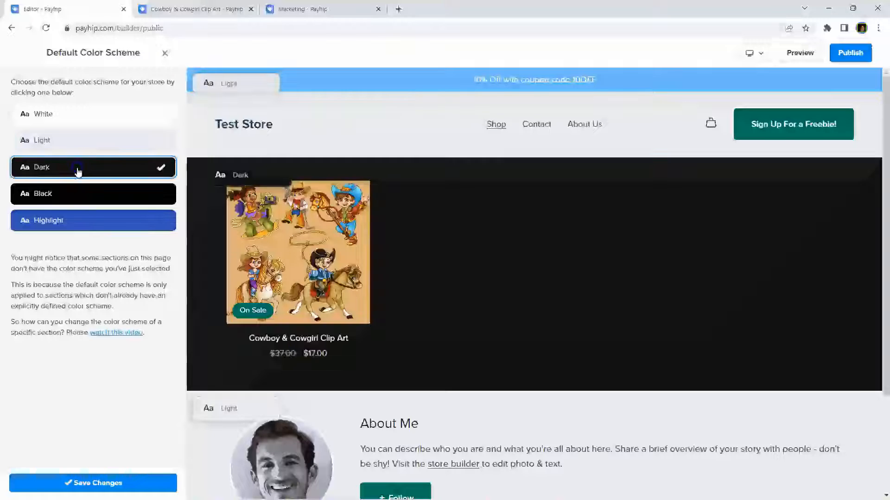
pyautogui.click(84, 147)
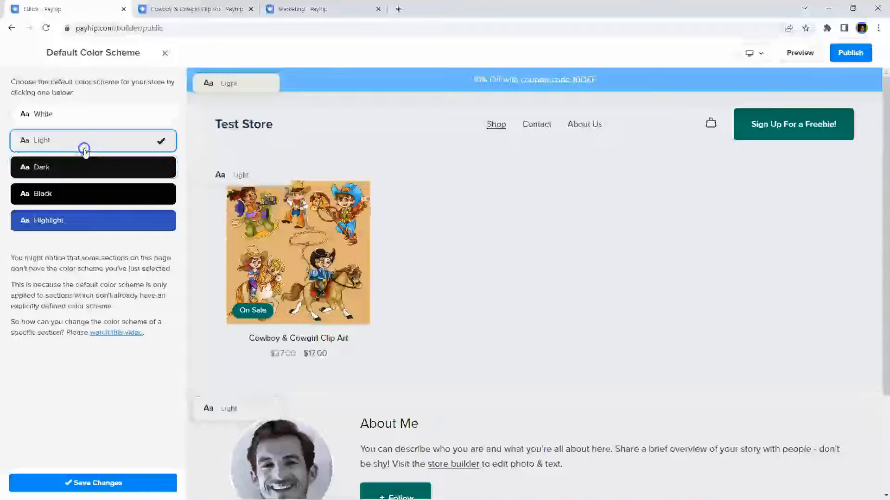
pyautogui.click(90, 120)
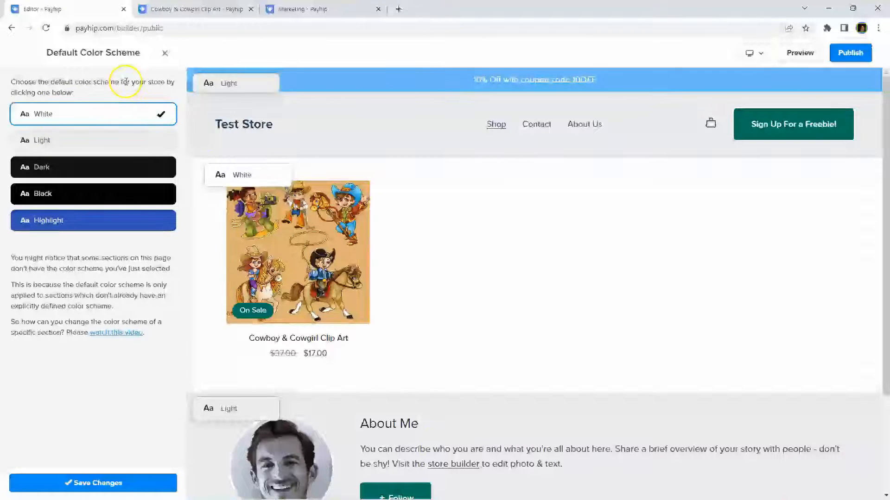
pyautogui.click(23, 116)
pyautogui.click(51, 115)
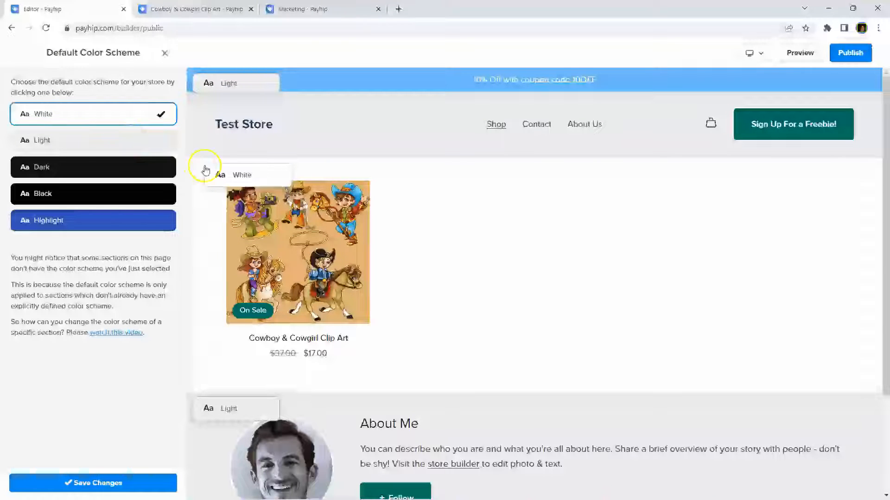
pyautogui.click(245, 176)
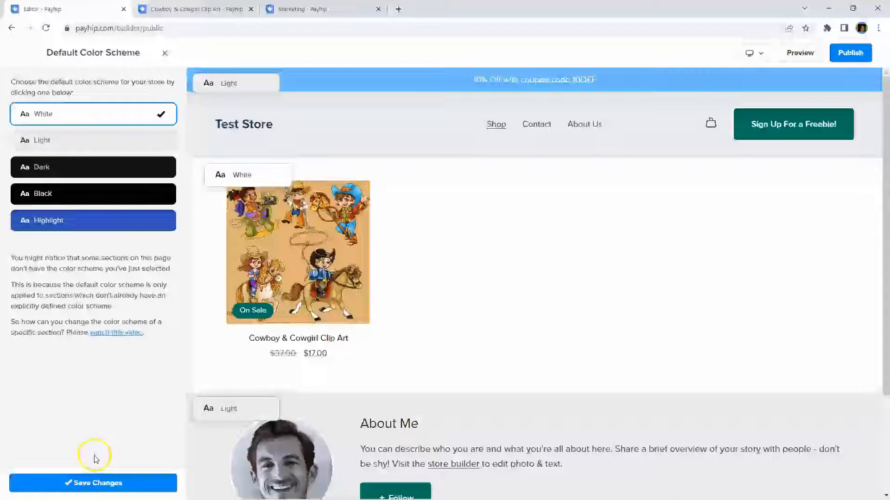
# Step: Close the Default Color Scheme panel and preview the draft store in a new tab
pyautogui.click(166, 54)
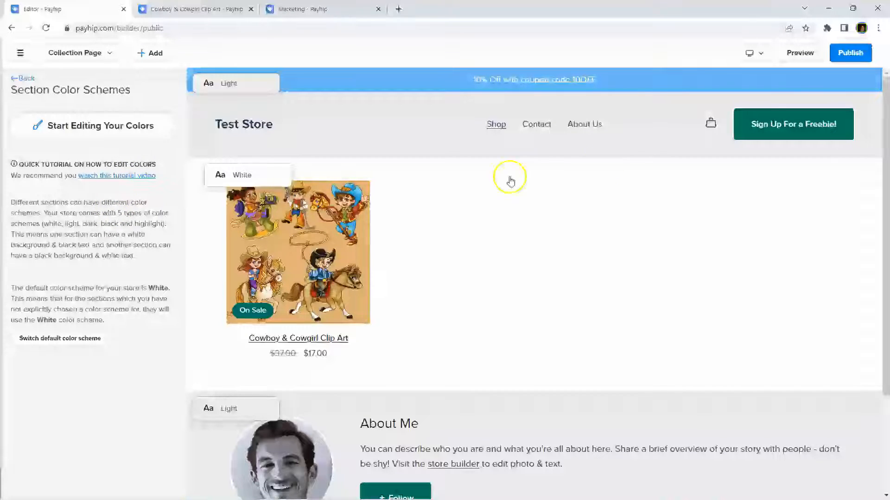
pyautogui.click(798, 54)
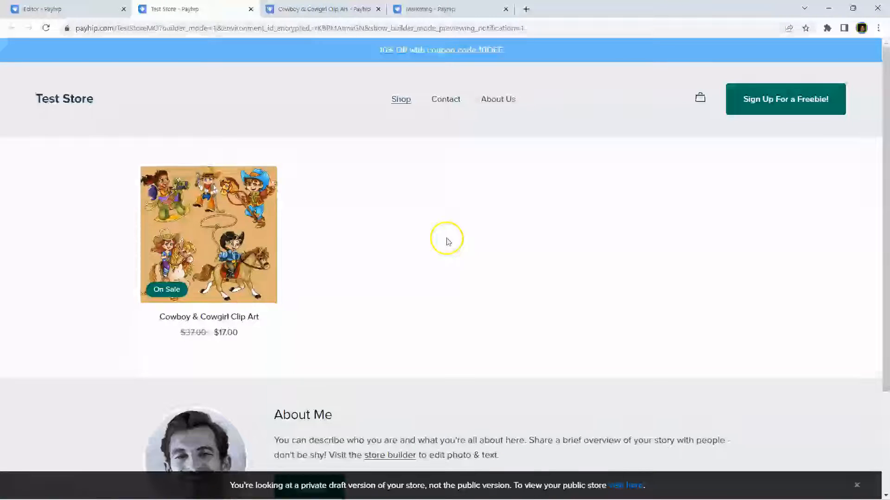
# Step: Preview the Cowboy & Cowgirl Clip Art product page, then return to the store editor
pyautogui.click(455, 51)
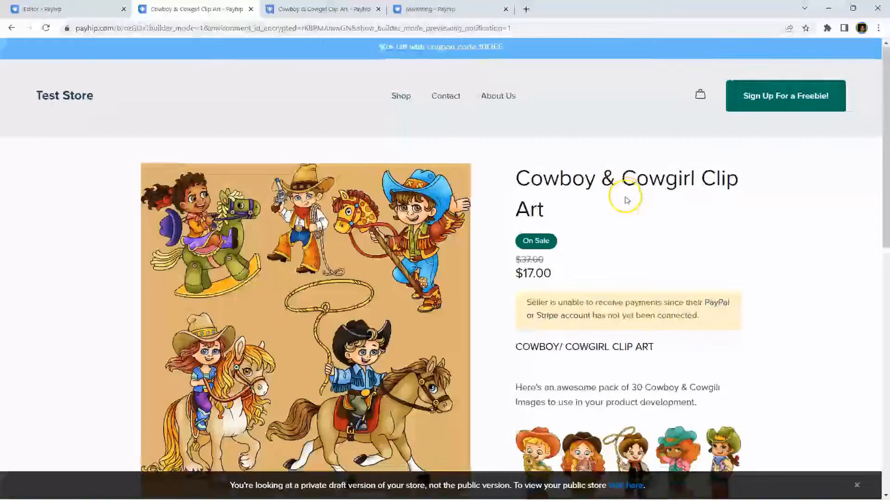
pyautogui.scroll(-10, 381, 298)
pyautogui.scroll(10, 387, 293)
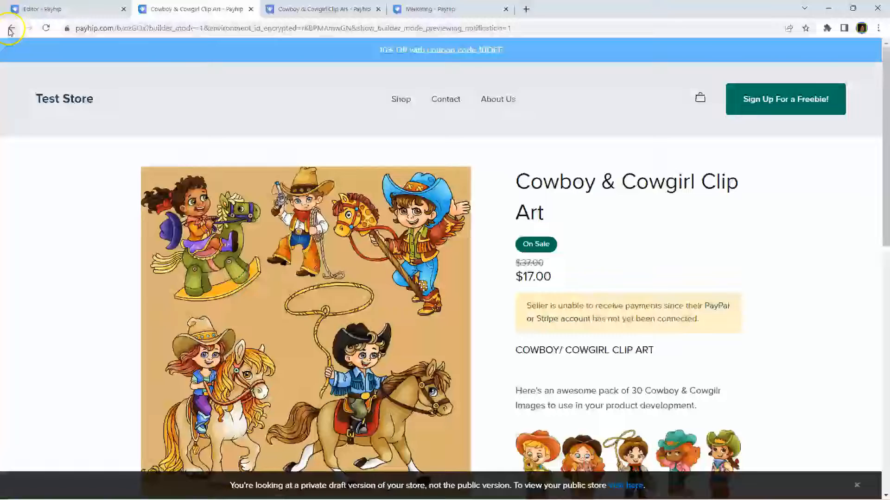
pyautogui.click(83, 9)
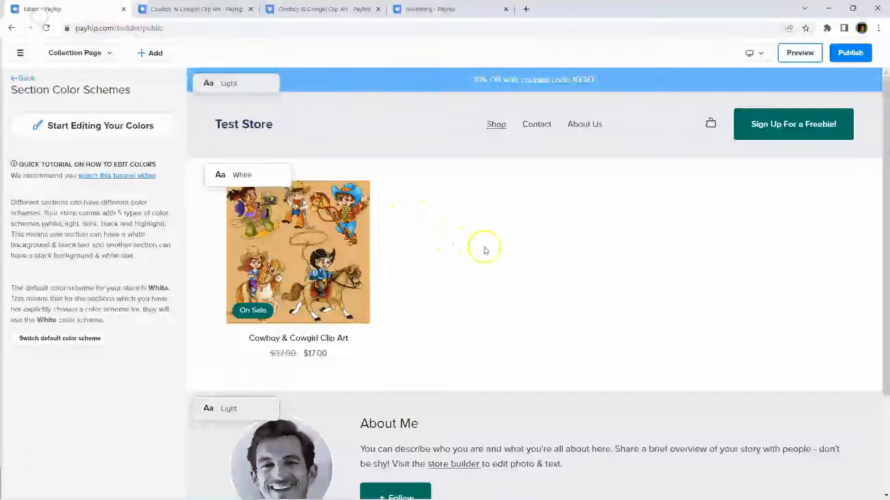
# Step: Navigate back from the header options to the product collection section settings
pyautogui.click(23, 77)
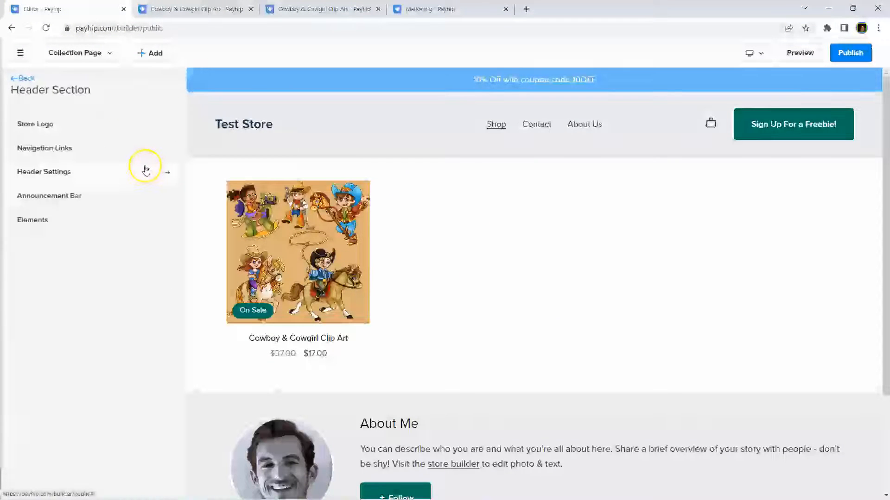
pyautogui.click(22, 78)
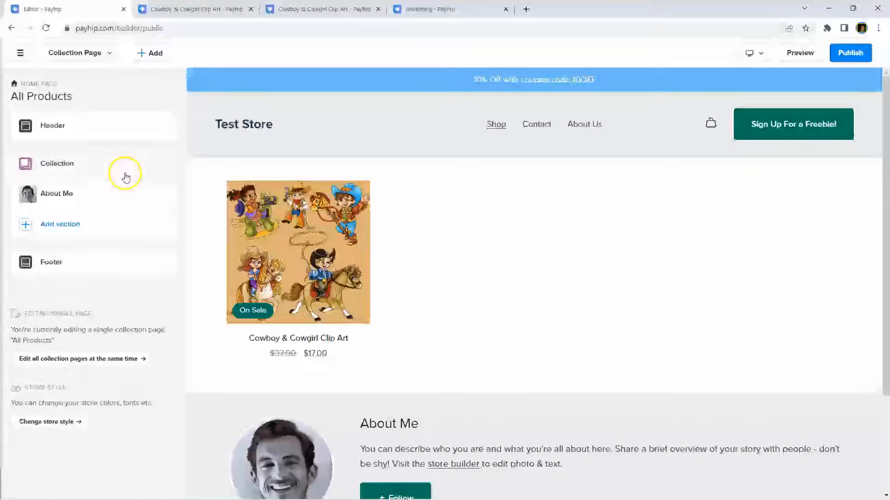
pyautogui.click(58, 165)
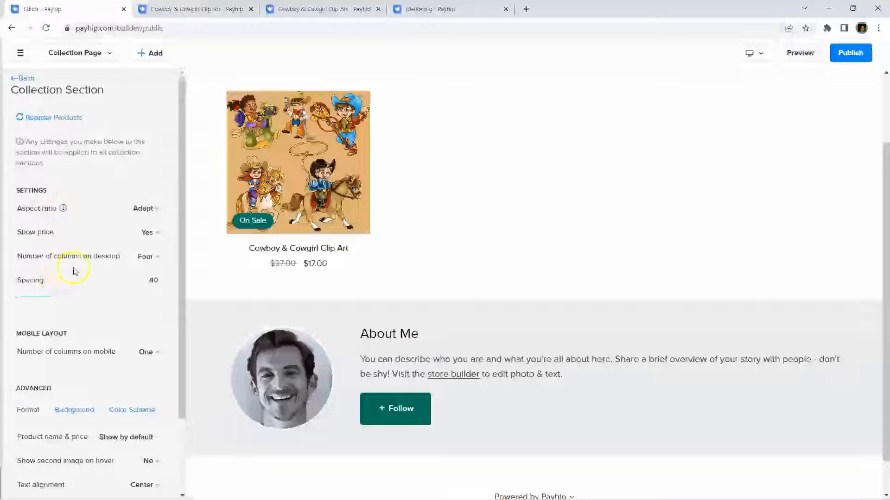
# Step: Set the collection to three columns on desktop and raise product spacing from 40 to 47
pyautogui.click(145, 258)
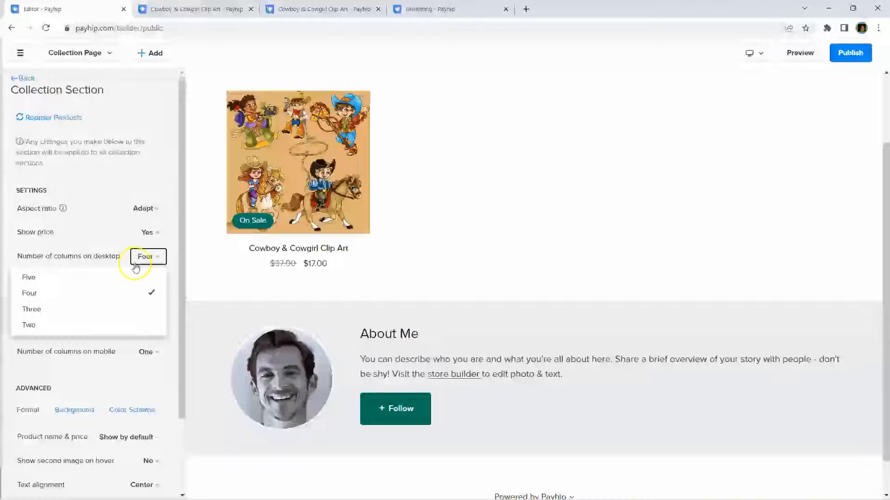
pyautogui.click(112, 278)
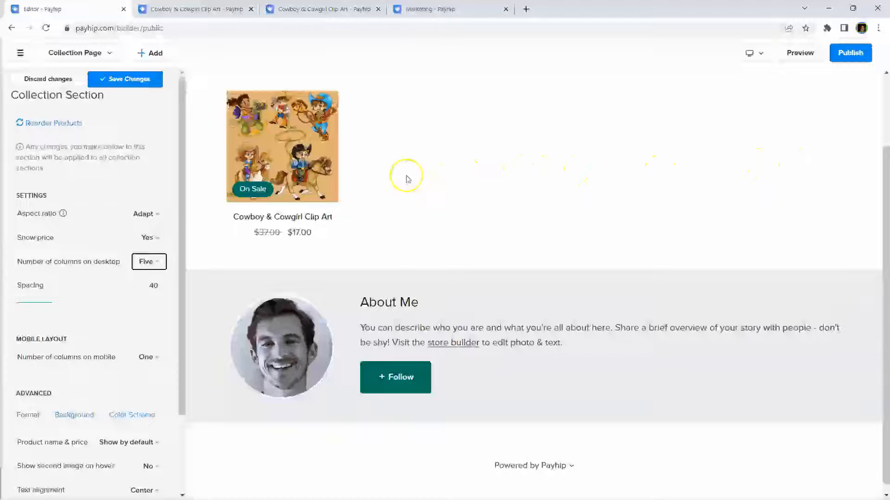
pyautogui.click(165, 269)
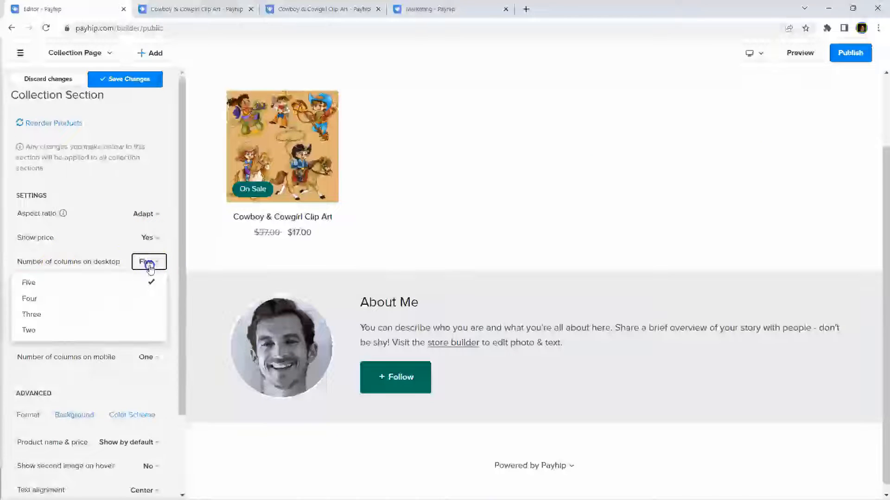
pyautogui.click(90, 339)
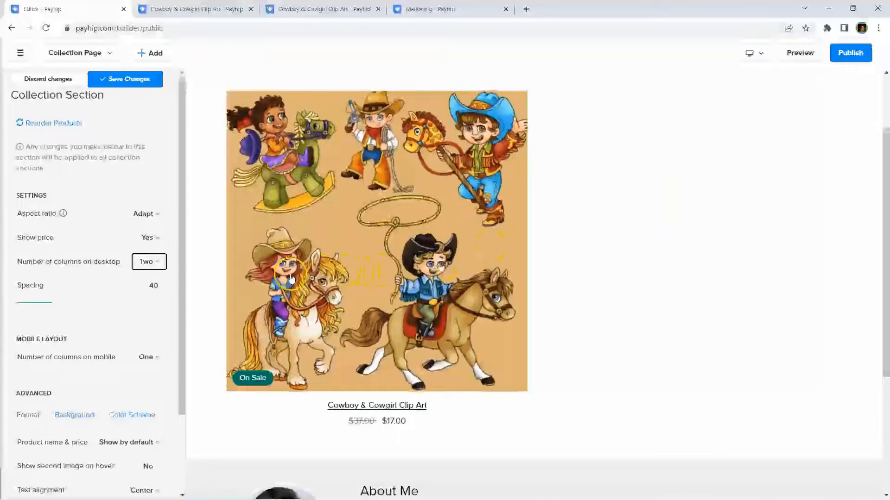
pyautogui.click(145, 260)
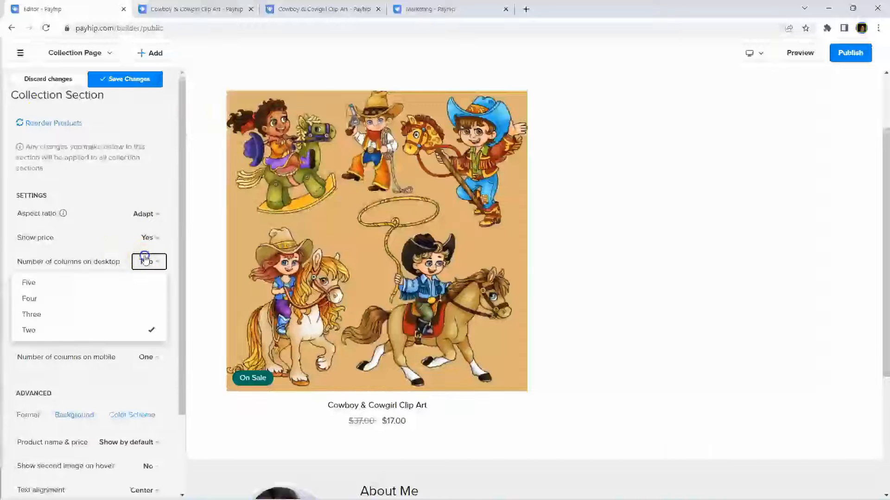
pyautogui.click(88, 314)
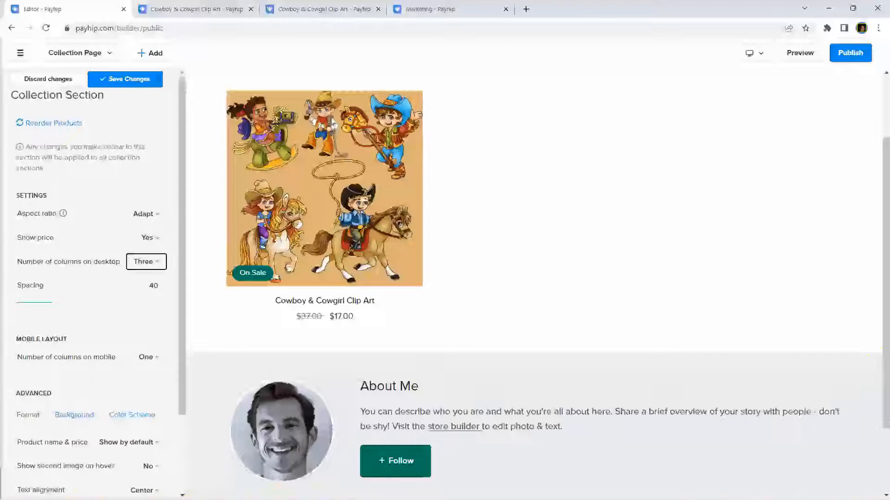
pyautogui.moveTo(53, 304)
pyautogui.mouseDown()
pyautogui.moveTo(78, 304)
pyautogui.moveTo(28, 306)
pyautogui.moveTo(64, 306)
pyautogui.mouseUp()
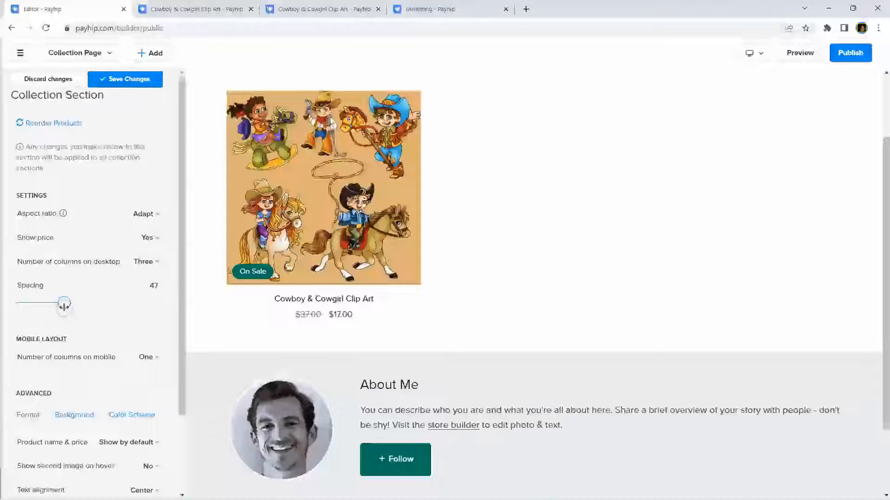
pyautogui.click(150, 218)
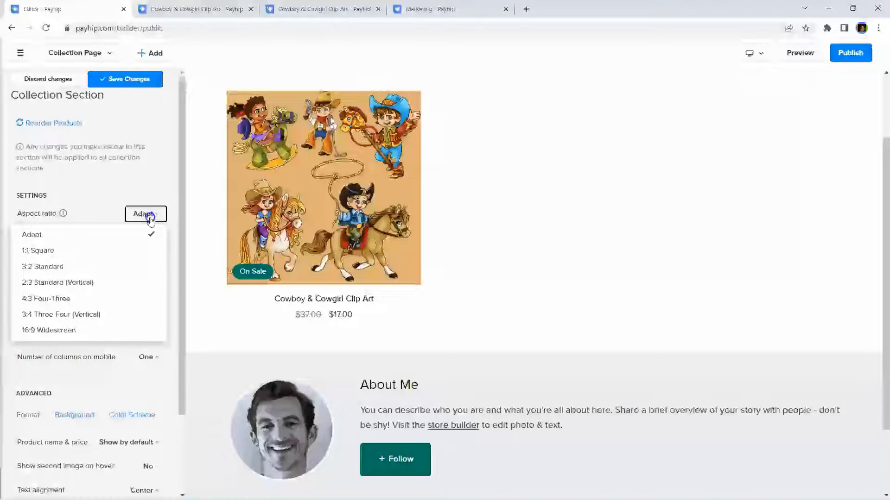
# Step: Set the collection's product image aspect ratio to 1:1 Square
pyautogui.click(150, 218)
pyautogui.click(151, 220)
pyautogui.click(150, 219)
pyautogui.click(150, 219)
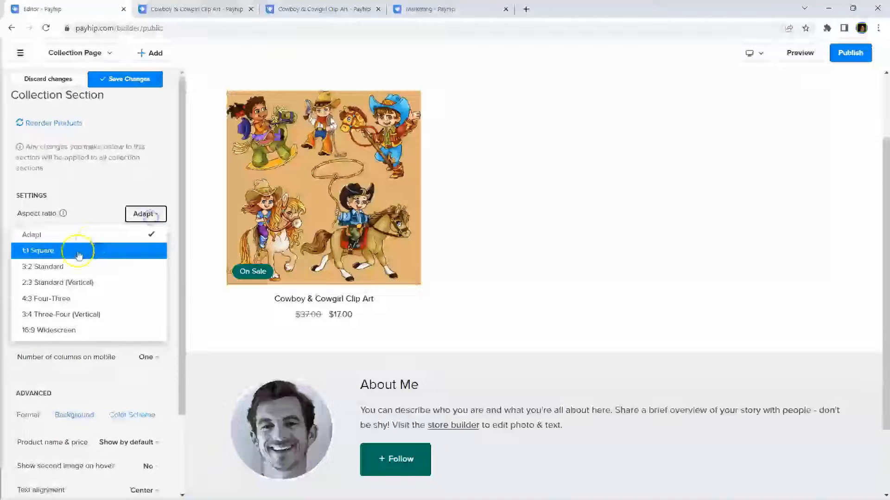
pyautogui.click(56, 283)
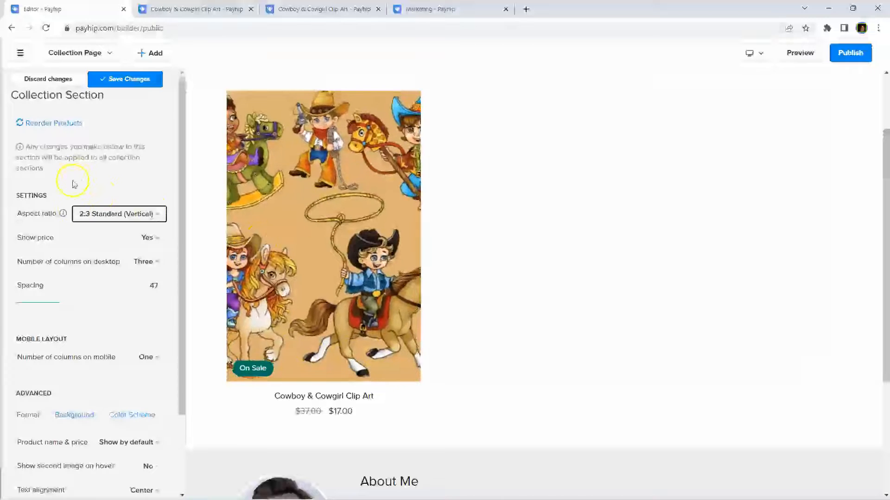
pyautogui.click(116, 214)
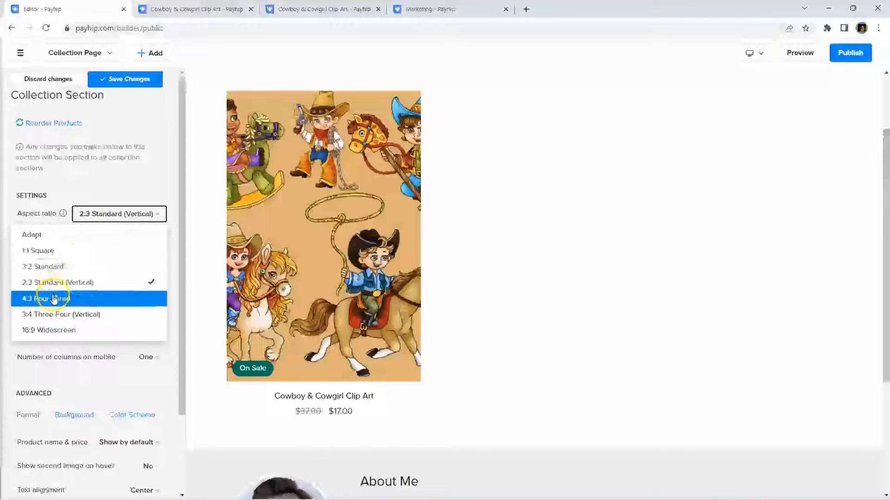
pyautogui.click(54, 299)
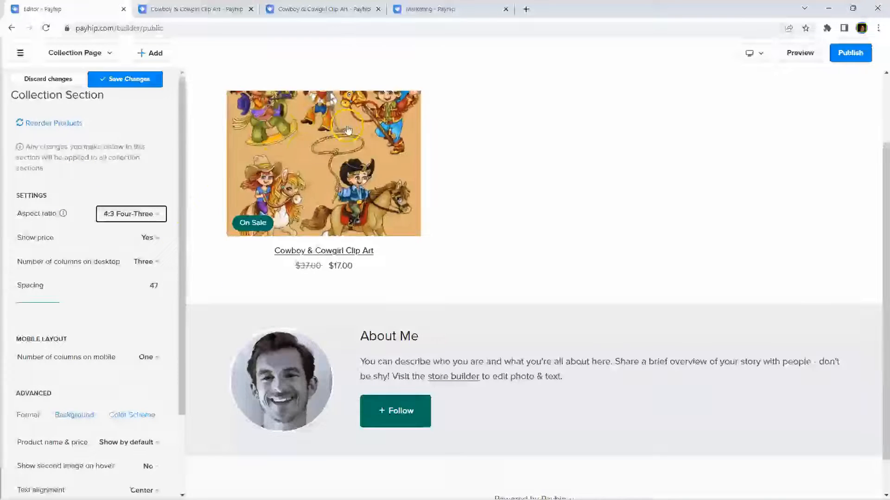
pyautogui.click(107, 214)
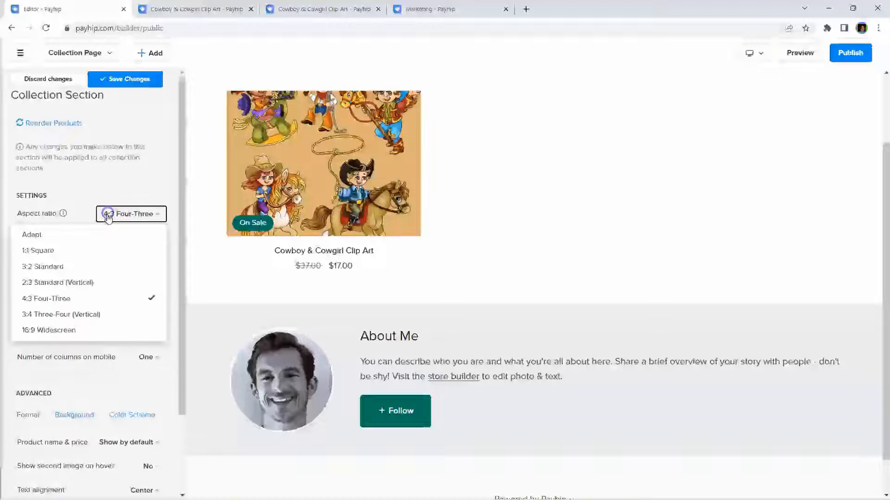
pyautogui.click(38, 258)
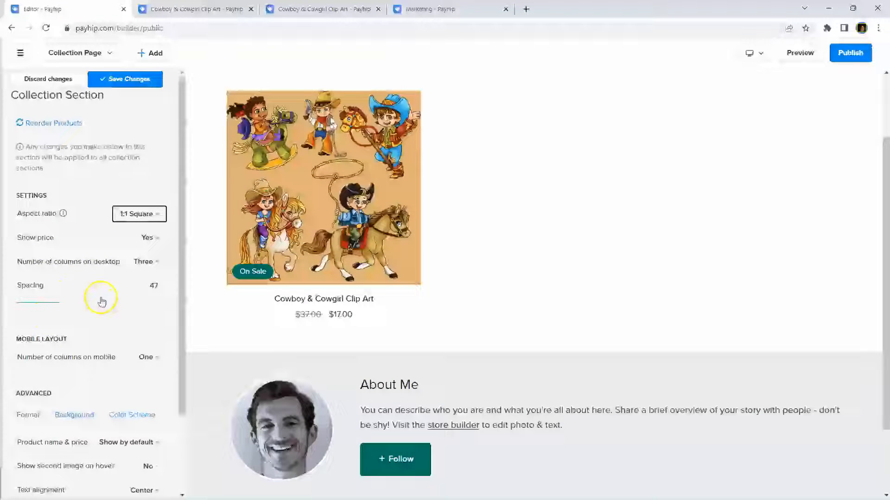
# Step: Keep one column on mobile and product name & price shown by default
pyautogui.scroll(-1, 99, 299)
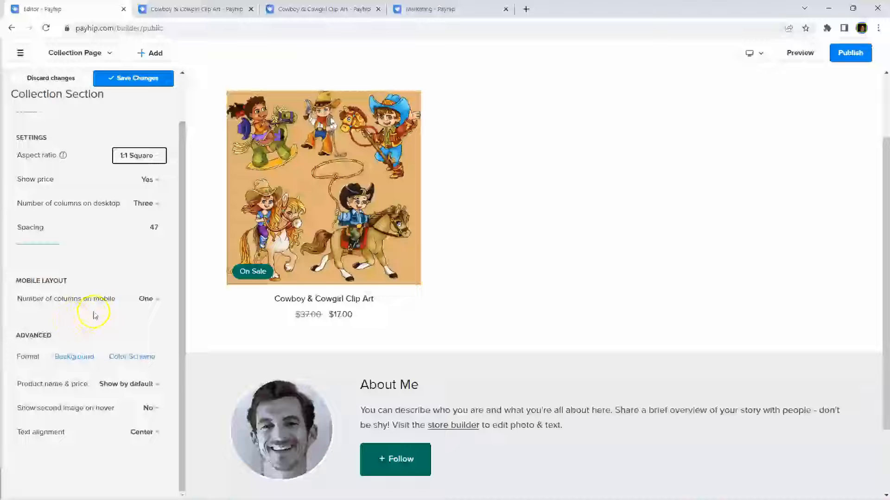
pyautogui.click(146, 300)
pyautogui.click(146, 299)
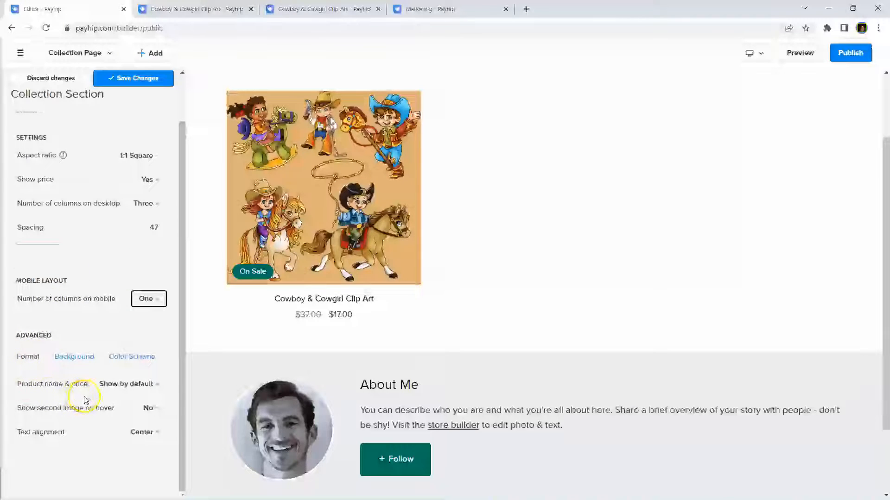
pyautogui.click(116, 384)
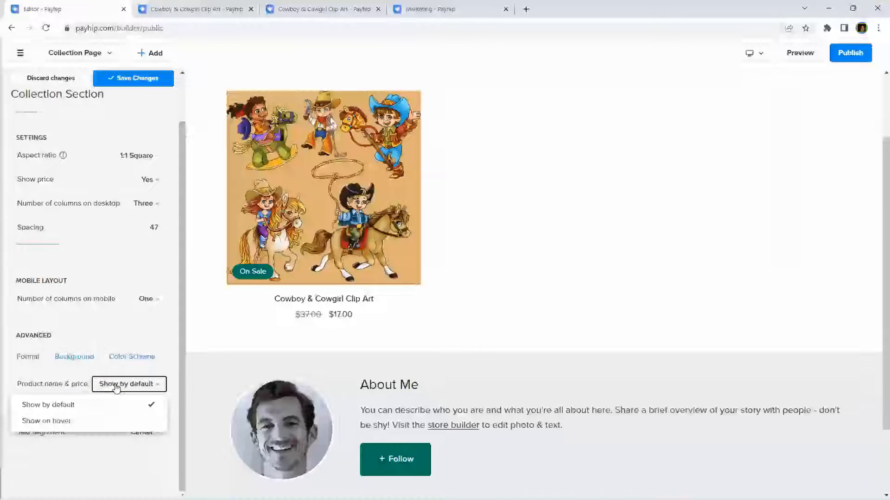
pyautogui.click(77, 421)
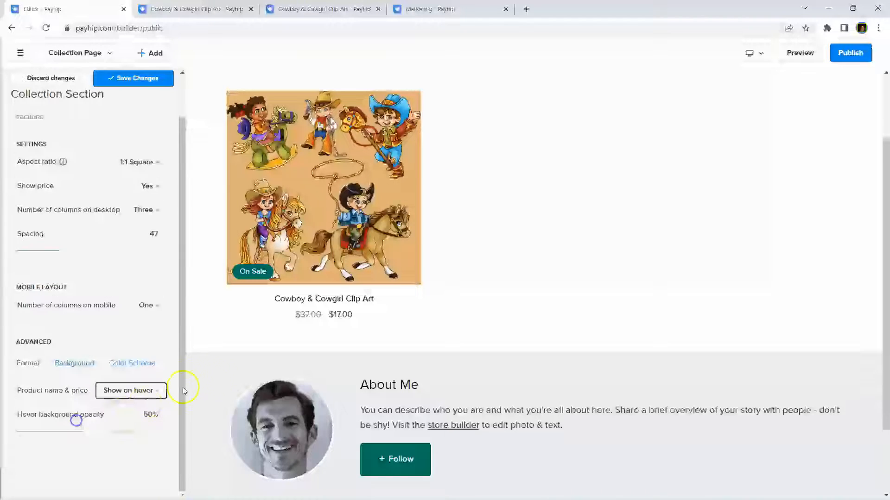
pyautogui.moveTo(340, 179)
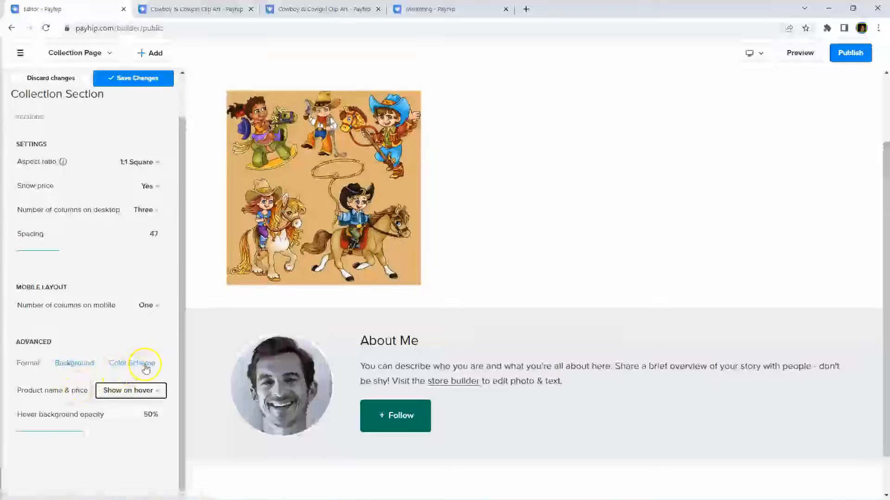
pyautogui.click(111, 393)
pyautogui.click(51, 412)
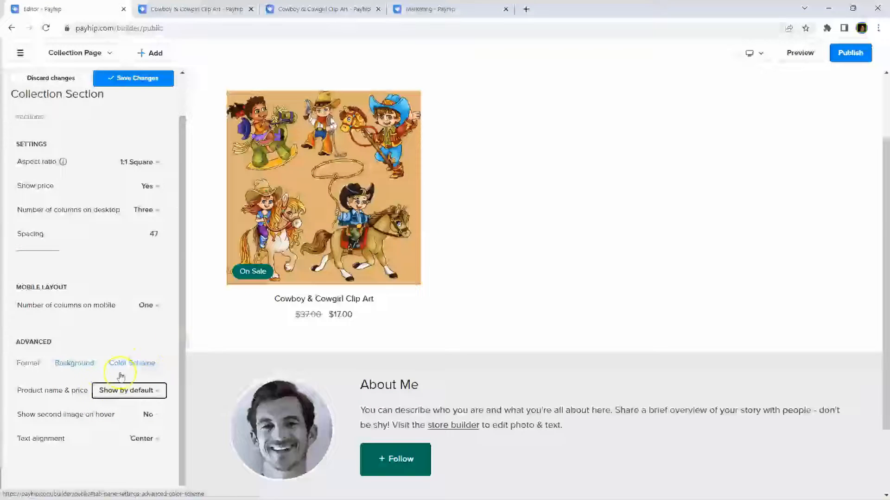
pyautogui.click(88, 416)
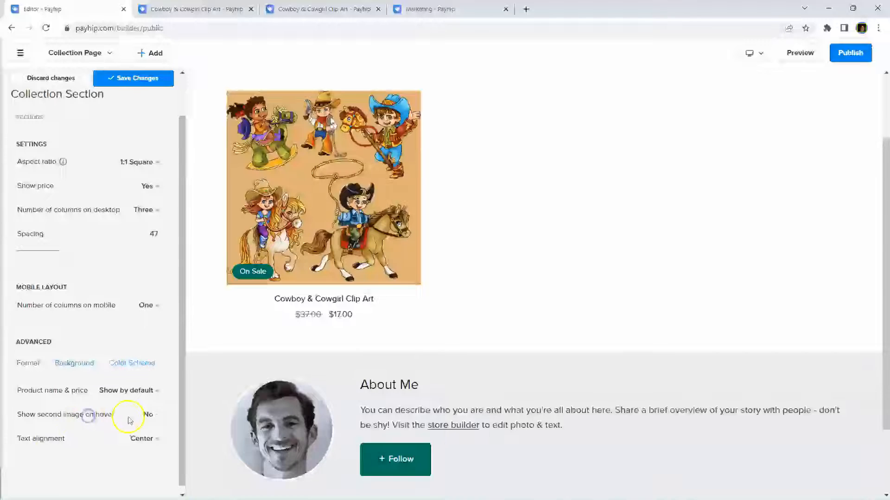
# Step: Keep the second image on hover off and text centred, then save the collection changes
pyautogui.click(150, 416)
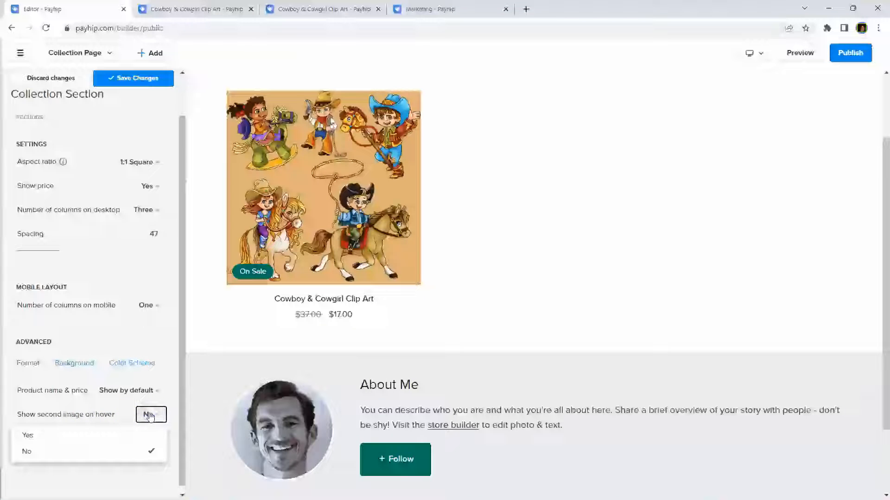
pyautogui.click(110, 434)
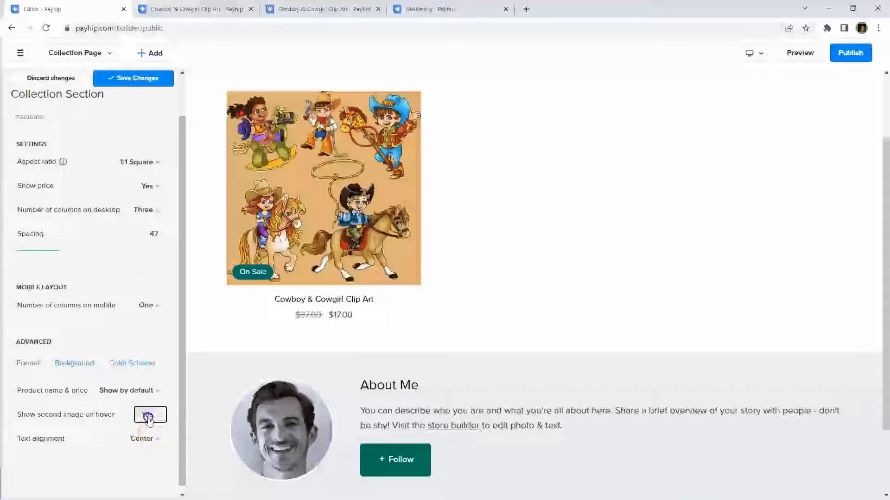
pyautogui.click(148, 418)
pyautogui.click(58, 452)
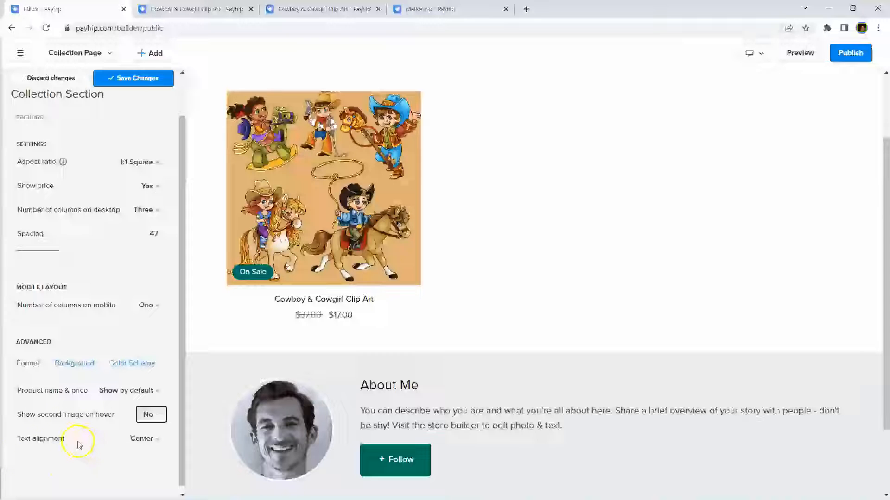
pyautogui.click(143, 440)
pyautogui.click(145, 441)
pyautogui.scroll(1, 79, 292)
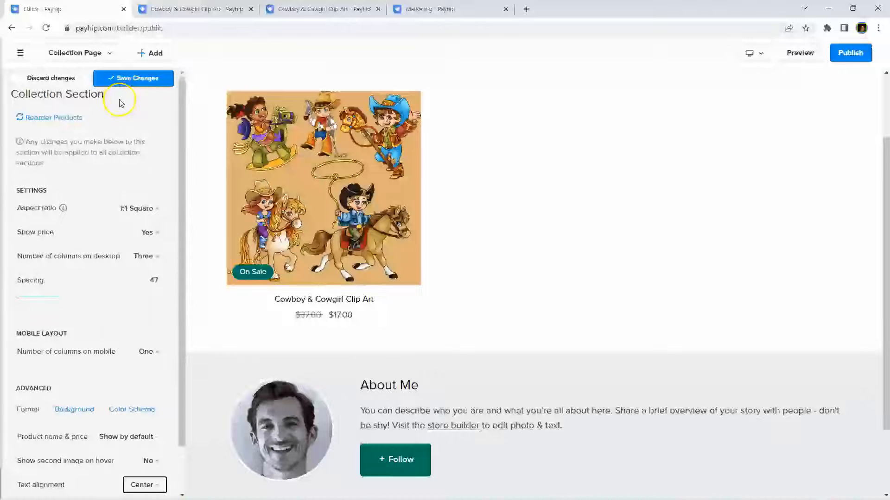
pyautogui.click(122, 78)
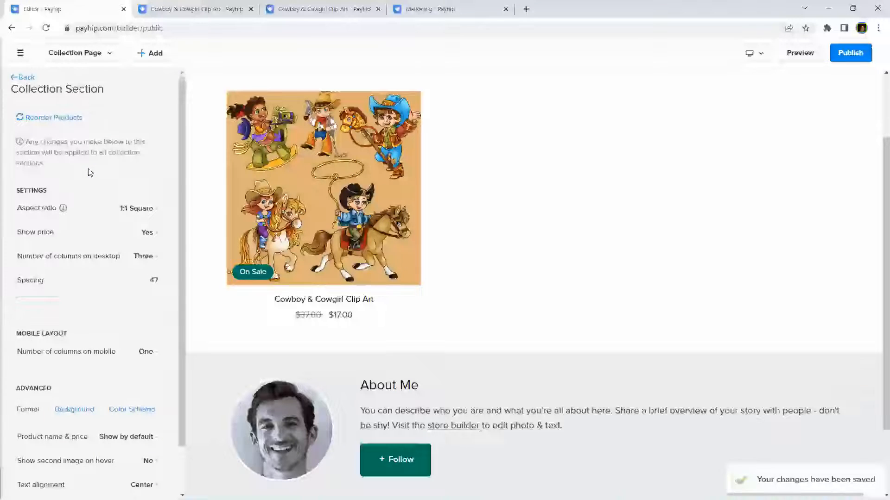
pyautogui.click(21, 80)
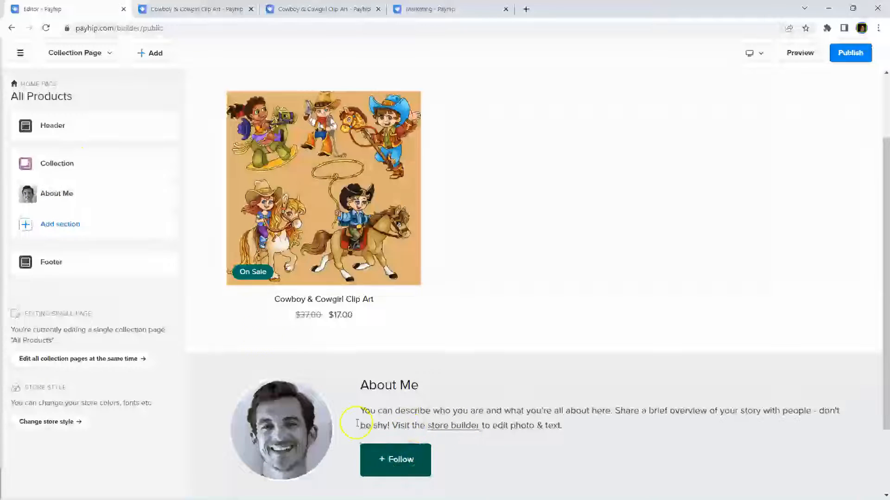
# Step: Glance at the Collection settings, then open the About Me section's settings
pyautogui.click(62, 166)
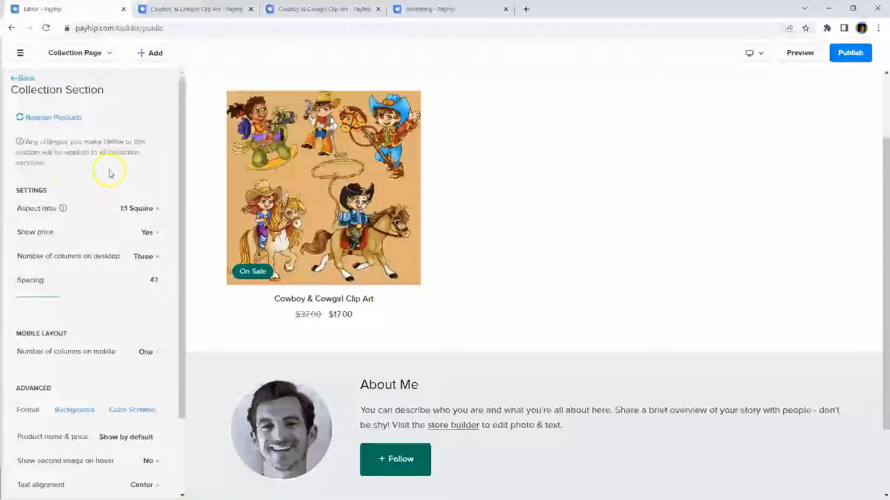
pyautogui.scroll(-2, 102, 193)
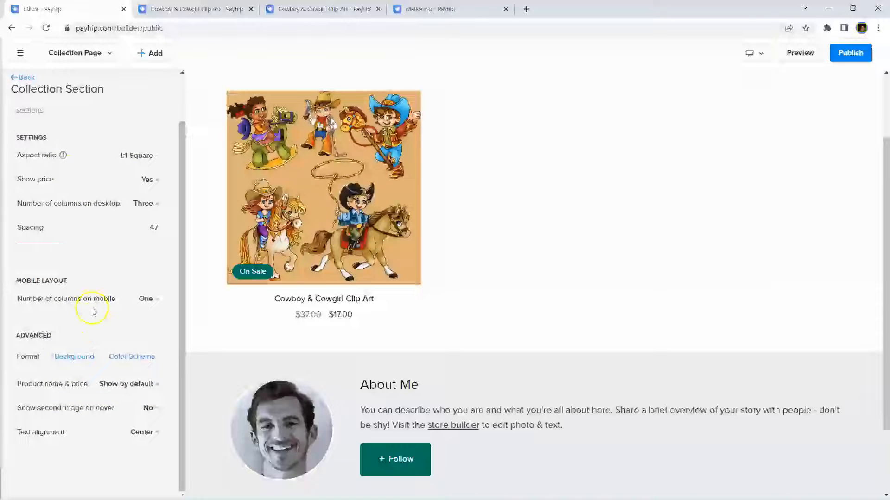
pyautogui.click(23, 77)
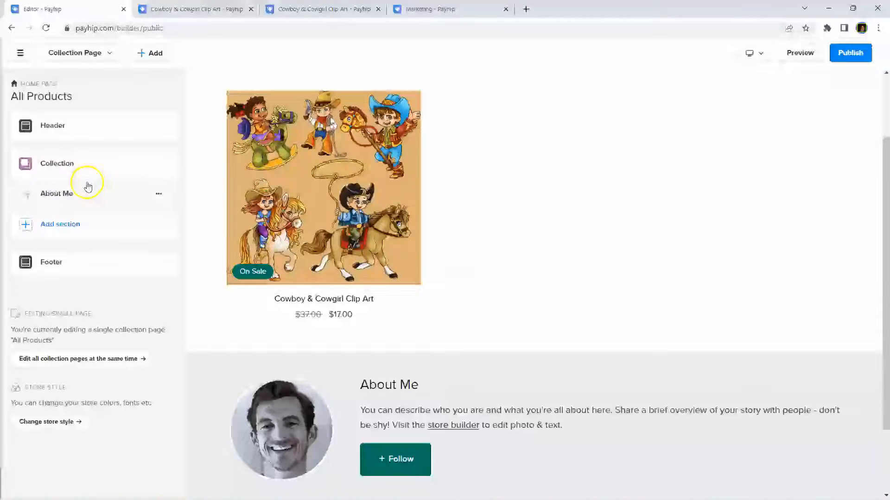
pyautogui.click(57, 196)
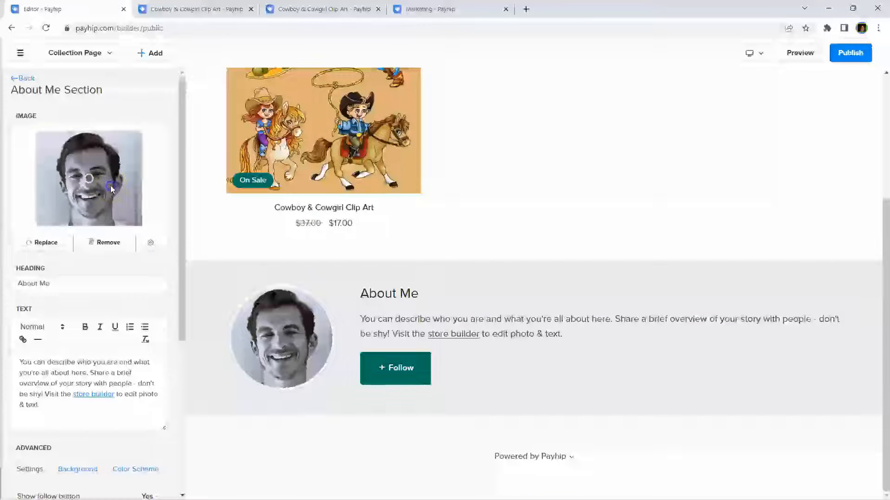
# Step: Upload image 22 from Cowboys & Cowgirls > COWBOYSANDCOWGIRLS > Color > Character as the About Me image
pyautogui.click(45, 242)
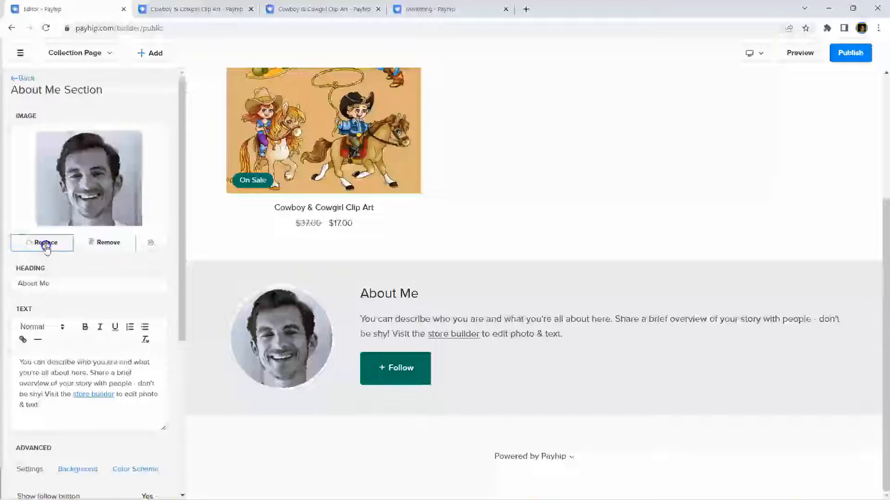
pyautogui.click(48, 122)
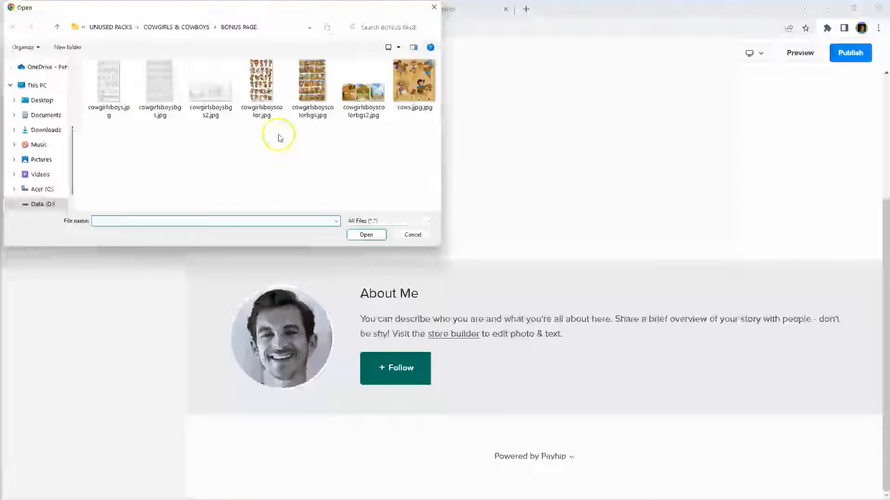
pyautogui.click(160, 27)
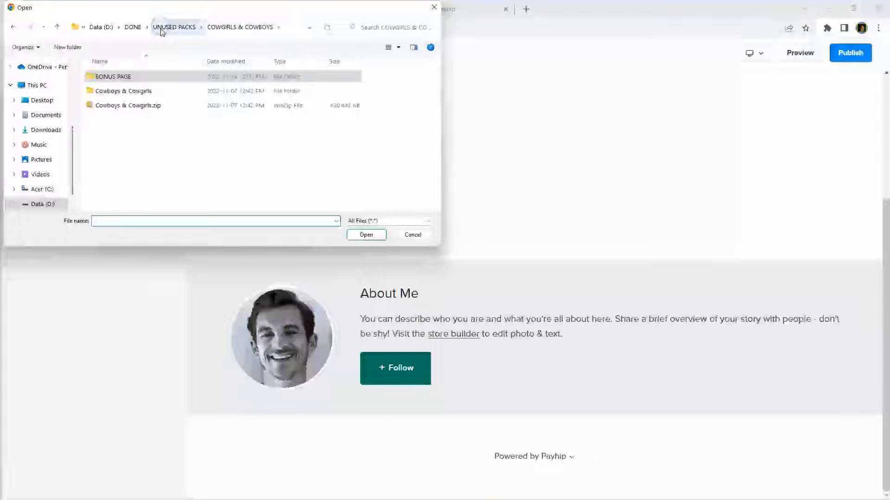
pyautogui.doubleClick(127, 91)
pyautogui.doubleClick(138, 76)
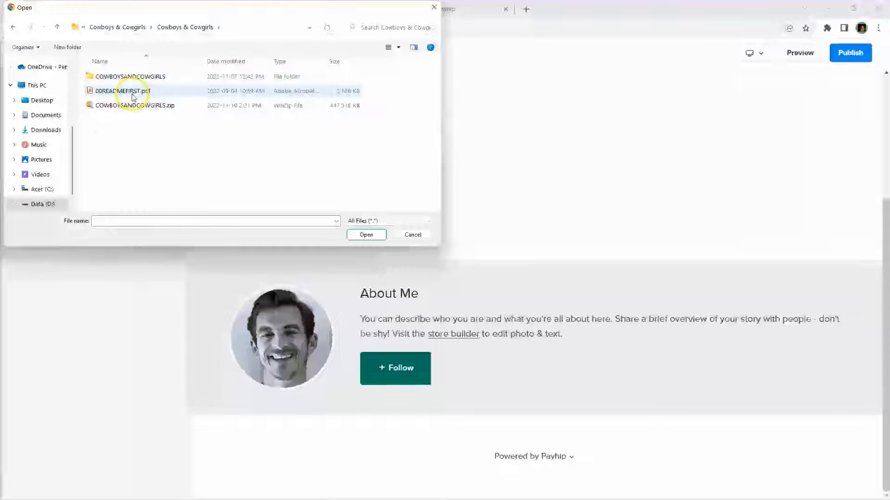
pyautogui.doubleClick(142, 77)
pyautogui.doubleClick(142, 77)
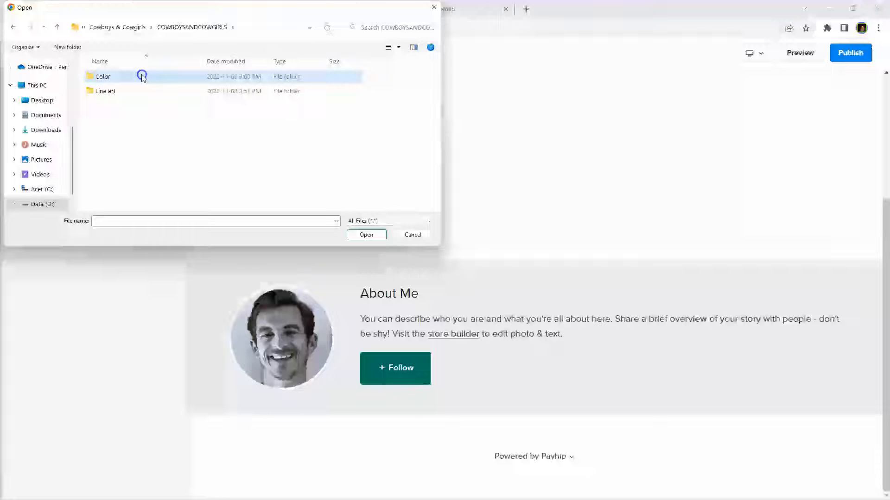
pyautogui.click(125, 91)
pyautogui.doubleClick(125, 92)
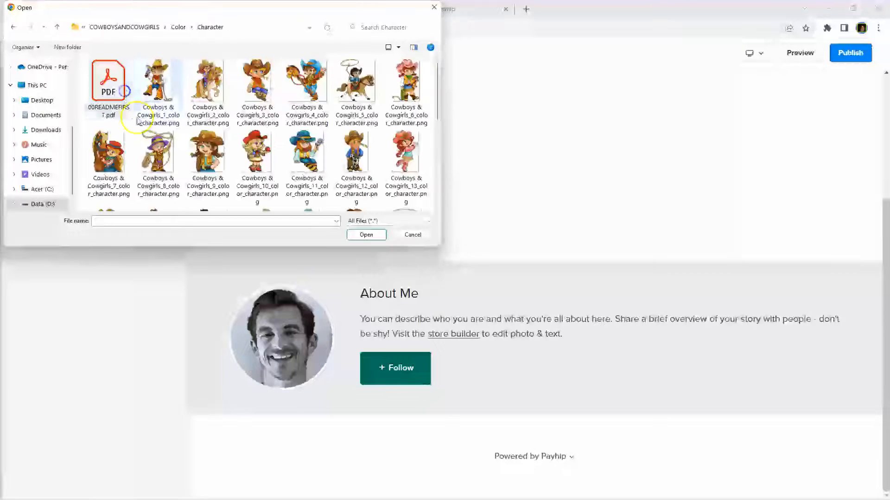
pyautogui.scroll(-3, 206, 128)
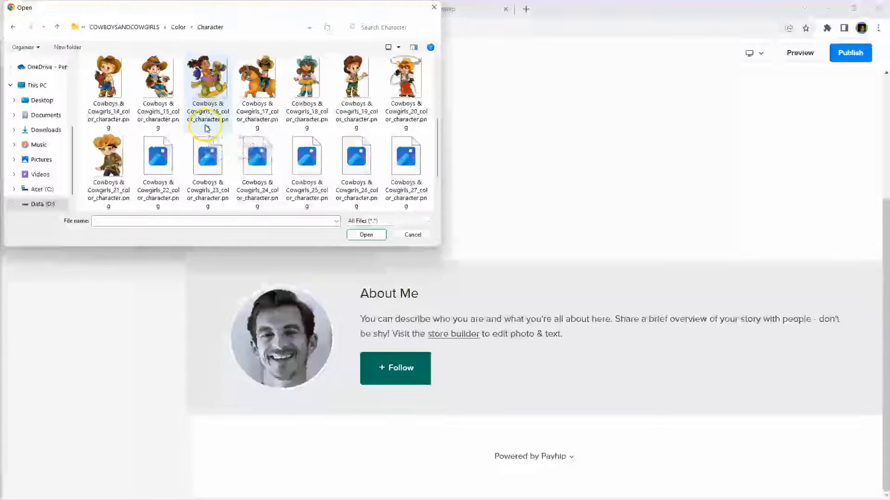
pyautogui.doubleClick(157, 155)
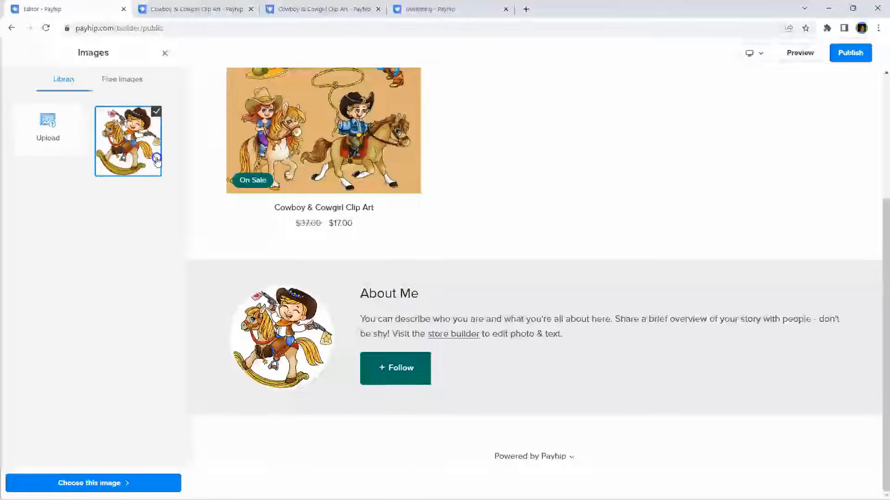
# Step: Reload the store builder via the About Me 'store builder' link, leaving and discarding the unsaved image
pyautogui.click(506, 273)
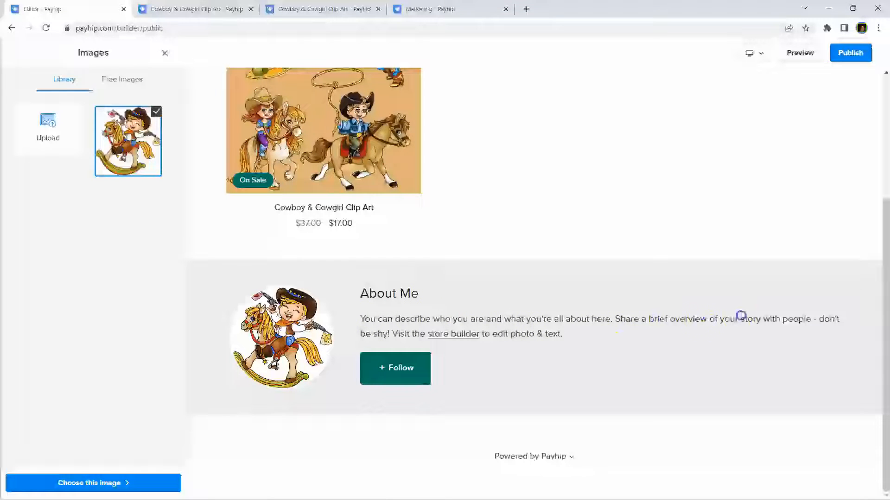
pyautogui.click(714, 317)
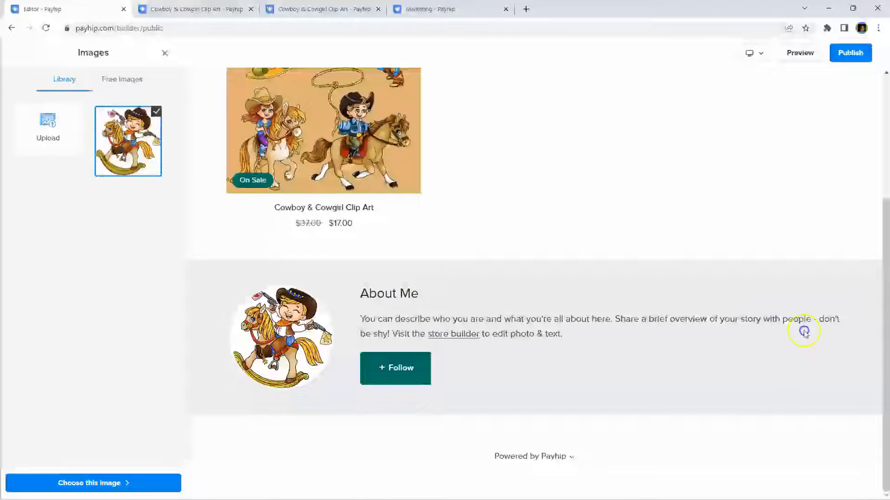
pyautogui.click(459, 355)
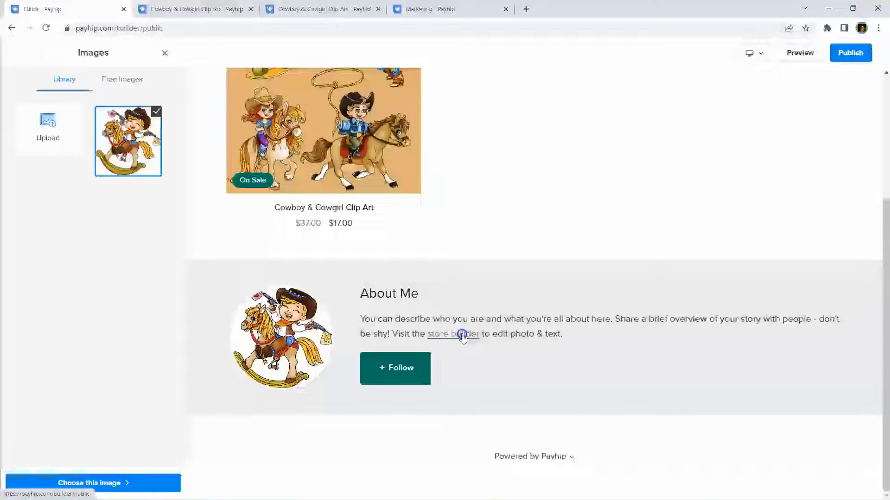
pyautogui.click(462, 335)
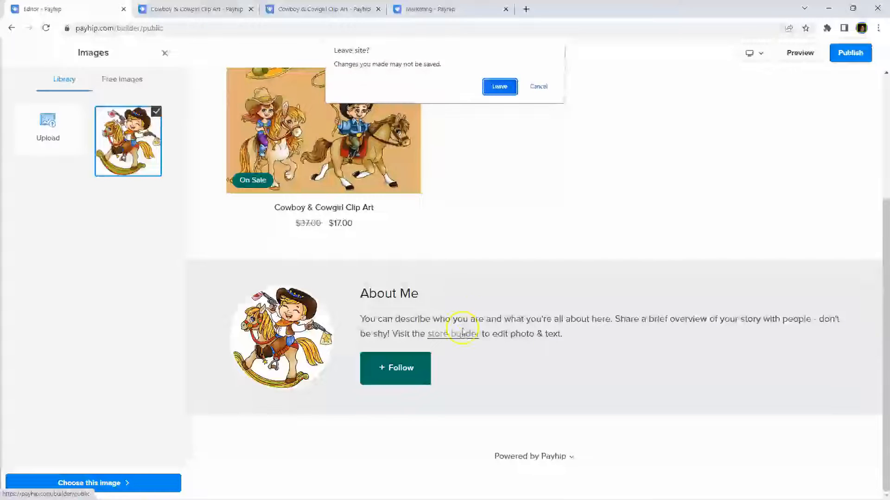
pyautogui.click(499, 86)
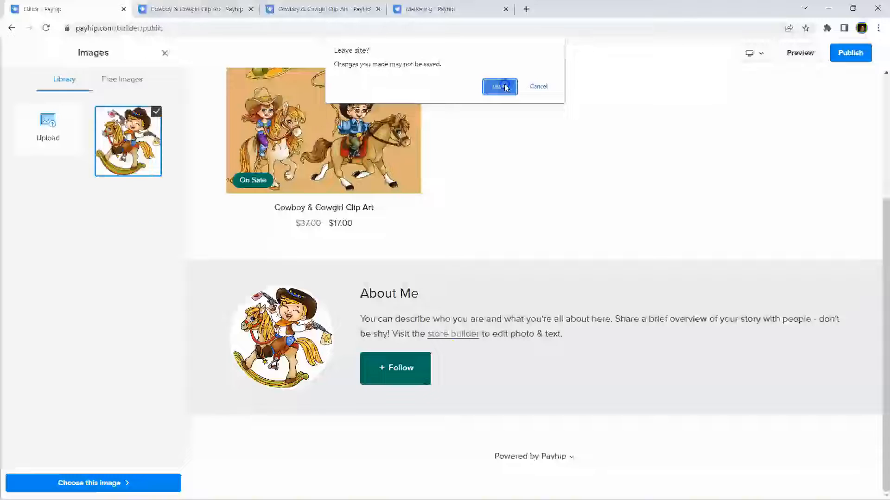
pyautogui.click(535, 87)
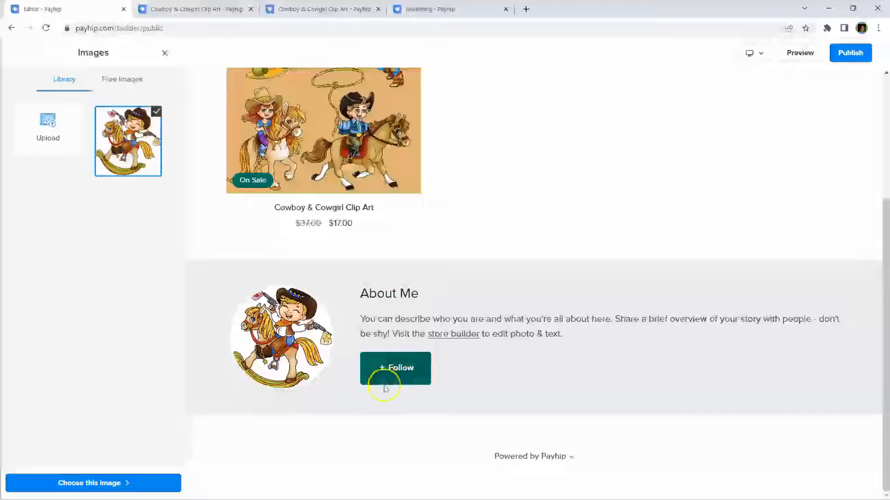
pyautogui.click(453, 334)
pyautogui.click(498, 103)
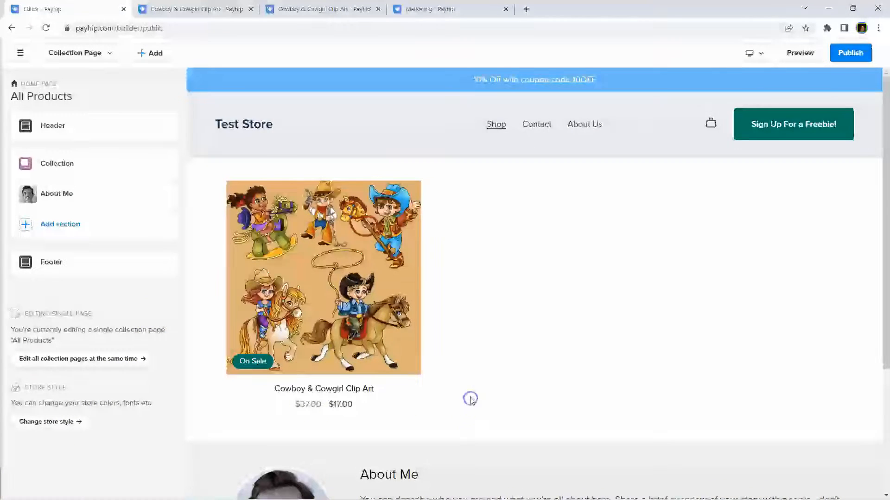
# Step: Reload the store builder and open the About Me section's settings
pyautogui.scroll(-4, 470, 397)
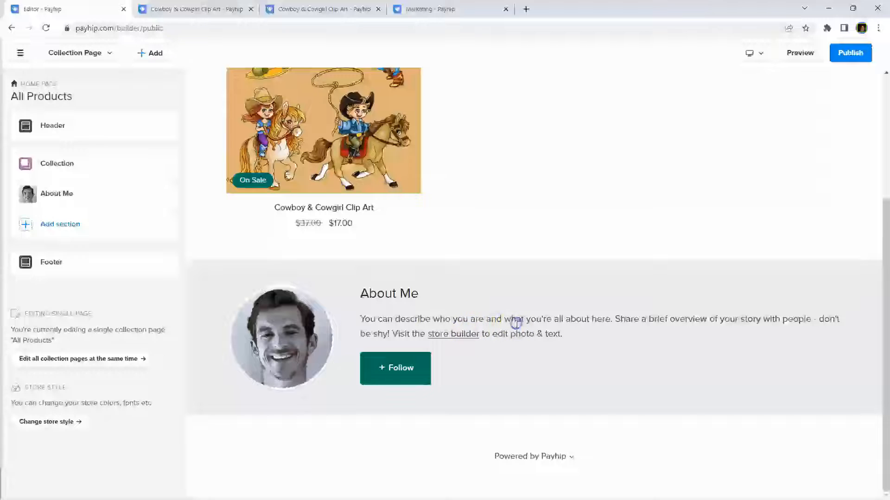
pyautogui.click(448, 335)
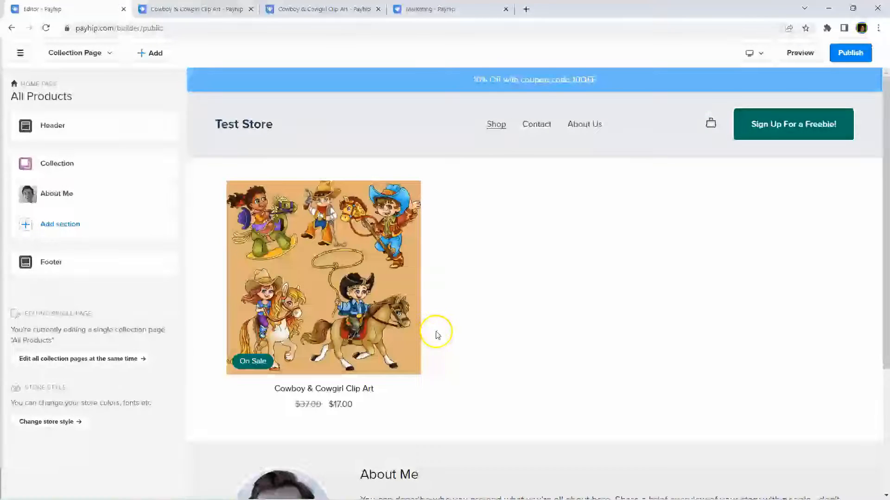
pyautogui.scroll(-4, 436, 335)
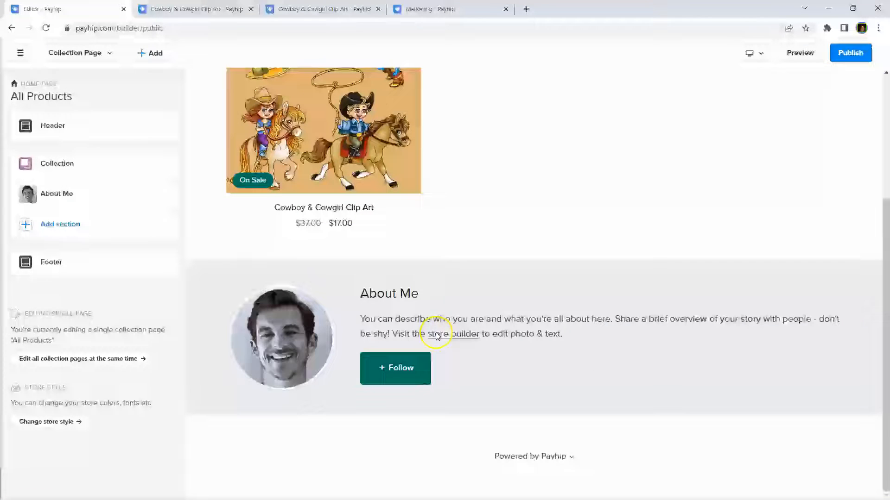
pyautogui.click(50, 200)
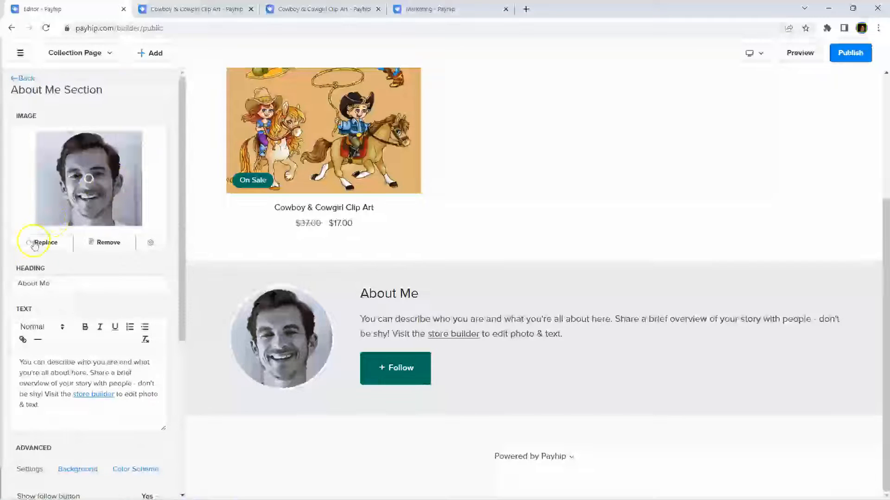
# Step: Open the About Me image library, close it without choosing, and review the section options
pyautogui.click(42, 243)
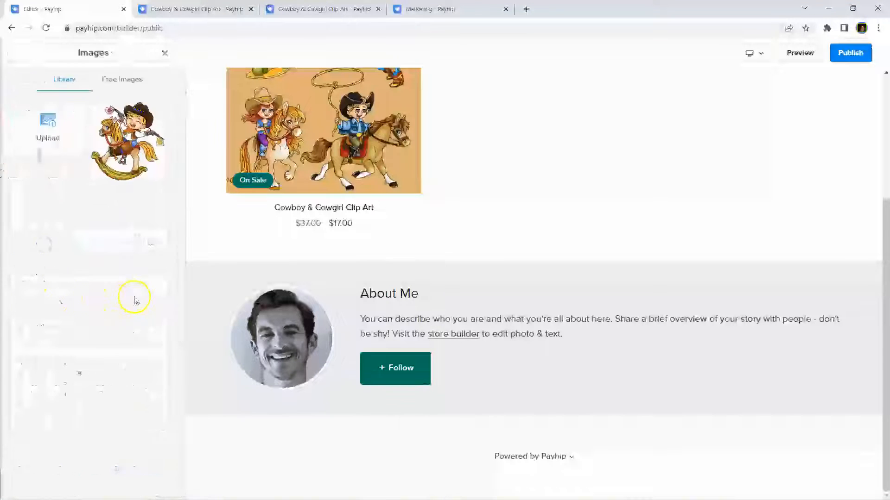
pyautogui.click(129, 161)
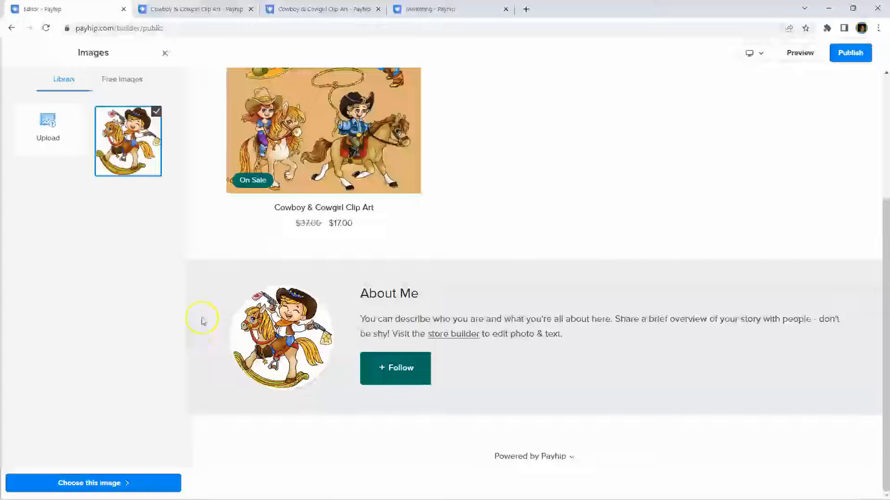
pyautogui.click(166, 56)
pyautogui.click(80, 292)
pyautogui.click(117, 379)
pyautogui.scroll(-3, 75, 377)
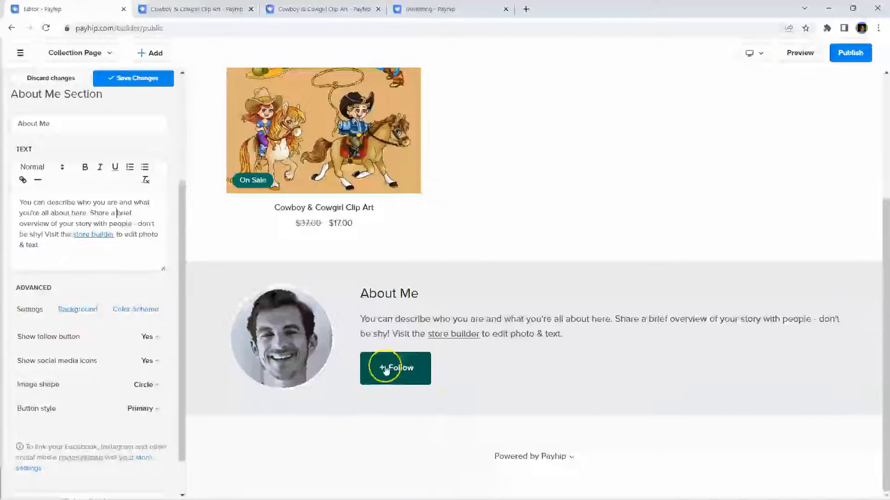
# Step: Keep the About Me follow button and social media icons shown
pyautogui.scroll(-1, 84, 288)
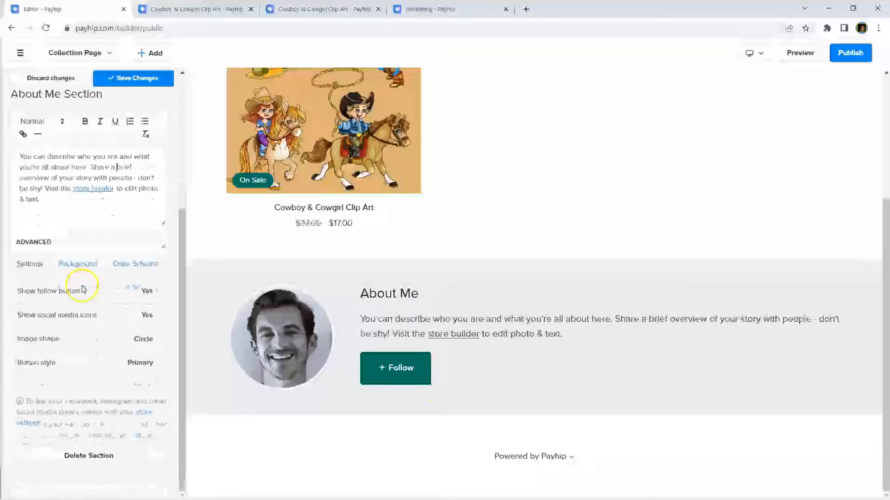
pyautogui.click(157, 292)
pyautogui.click(156, 292)
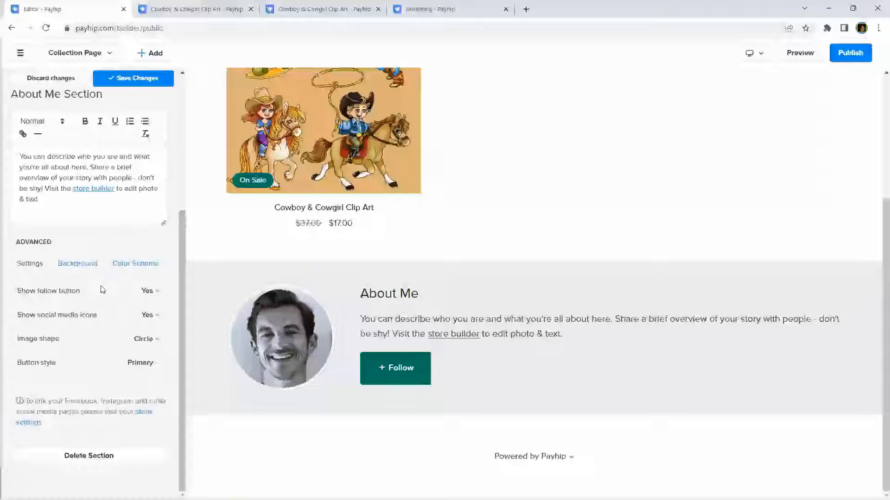
pyautogui.click(106, 297)
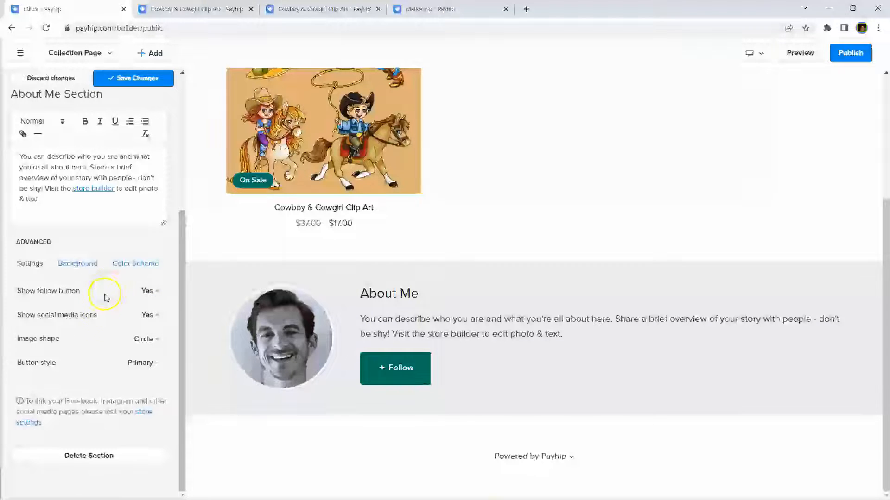
pyautogui.click(159, 316)
pyautogui.click(64, 363)
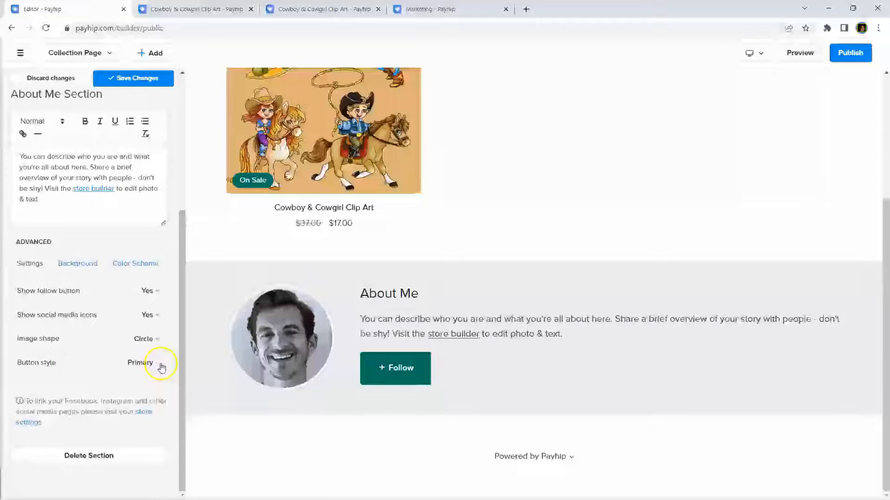
pyautogui.scroll(4, 73, 365)
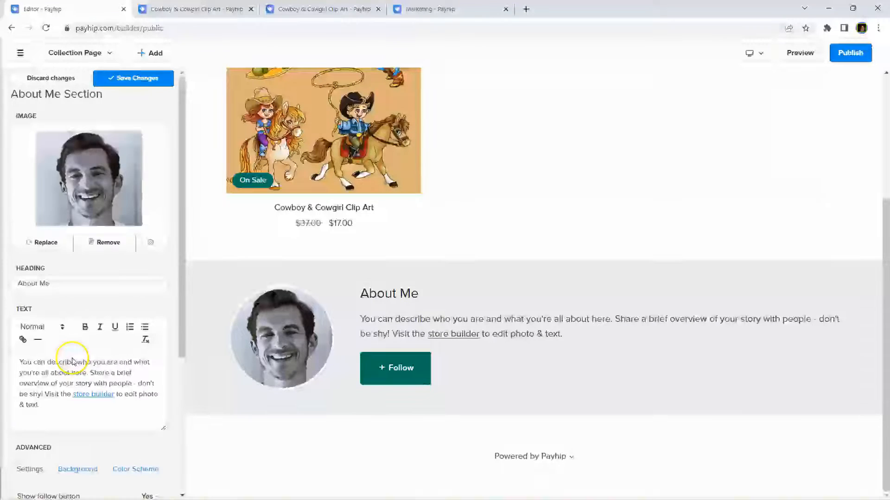
# Step: Replace the About Me portrait with the cowboy-on-rocking-horse clip art
pyautogui.click(42, 241)
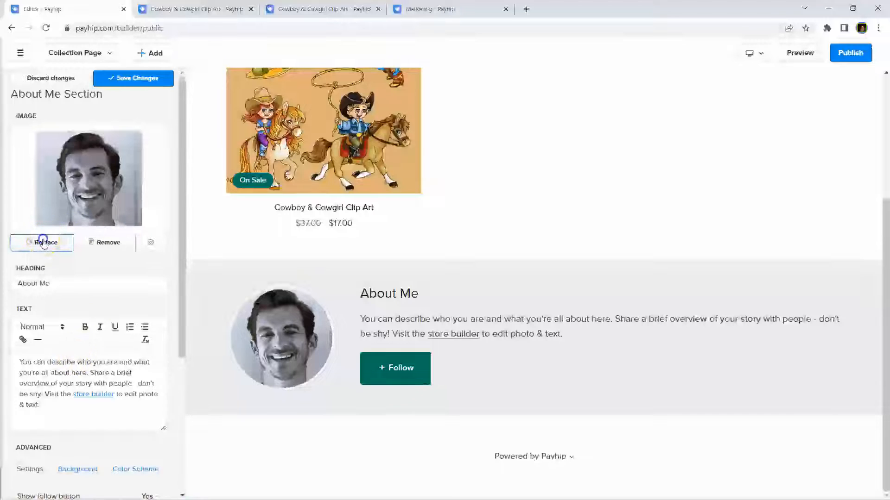
pyautogui.click(128, 141)
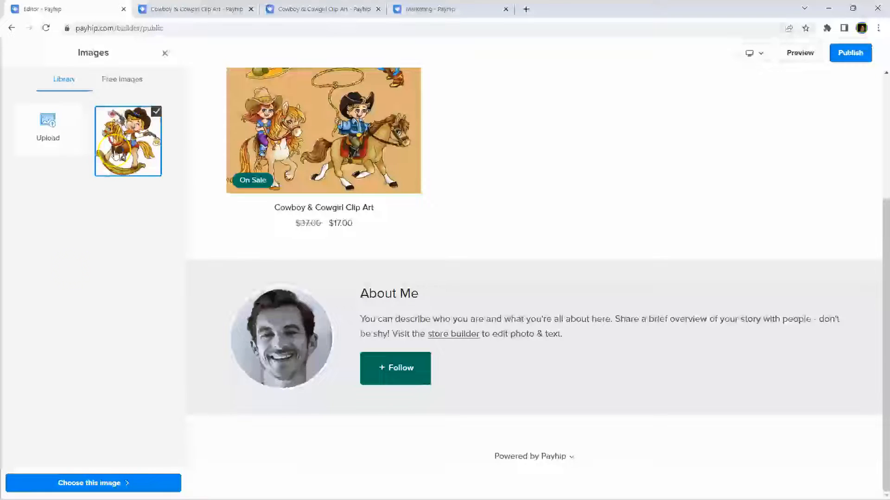
pyautogui.click(77, 482)
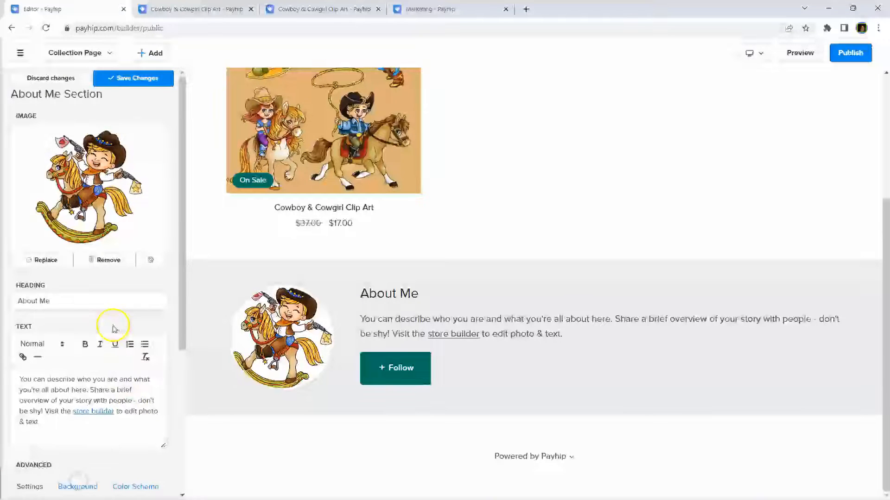
pyautogui.scroll(-5, 82, 330)
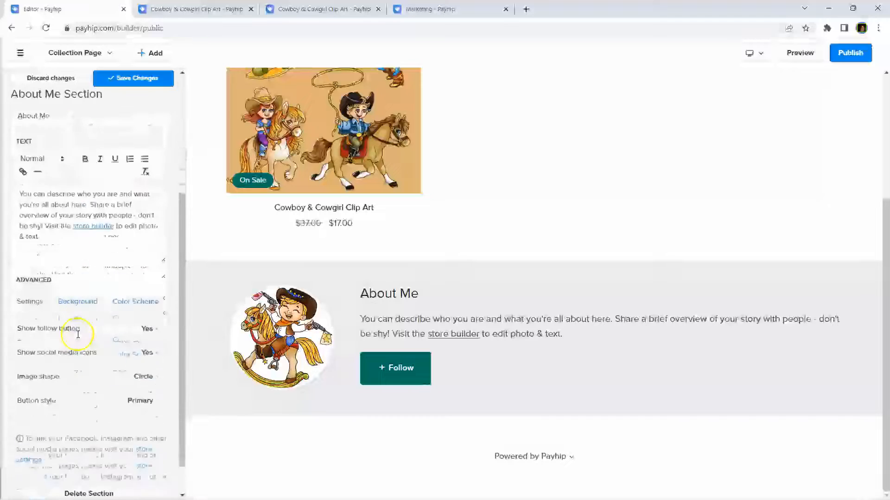
pyautogui.click(138, 264)
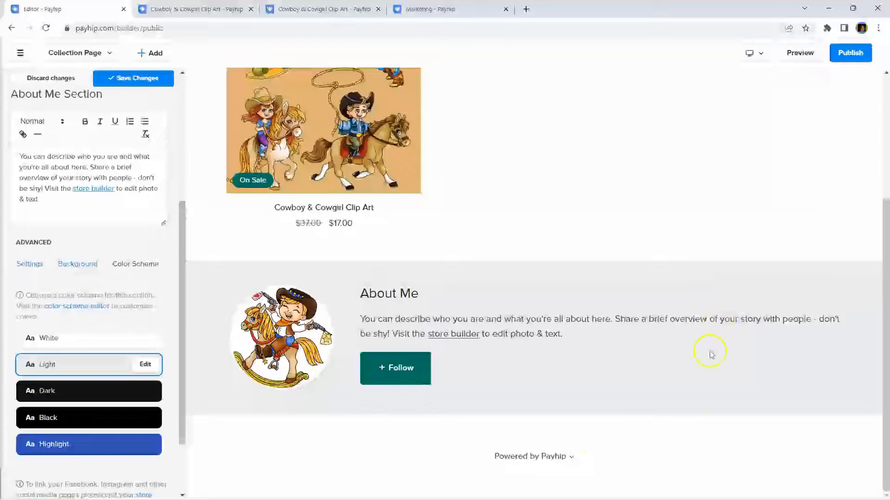
# Step: Give About Me the Dark colour scheme with a black background, and save
pyautogui.click(50, 392)
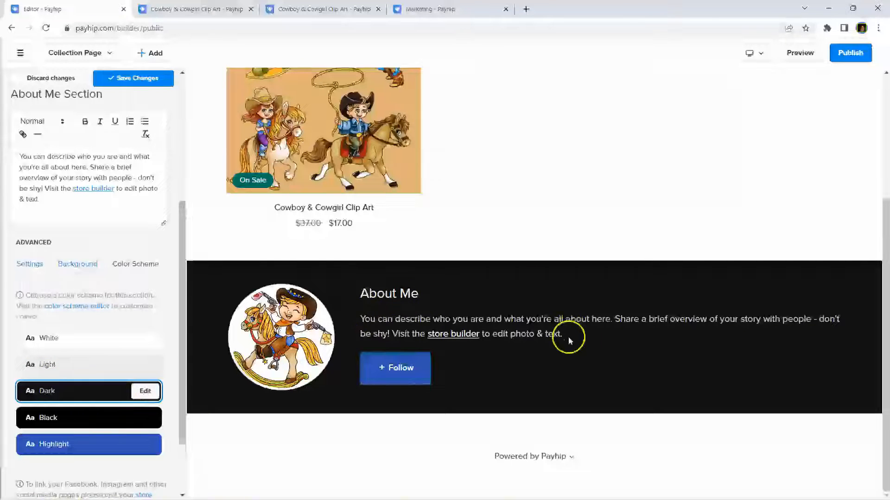
pyautogui.scroll(4, 499, 323)
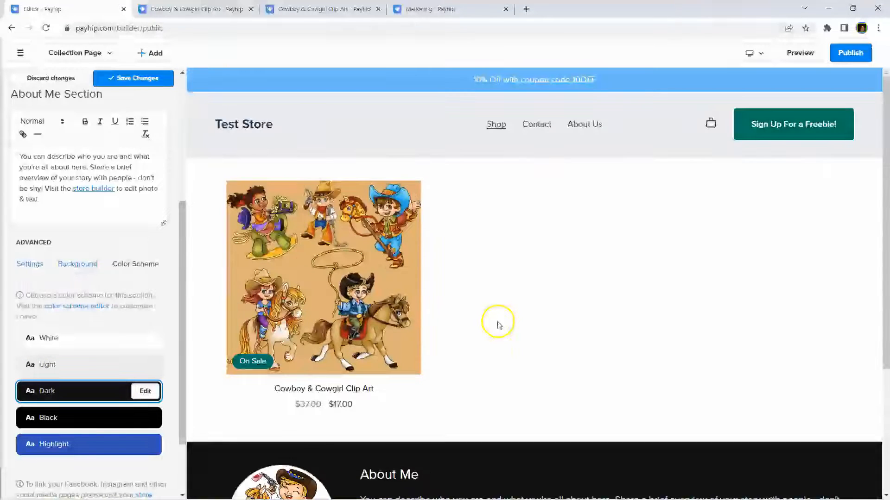
pyautogui.scroll(-4, 499, 325)
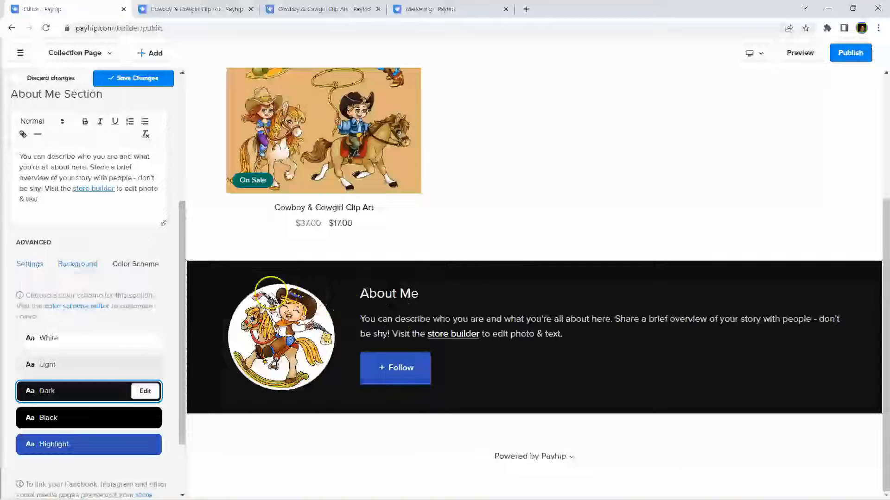
pyautogui.click(155, 88)
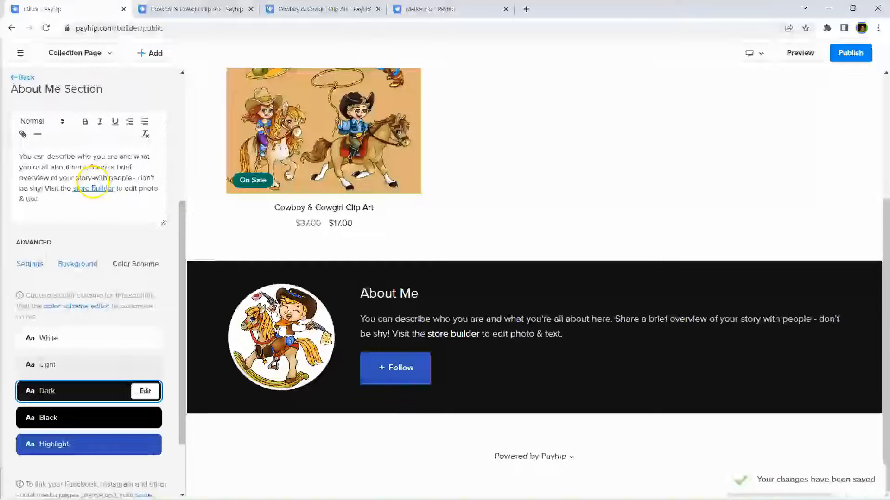
pyautogui.scroll(5, 89, 223)
pyautogui.scroll(-7, 89, 225)
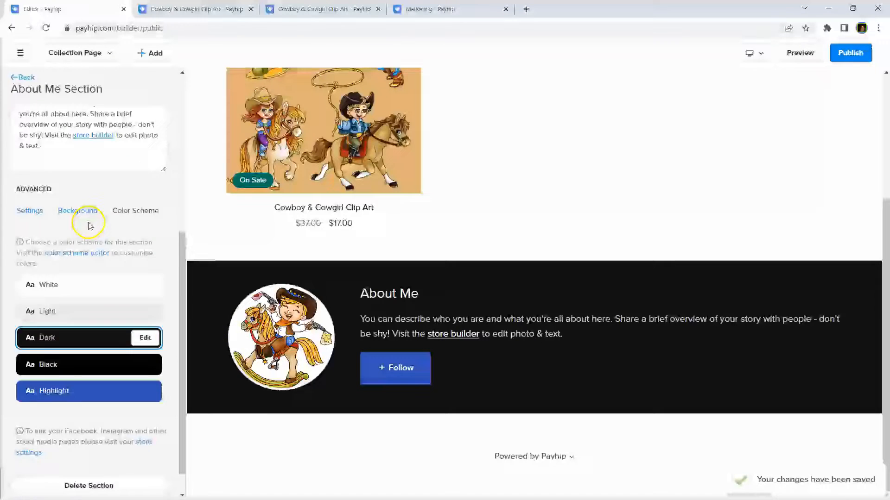
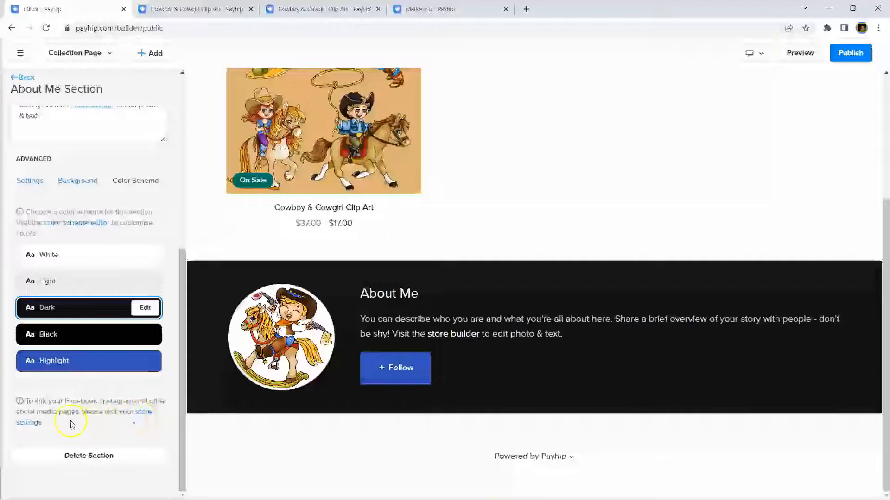
# Step: Open the store's Account settings from the About Me panel's store settings link
pyautogui.click(143, 412)
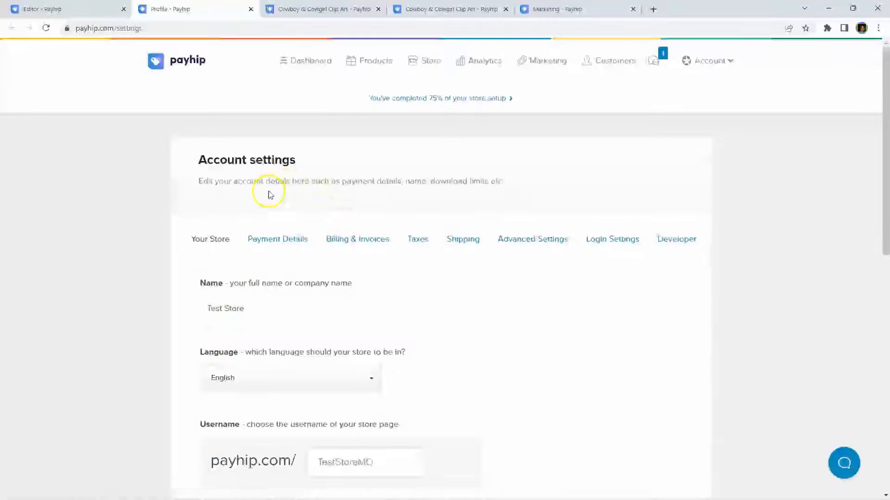
# Step: Review the store name, English language, username and Instagram fields on the Your Store tab
pyautogui.click(730, 64)
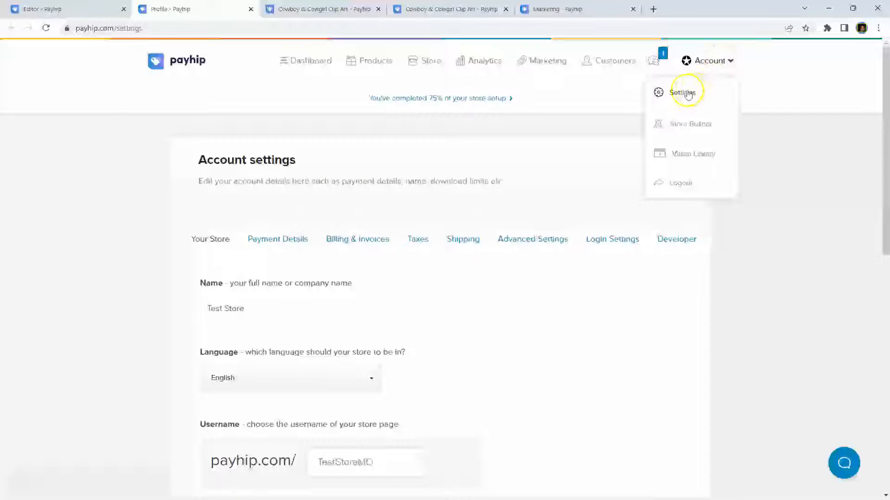
pyautogui.click(299, 160)
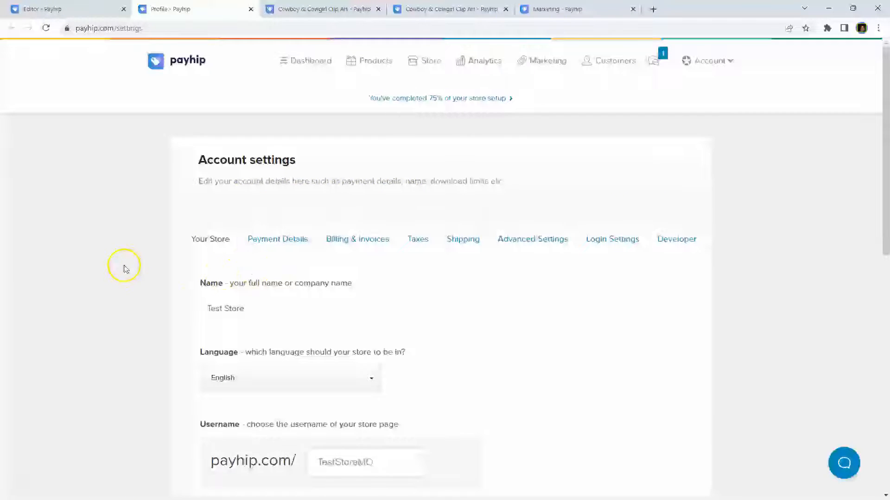
pyautogui.scroll(-1, 124, 264)
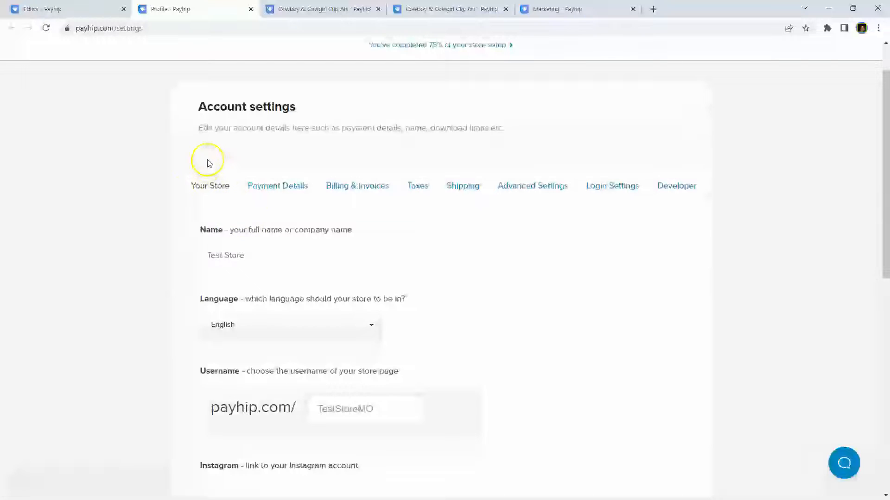
pyautogui.click(288, 246)
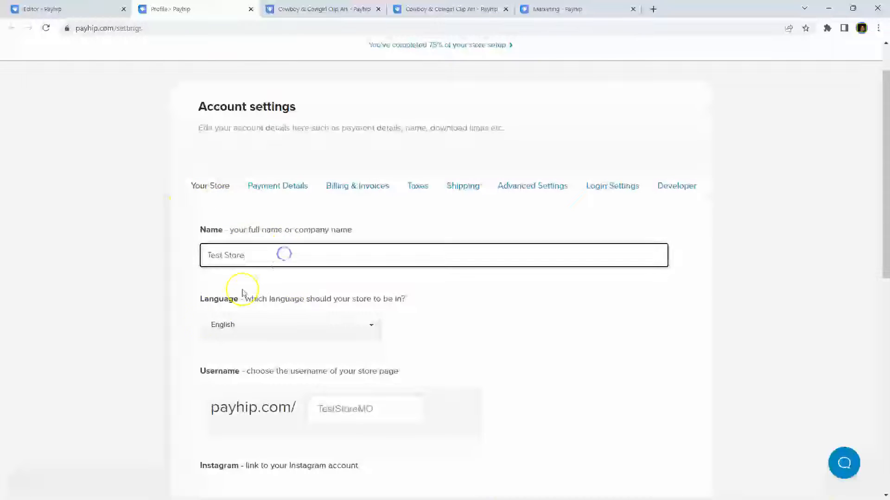
pyautogui.click(270, 329)
pyautogui.click(167, 323)
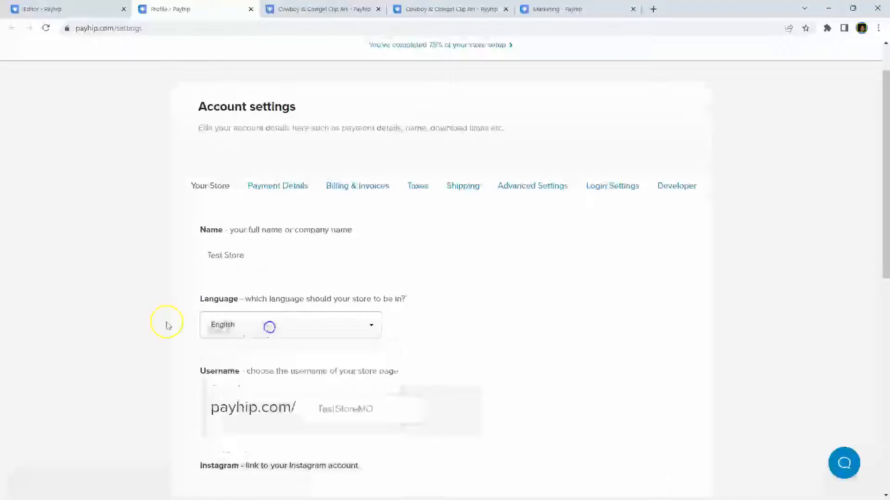
pyautogui.scroll(-5, 98, 299)
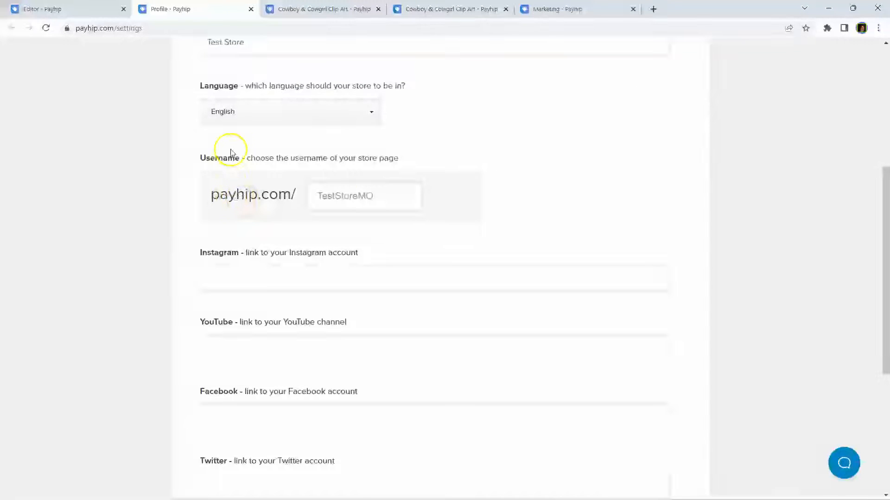
pyautogui.click(384, 198)
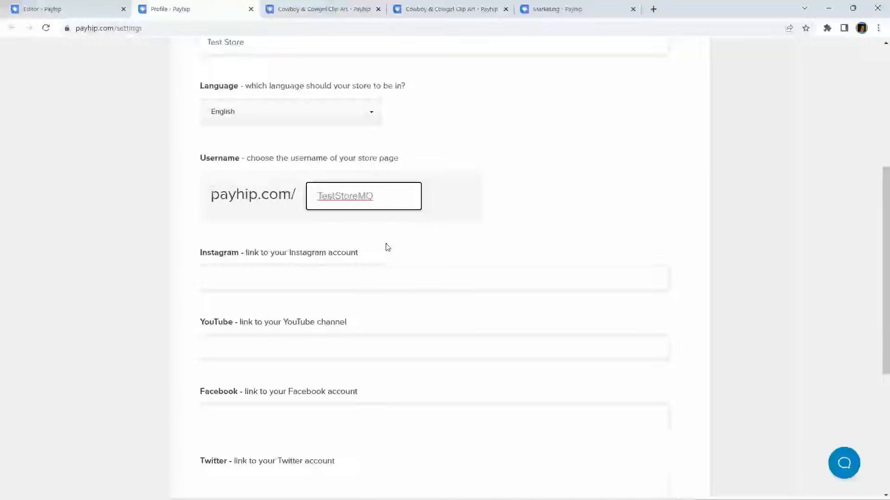
pyautogui.click(242, 277)
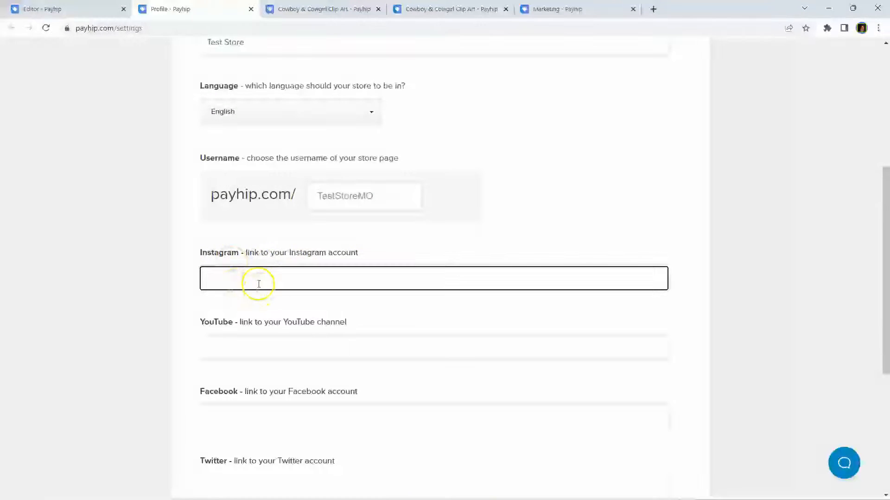
pyautogui.scroll(-5, 257, 283)
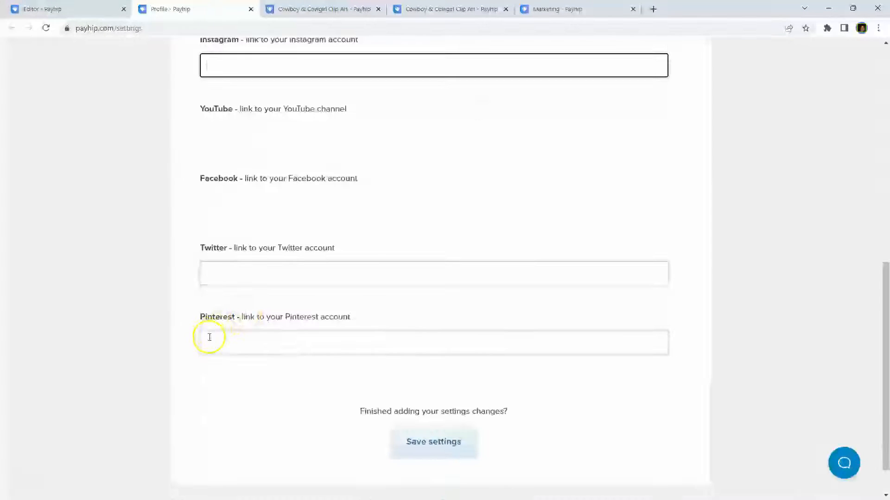
pyautogui.click(255, 132)
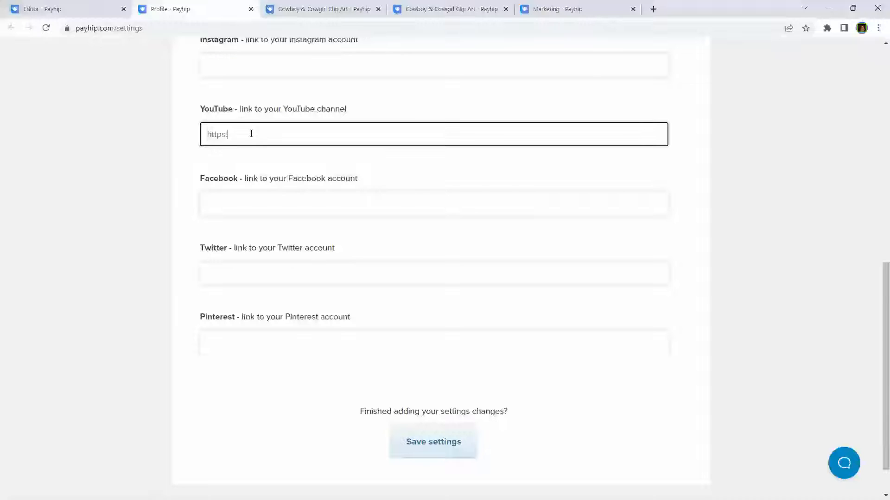
pyautogui.click(219, 204)
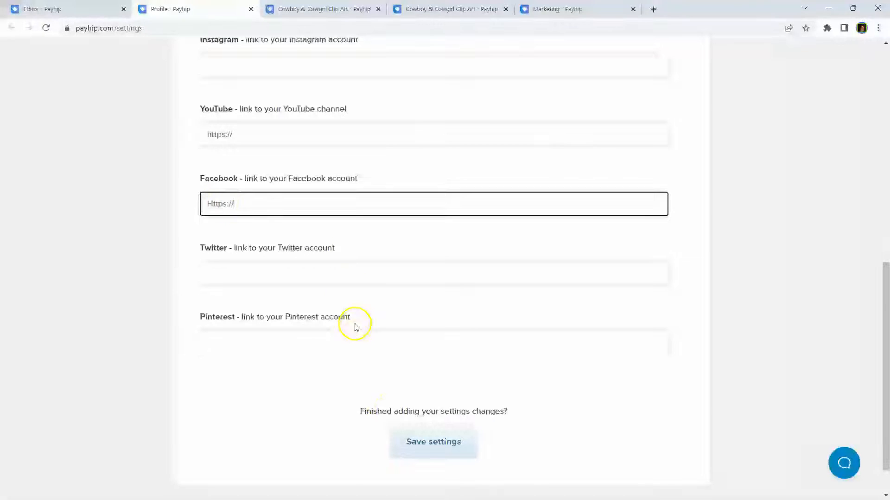
pyautogui.click(430, 447)
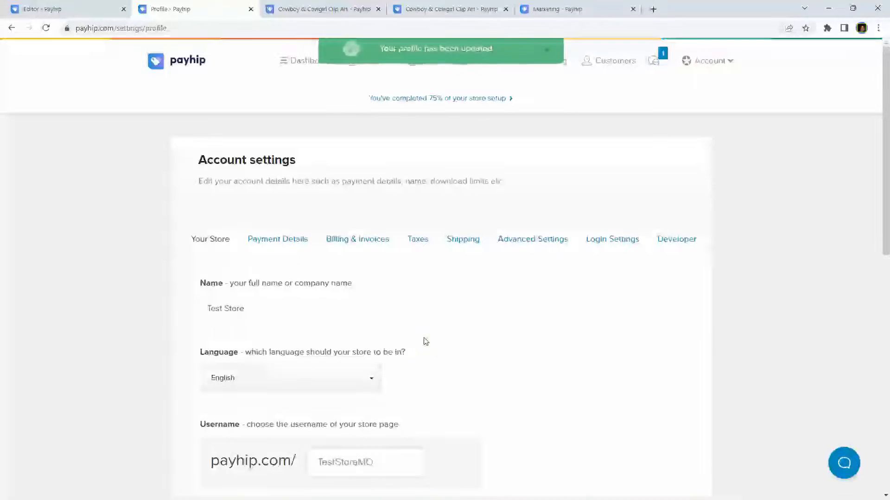
pyautogui.scroll(-5, 426, 341)
pyautogui.click(424, 337)
pyautogui.scroll(-3, 424, 338)
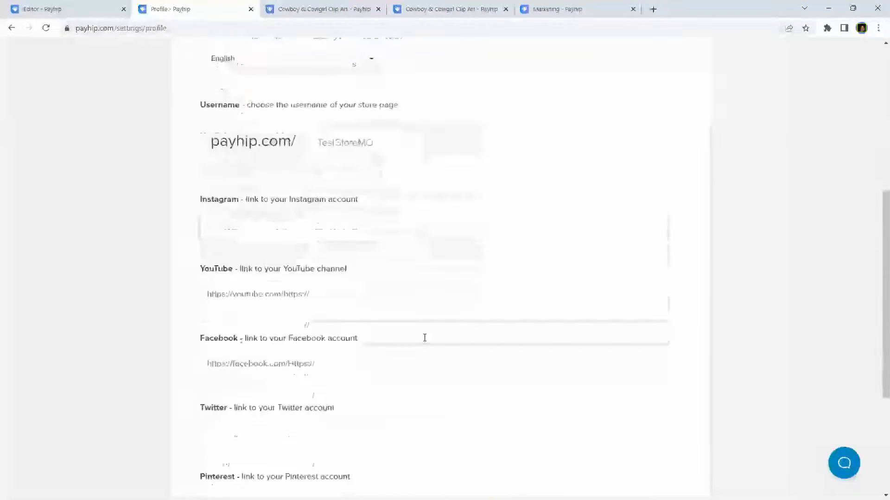
pyautogui.click(342, 357)
pyautogui.click(322, 363)
pyautogui.moveTo(288, 363); pyautogui.dragTo(371, 364)
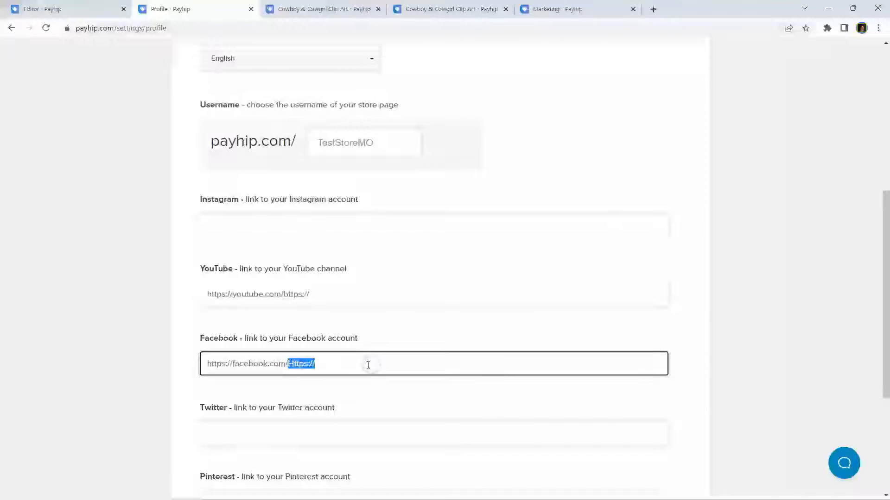
pyautogui.press('BackSpace')
pyautogui.click(301, 290)
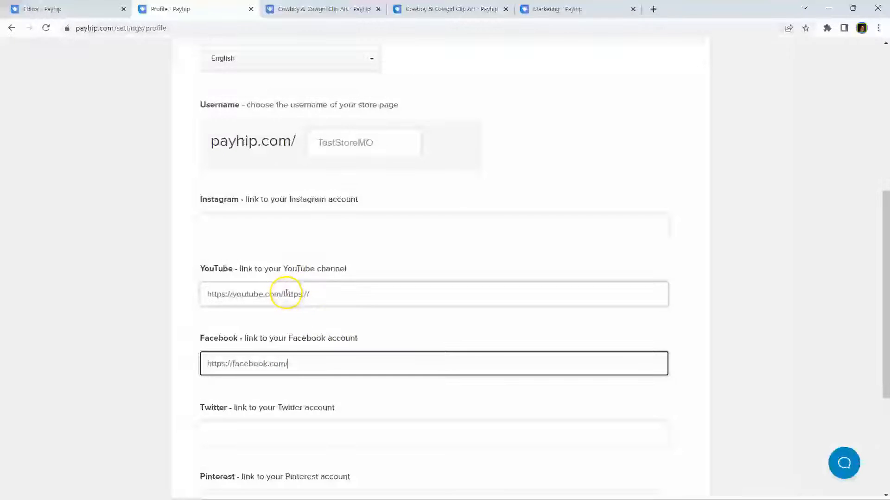
pyautogui.click(285, 294)
pyautogui.moveTo(285, 293); pyautogui.dragTo(366, 283)
pyautogui.press('BackSpace')
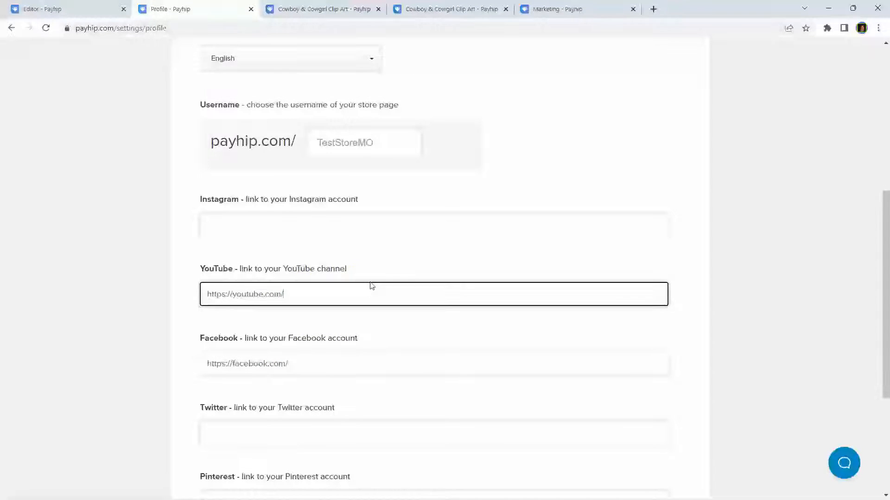
pyautogui.scroll(-5, 369, 284)
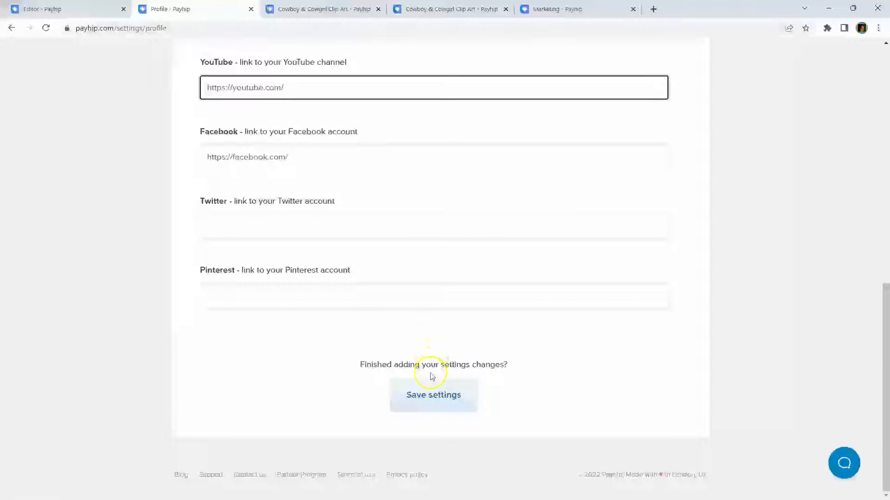
pyautogui.click(424, 397)
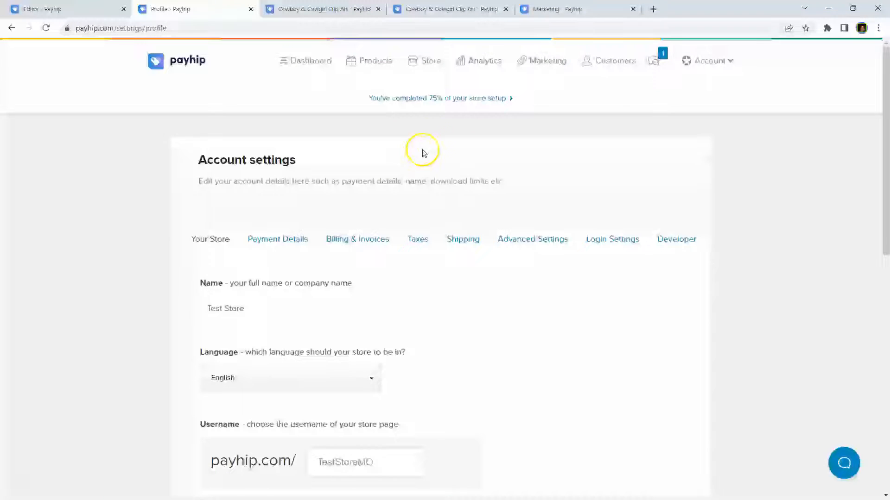
# Step: Check Payment Details: PayPal and Stripe unlinked, currency kept at USD, statement description
pyautogui.click(277, 240)
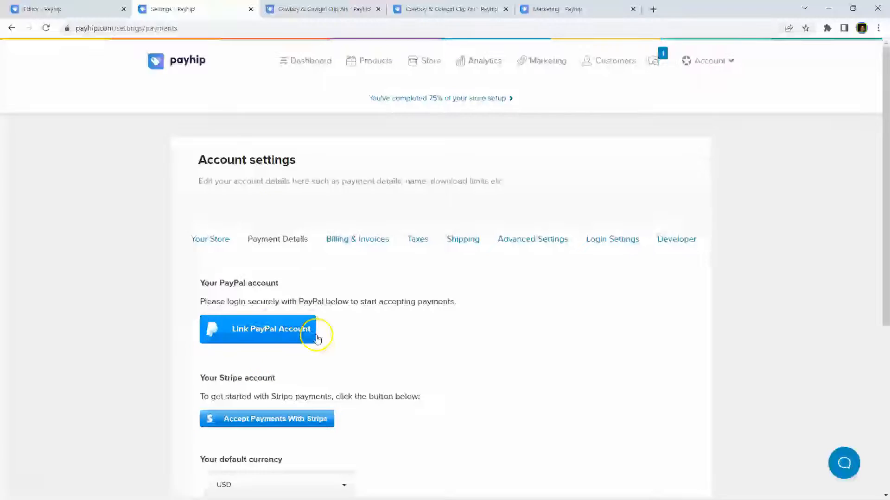
pyautogui.scroll(-2, 355, 409)
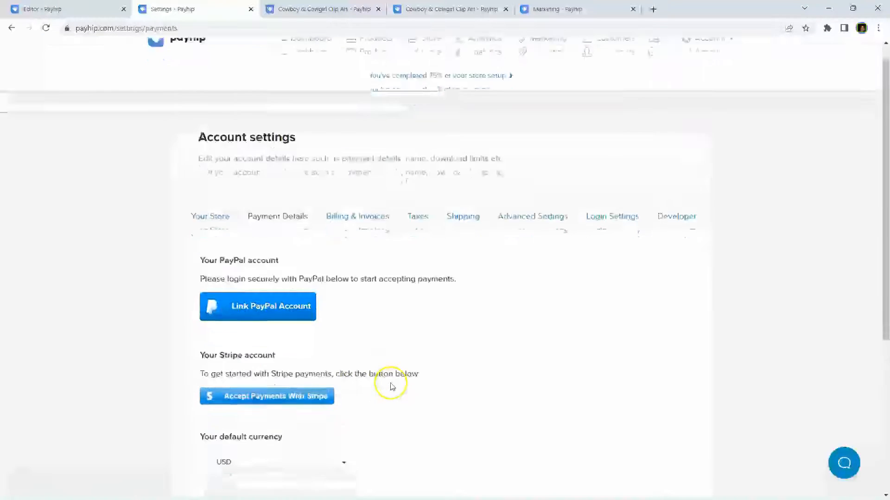
pyautogui.click(260, 378)
pyautogui.click(259, 375)
pyautogui.scroll(-2, 413, 335)
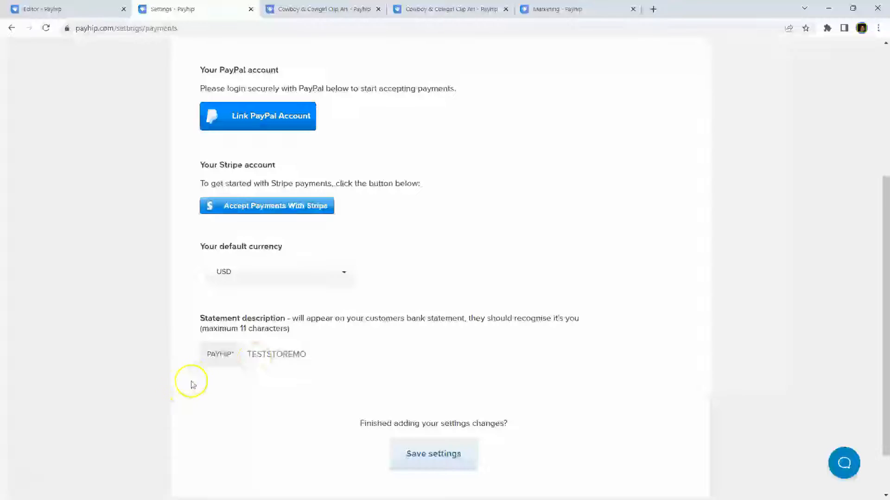
pyautogui.click(222, 364)
pyautogui.scroll(4, 322, 380)
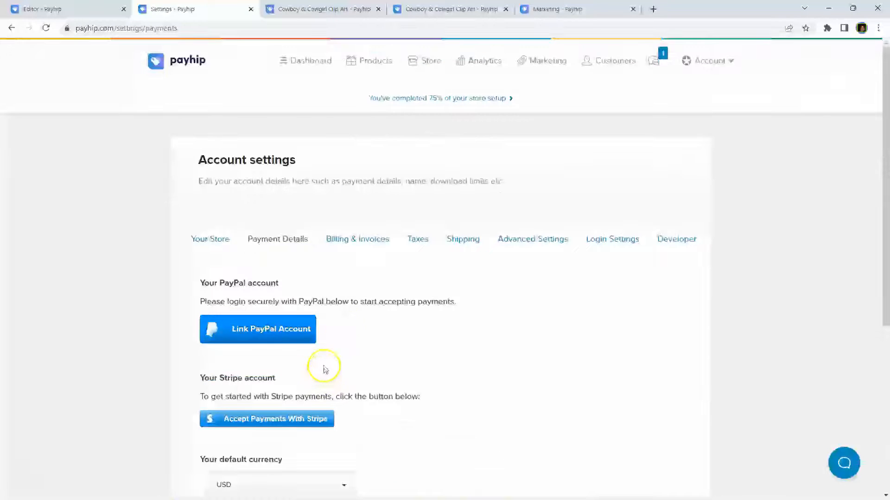
# Step: Check the Free Forever, Plus $29/mo and Pro $99/mo plans and the transaction-fee explanation
pyautogui.click(363, 236)
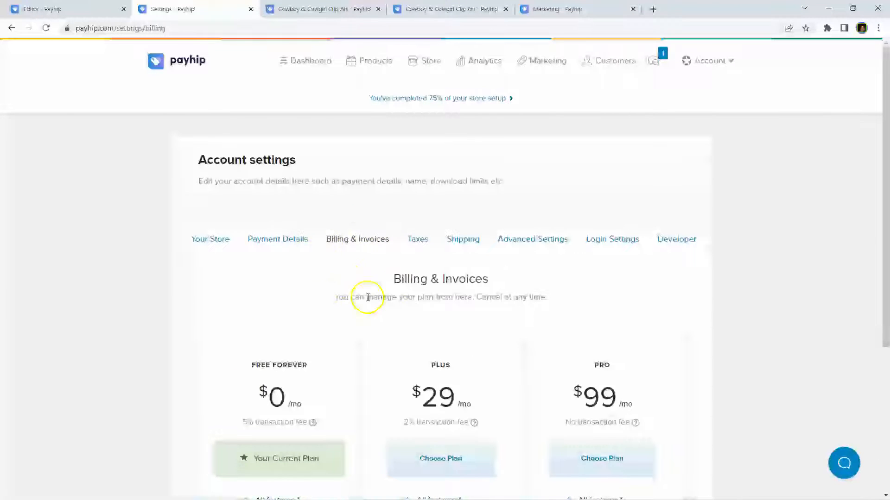
pyautogui.scroll(-2, 322, 300)
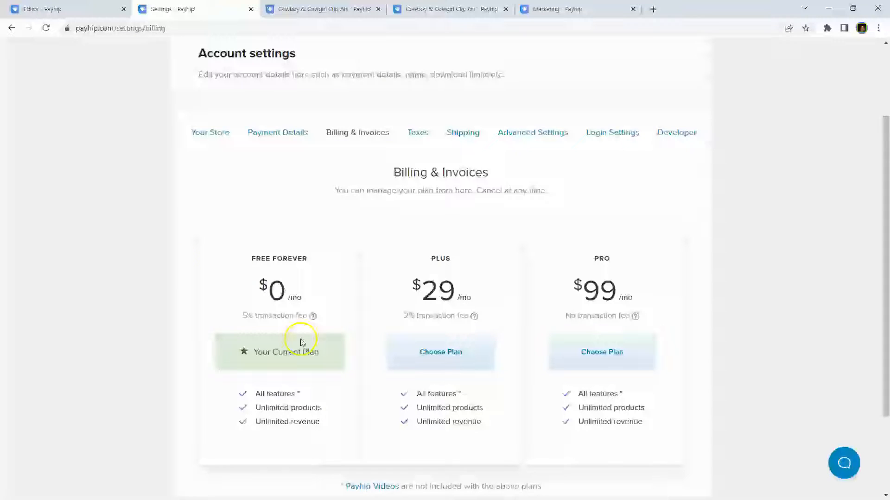
pyautogui.moveTo(261, 320); pyautogui.dragTo(264, 320)
pyautogui.moveTo(312, 319)
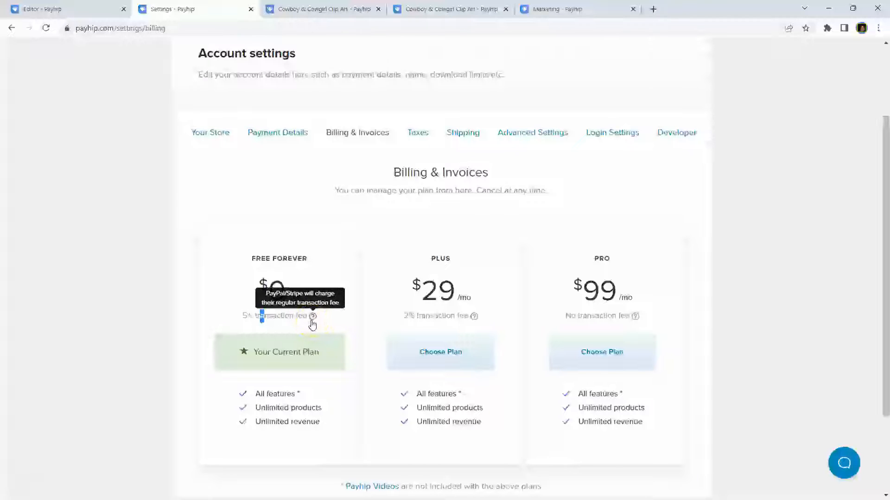
pyautogui.click(279, 332)
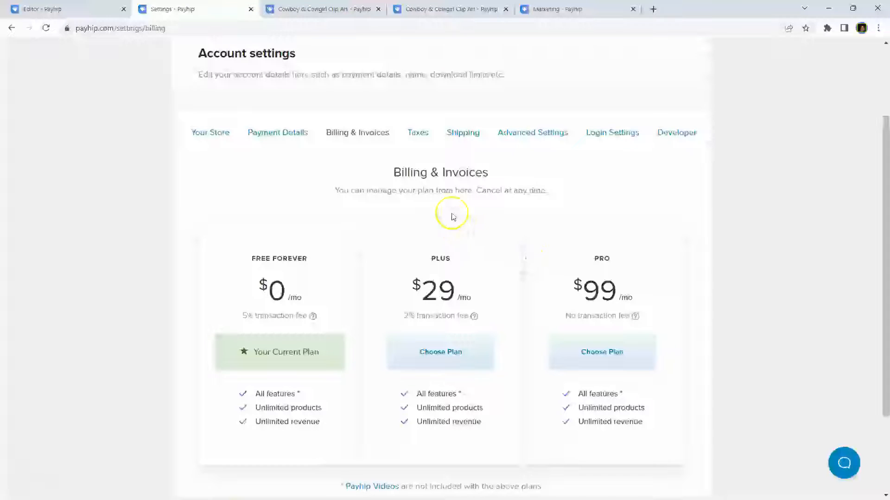
# Step: Read through the Taxes settings, including EU/UK VAT handling and Tax Rates
pyautogui.click(419, 133)
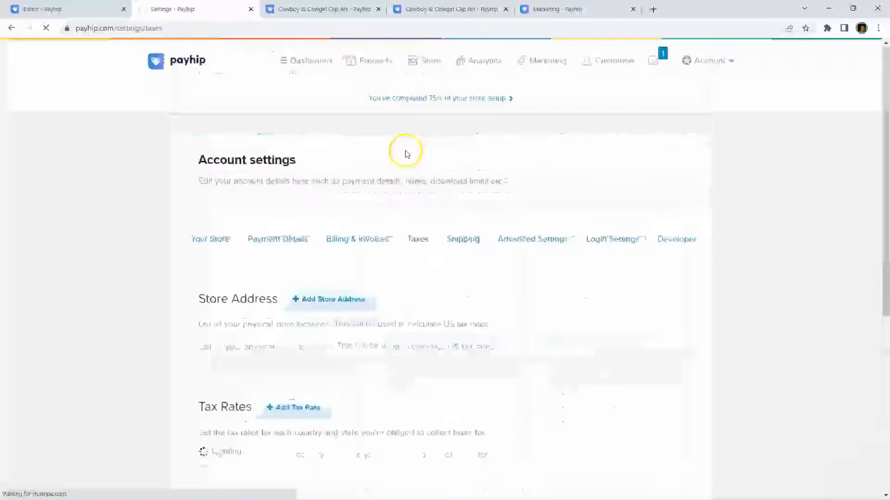
pyautogui.scroll(-3, 444, 273)
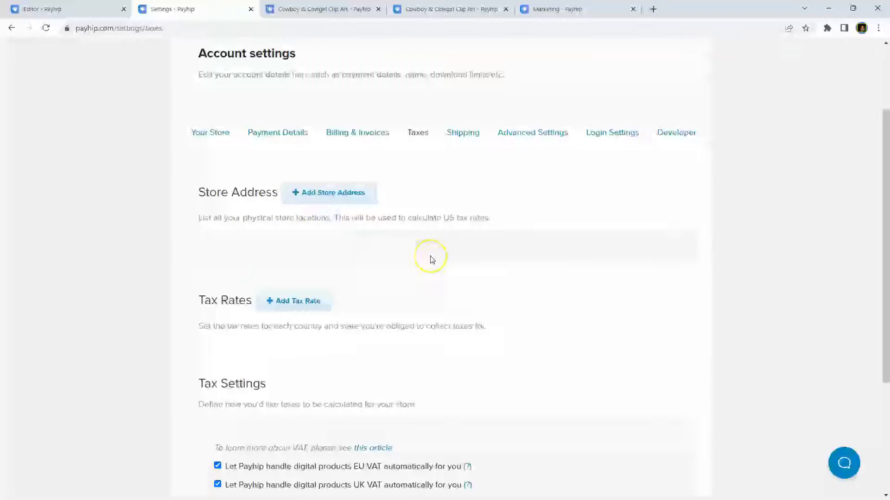
pyautogui.scroll(-3, 430, 259)
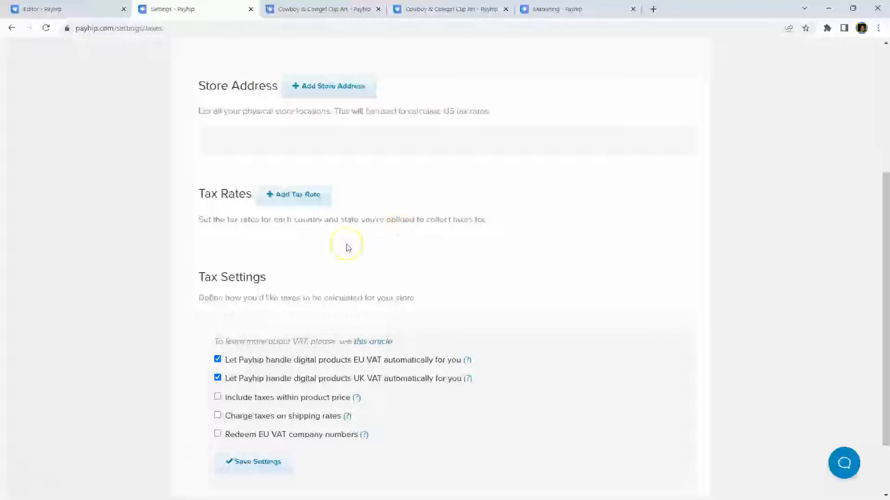
pyautogui.scroll(-1, 347, 248)
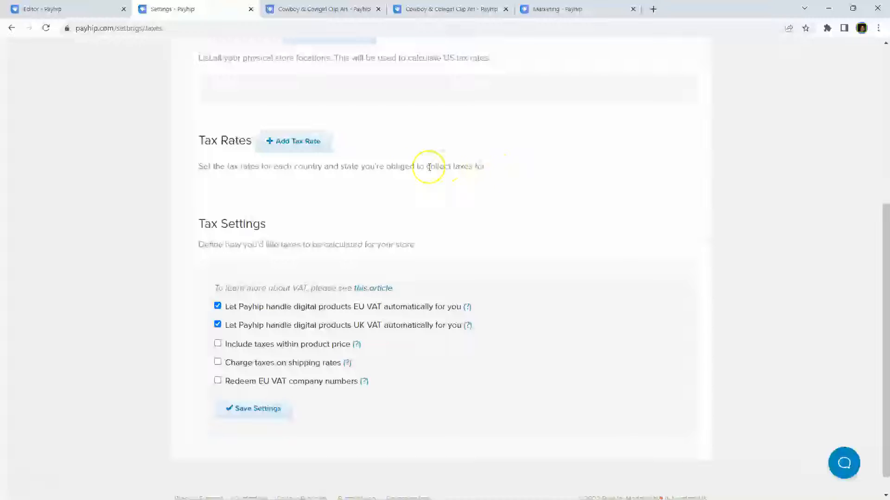
pyautogui.moveTo(199, 167); pyautogui.dragTo(498, 183)
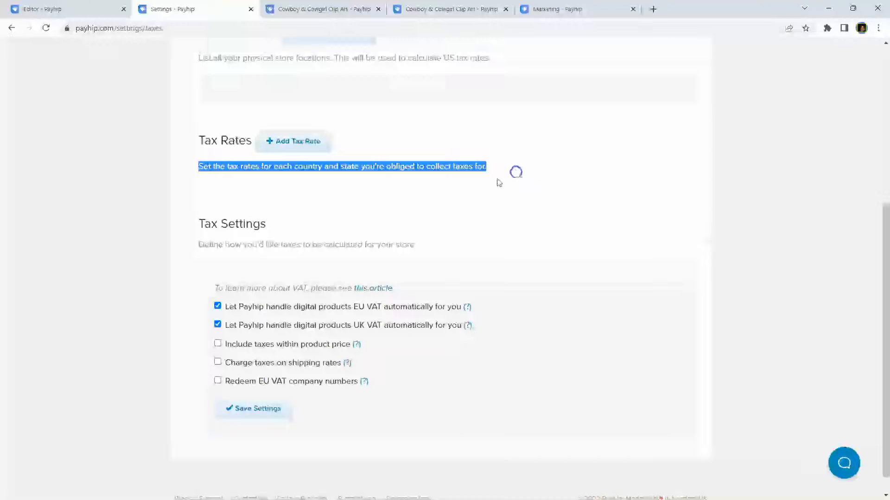
pyautogui.click(318, 189)
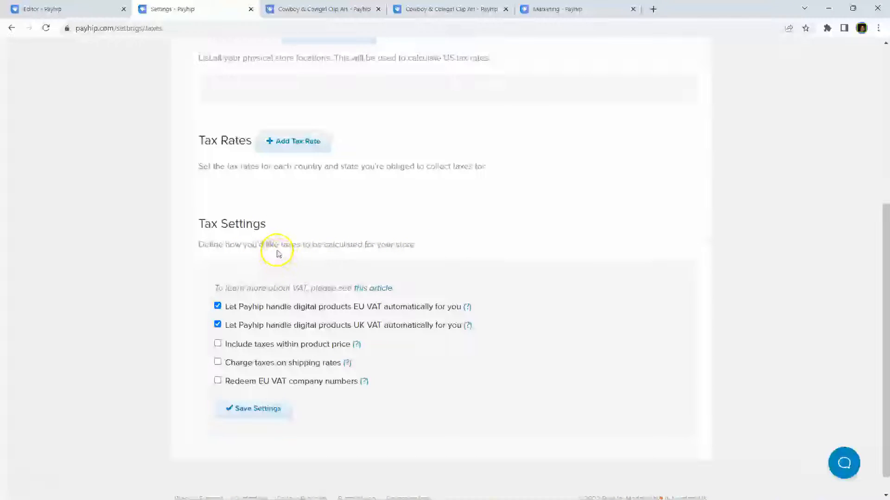
pyautogui.scroll(-1, 277, 252)
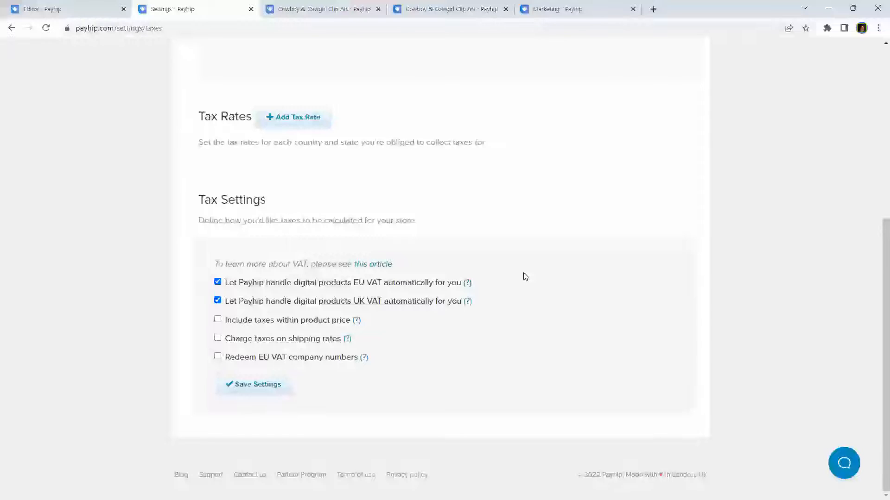
# Step: Enable Redeem EU VAT company numbers and save the tax settings
pyautogui.moveTo(358, 324)
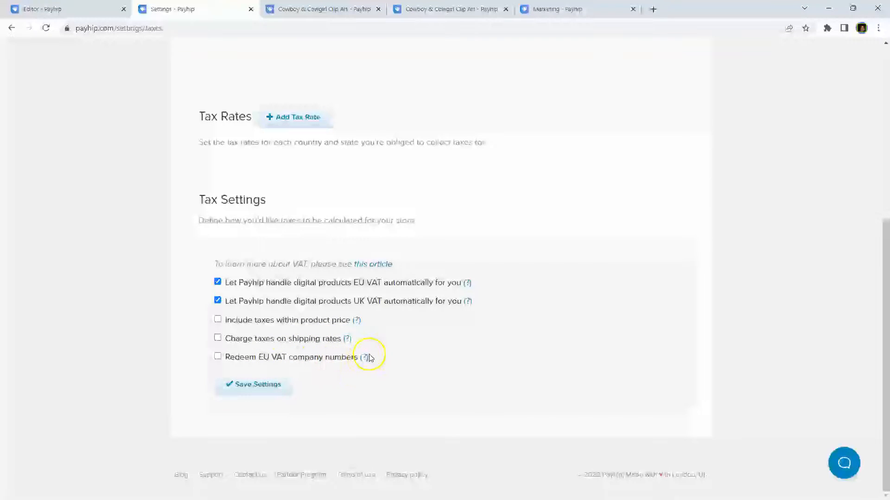
pyautogui.moveTo(364, 360)
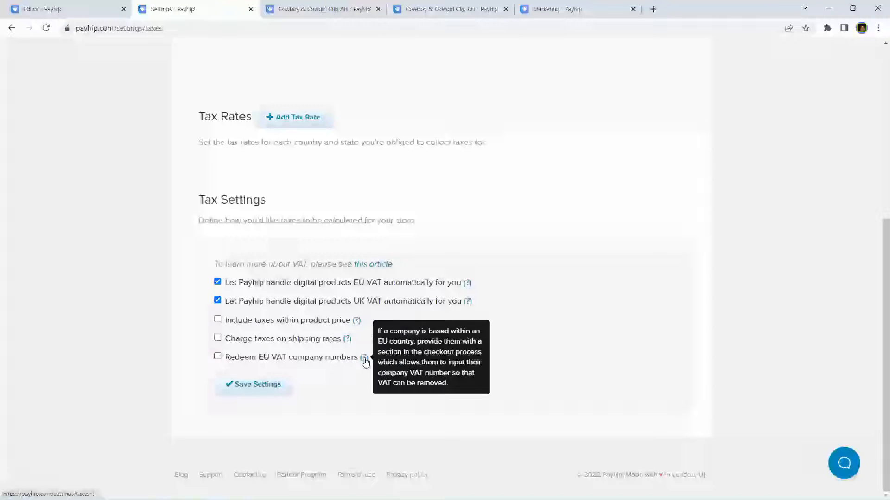
pyautogui.click(217, 357)
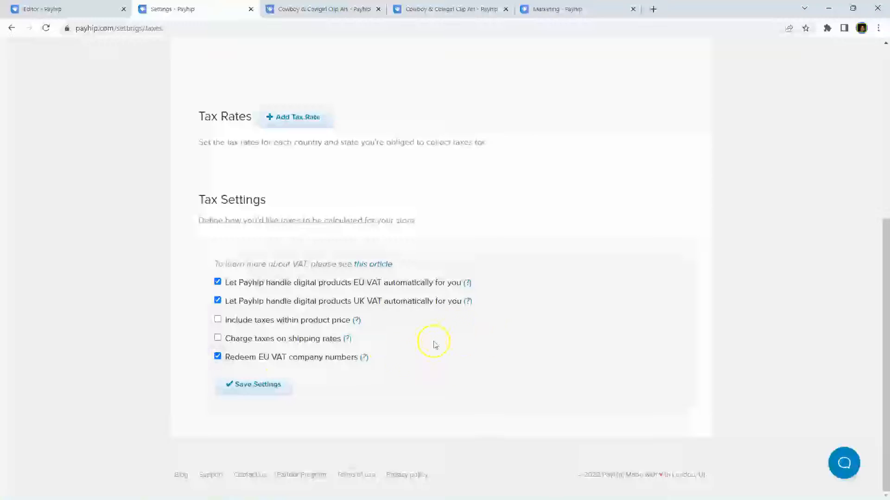
pyautogui.click(241, 396)
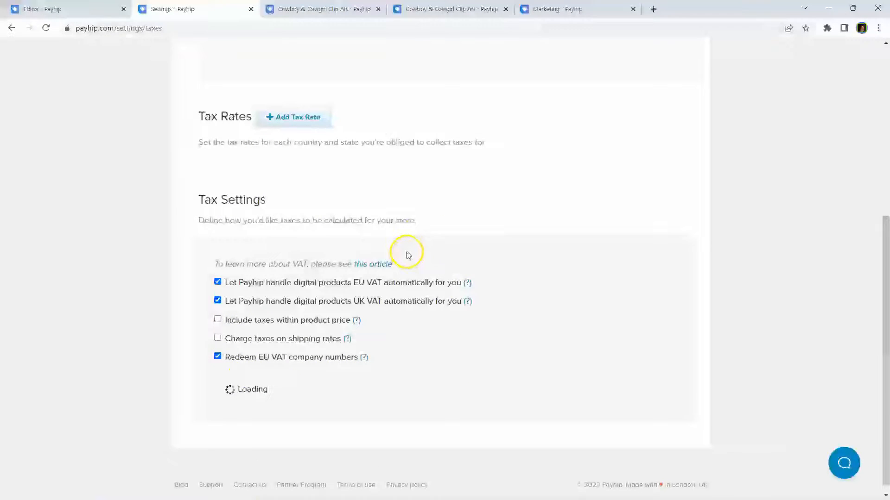
pyautogui.scroll(4, 387, 260)
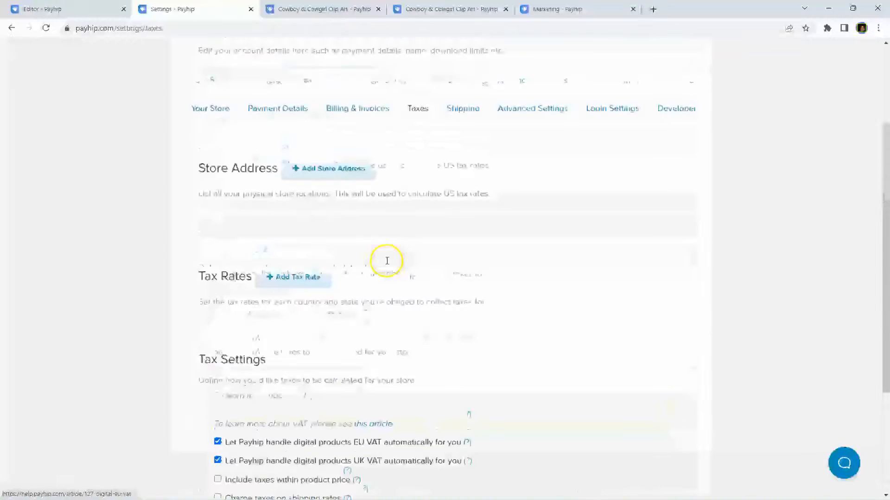
pyautogui.scroll(3, 387, 260)
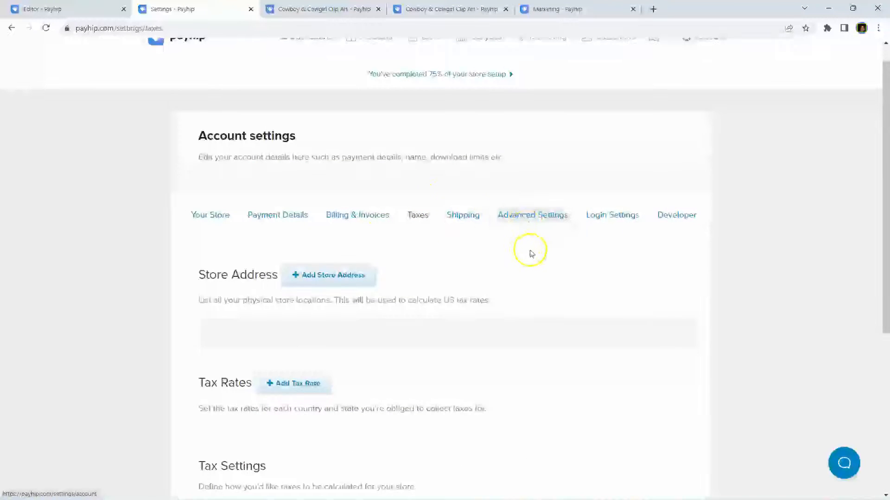
pyautogui.click(546, 218)
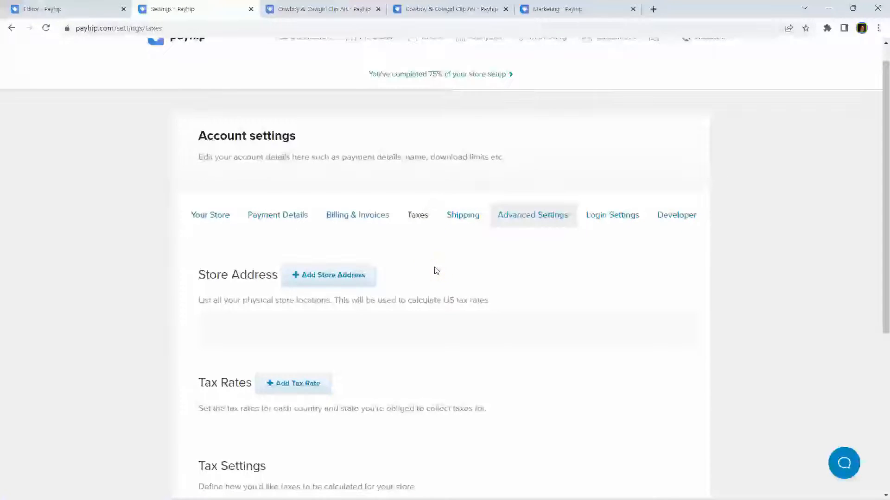
# Step: Change the per-file Download Limit in Advanced Settings from 100 to 5 attempts
pyautogui.click(529, 216)
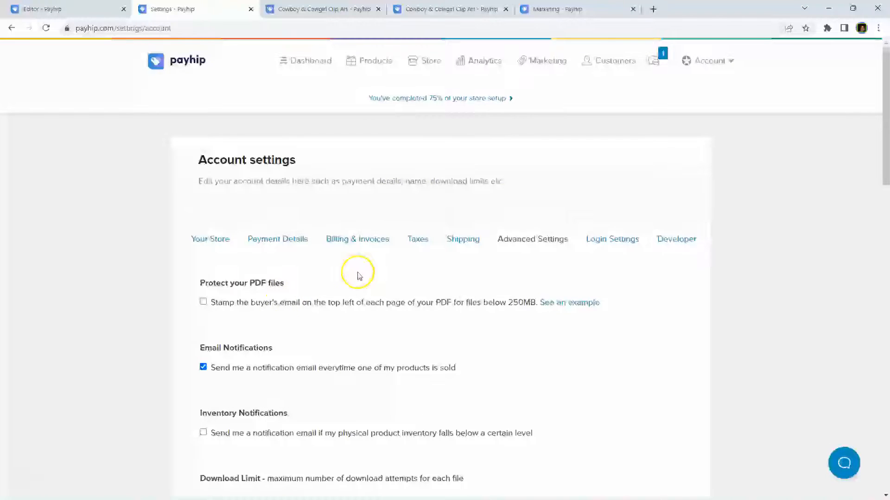
pyautogui.scroll(-3, 357, 273)
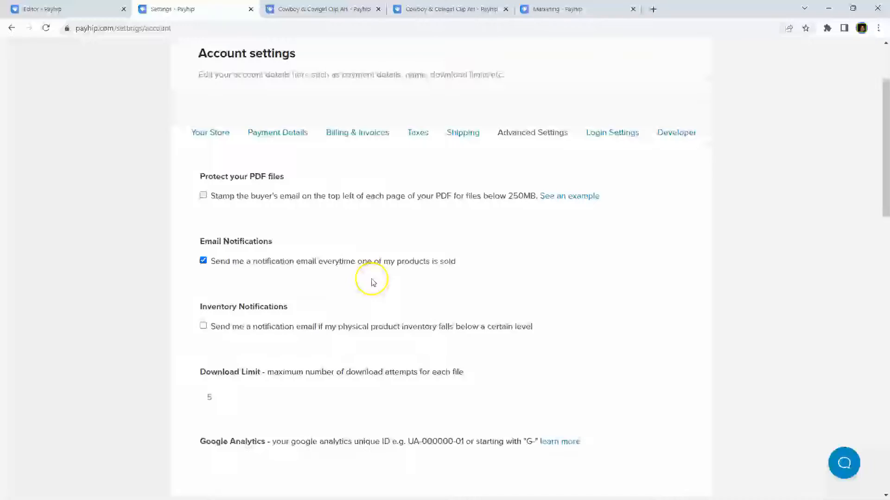
pyautogui.scroll(-1, 301, 278)
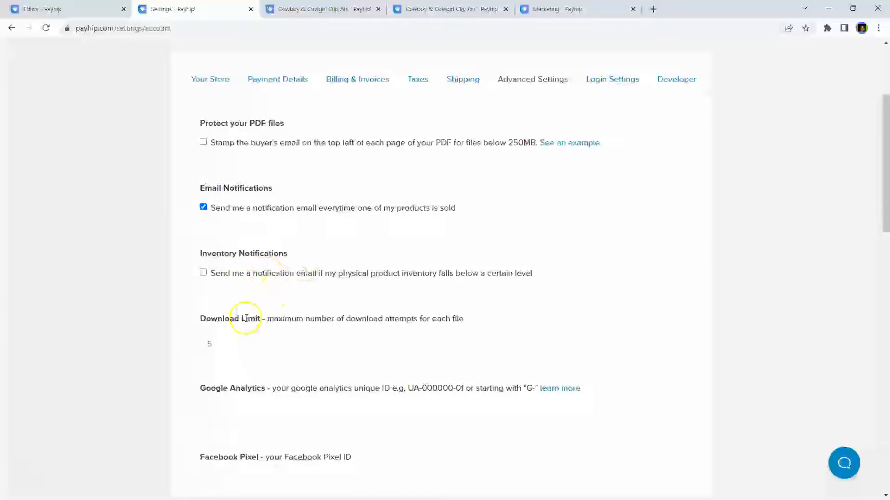
pyautogui.click(248, 345)
pyautogui.scroll(-3, 268, 341)
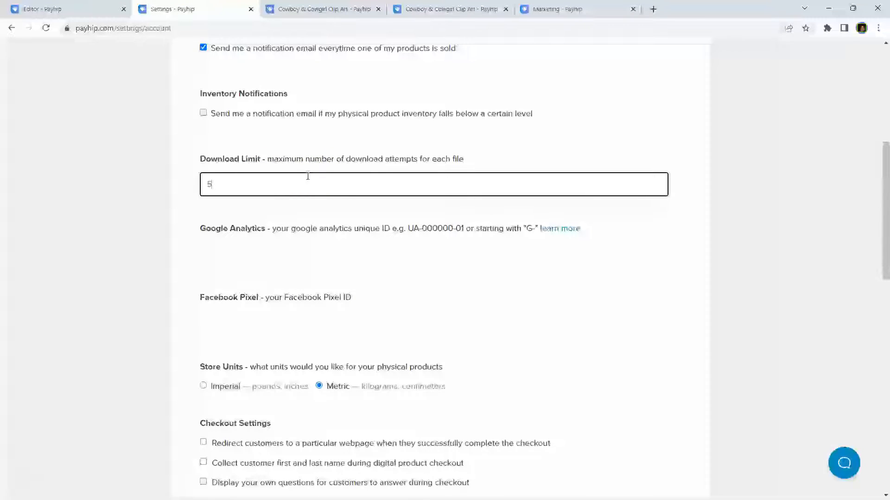
pyautogui.moveTo(223, 183); pyautogui.dragTo(166, 191)
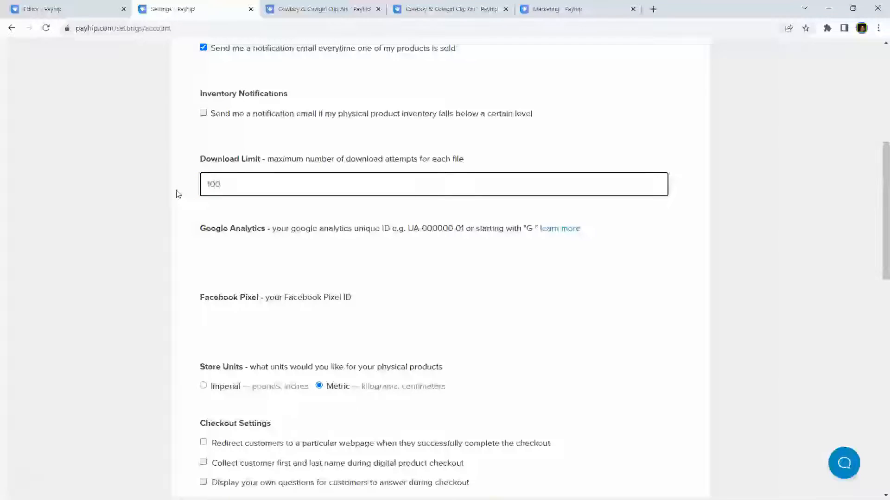
pyautogui.write('100')
pyautogui.click(270, 247)
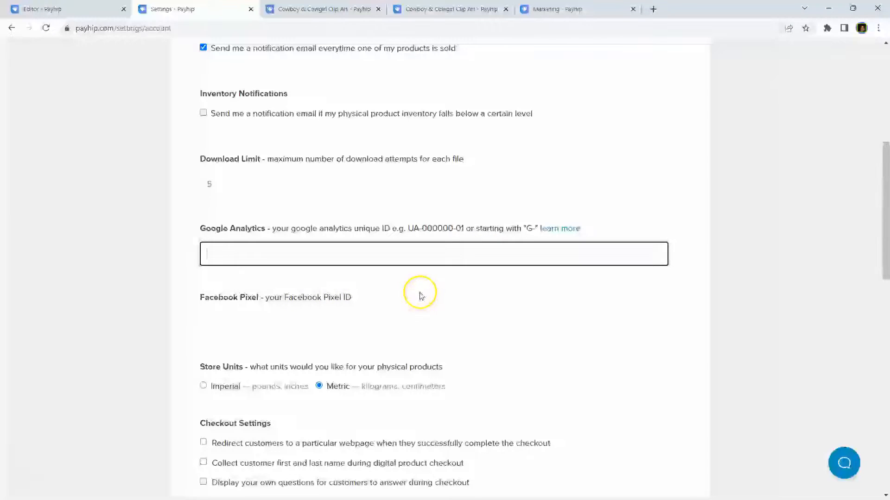
pyautogui.scroll(-1, 419, 295)
# Step: Set store units to Imperial and collect customers' first and last names, custom questions left off
pyautogui.click(339, 268)
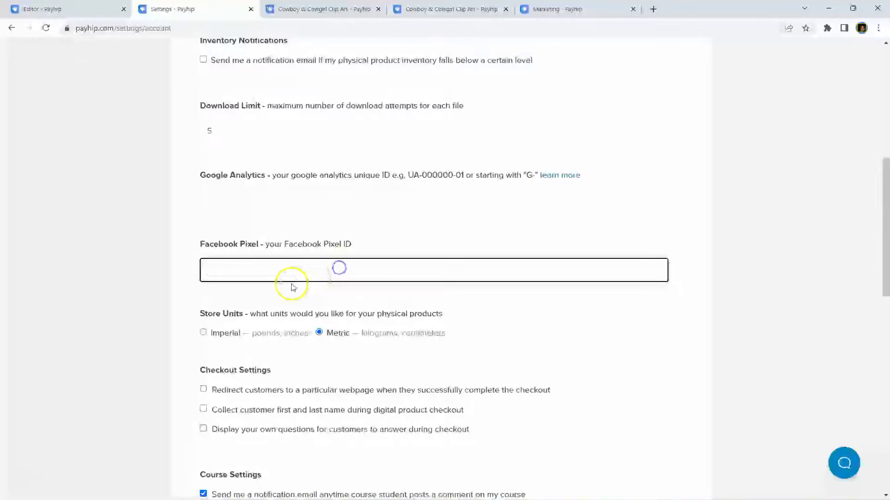
pyautogui.scroll(-3, 292, 287)
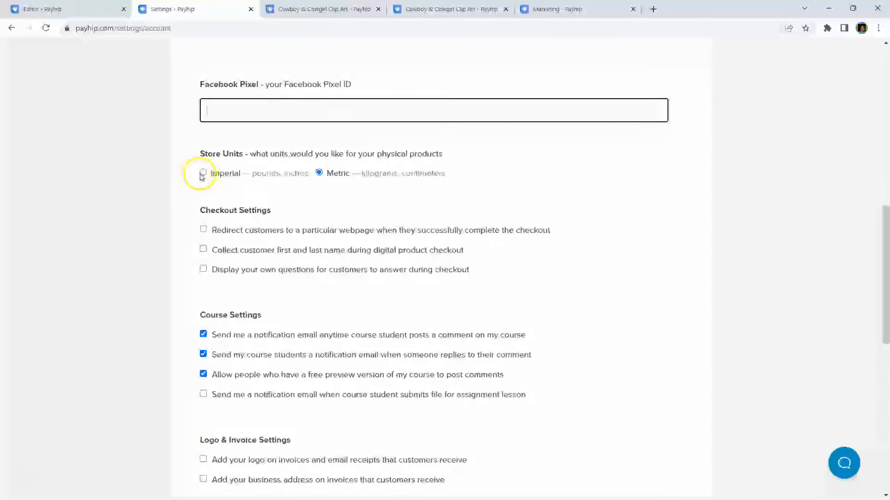
pyautogui.click(203, 174)
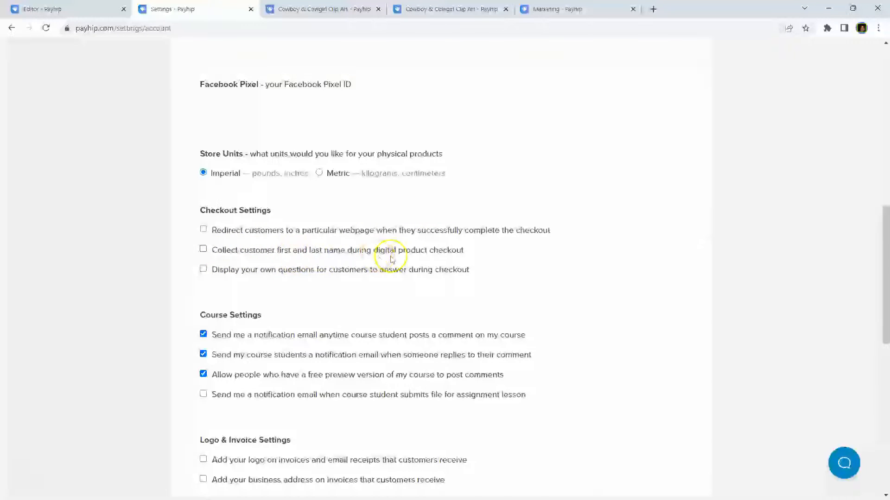
pyautogui.click(203, 250)
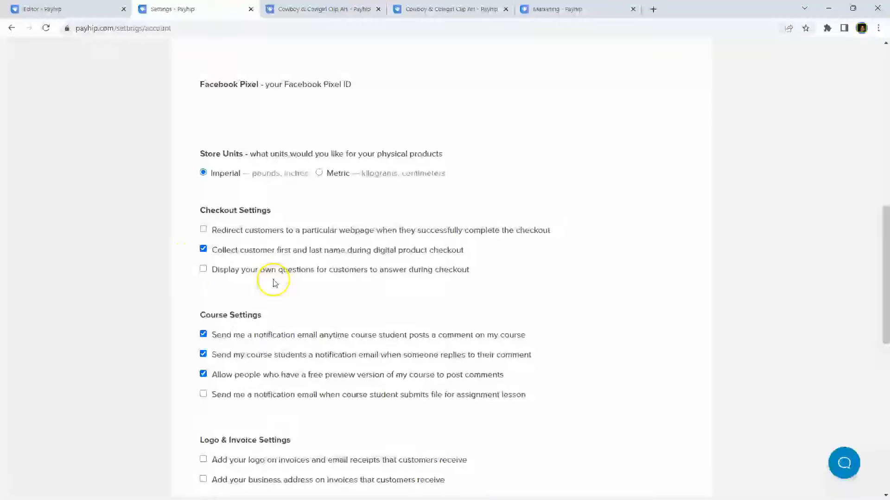
pyautogui.click(203, 270)
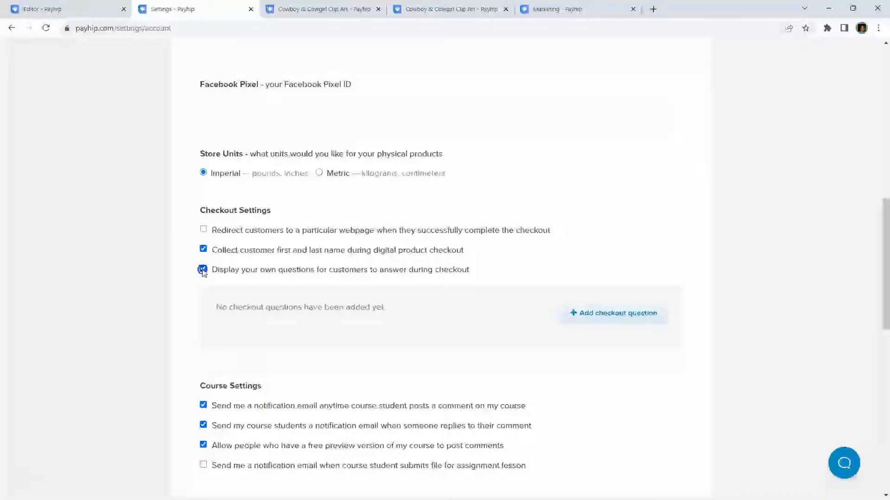
pyautogui.click(203, 270)
pyautogui.scroll(-3, 288, 292)
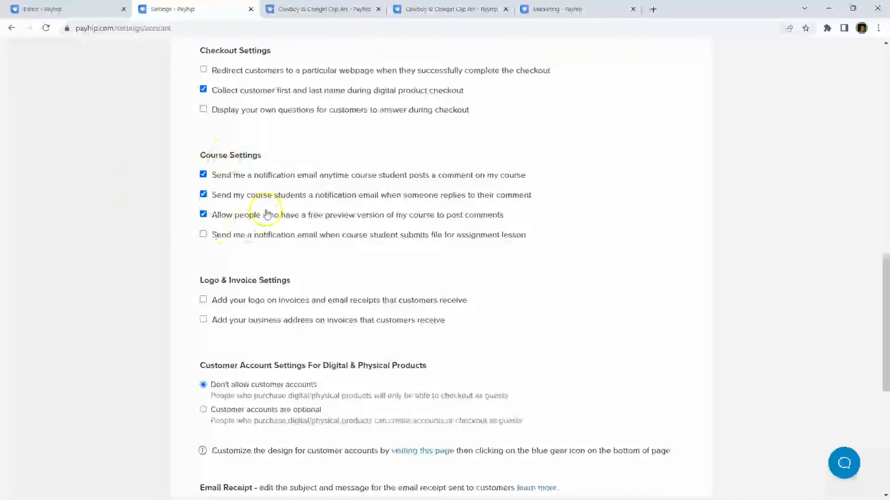
pyautogui.scroll(-2, 306, 237)
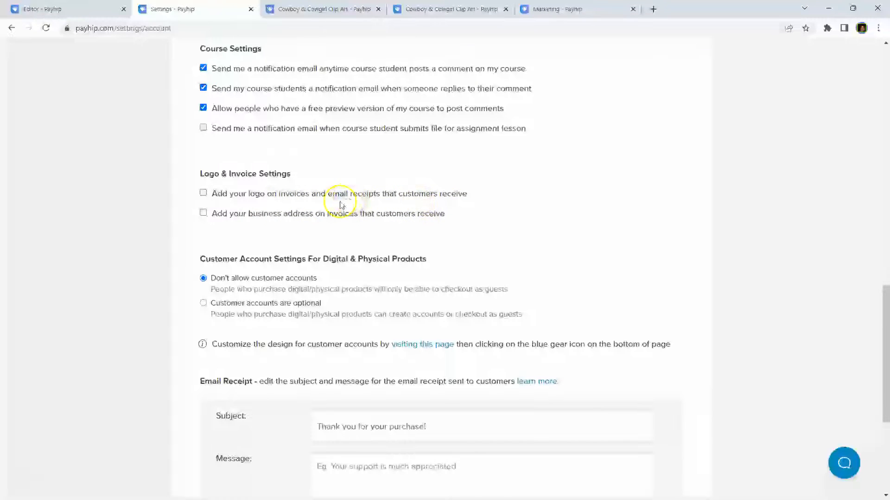
# Step: Leave the invoice logo off, make customer accounts optional, and save the advanced settings
pyautogui.click(203, 192)
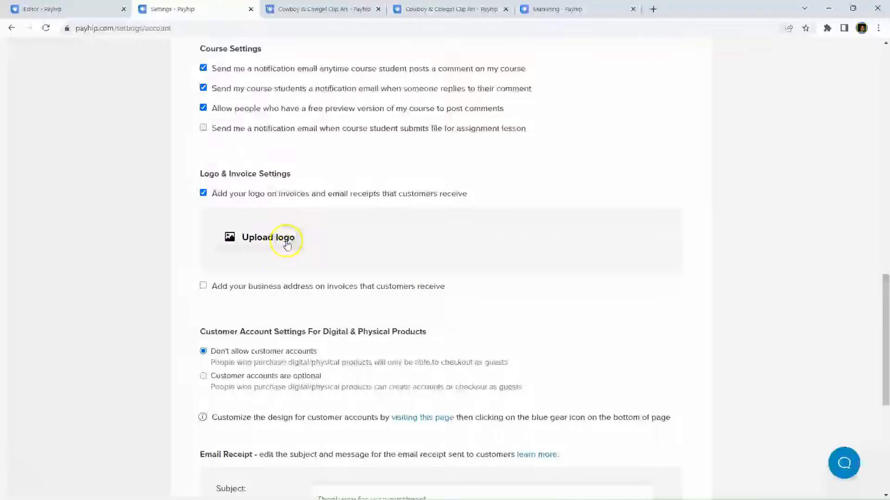
pyautogui.click(203, 193)
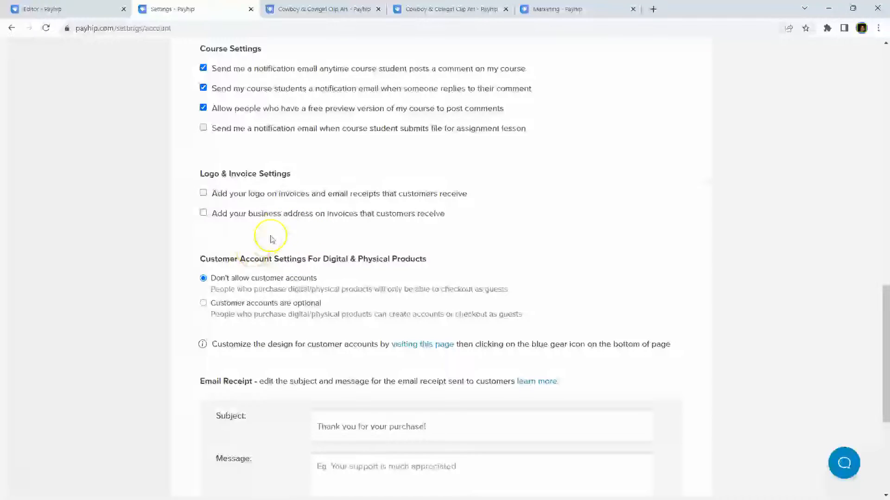
pyautogui.scroll(-1, 277, 233)
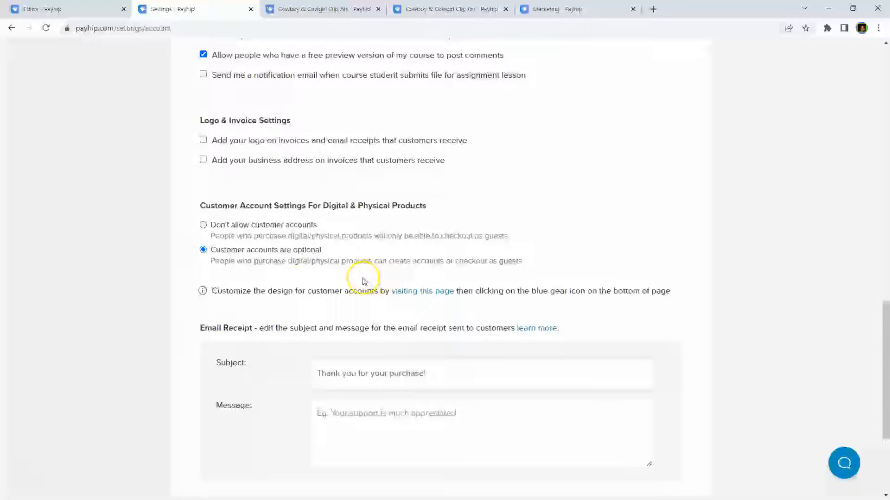
pyautogui.scroll(-2, 294, 272)
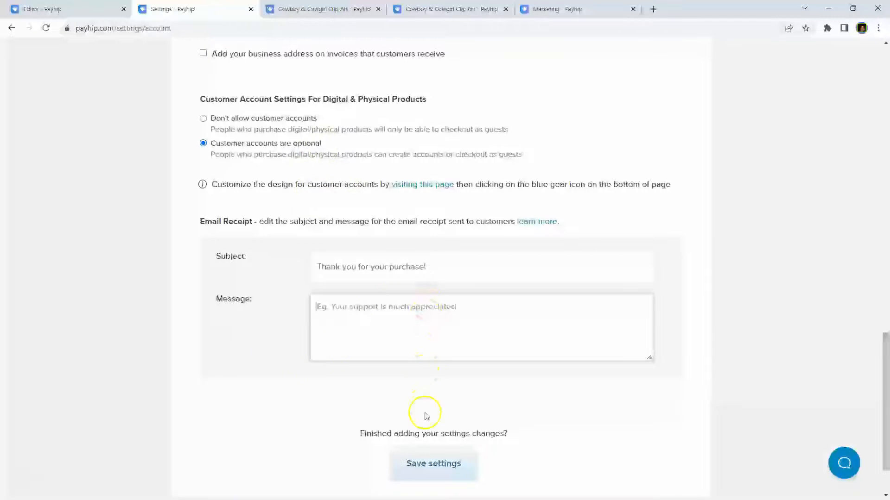
pyautogui.click(427, 466)
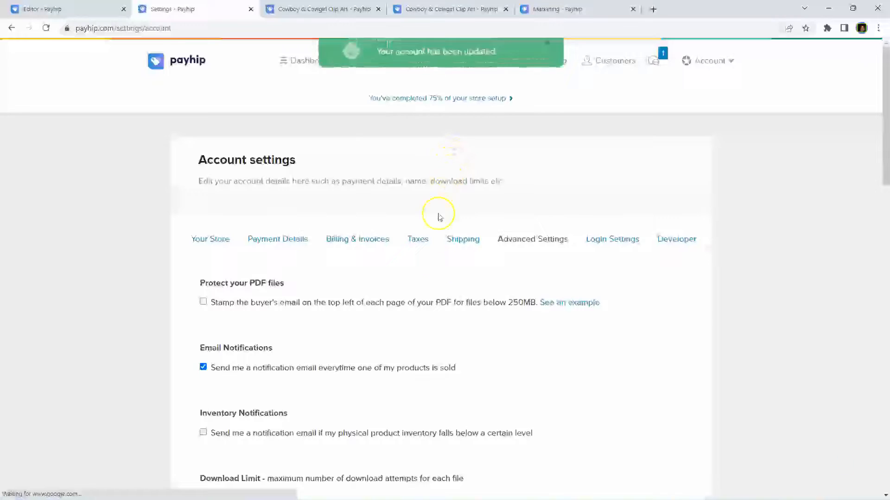
pyautogui.scroll(-10, 439, 218)
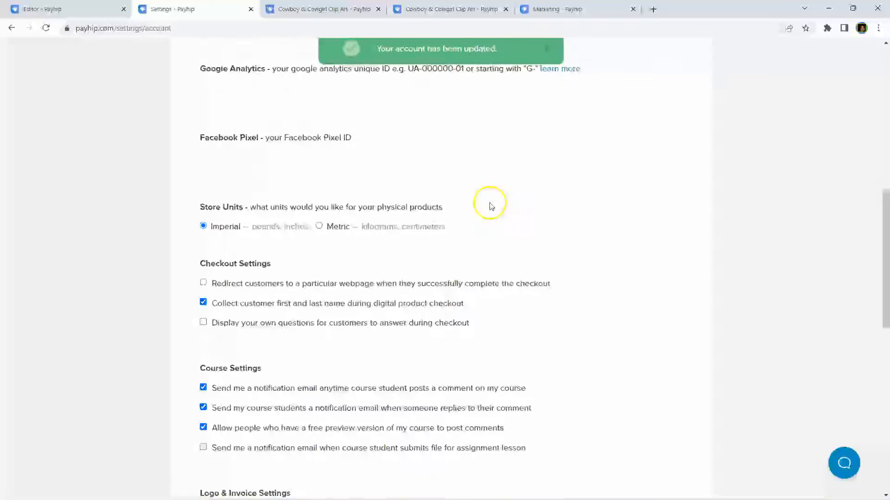
pyautogui.scroll(-9, 482, 217)
pyautogui.click(423, 241)
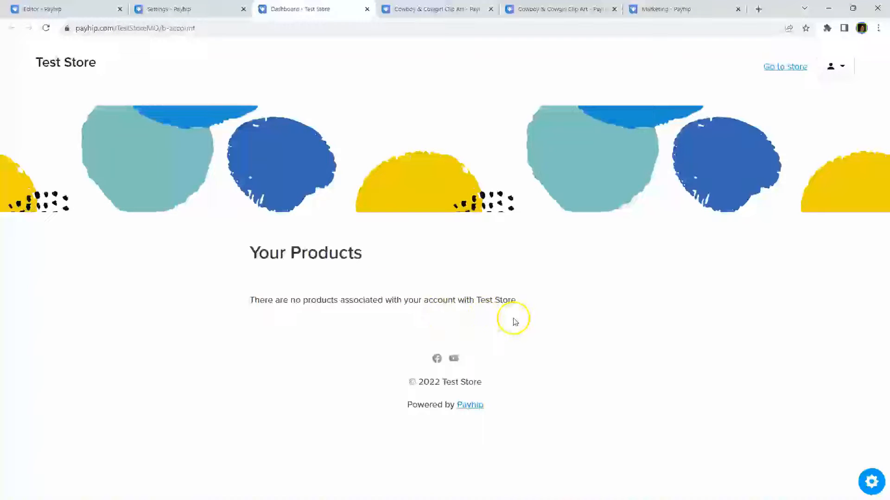
pyautogui.click(366, 10)
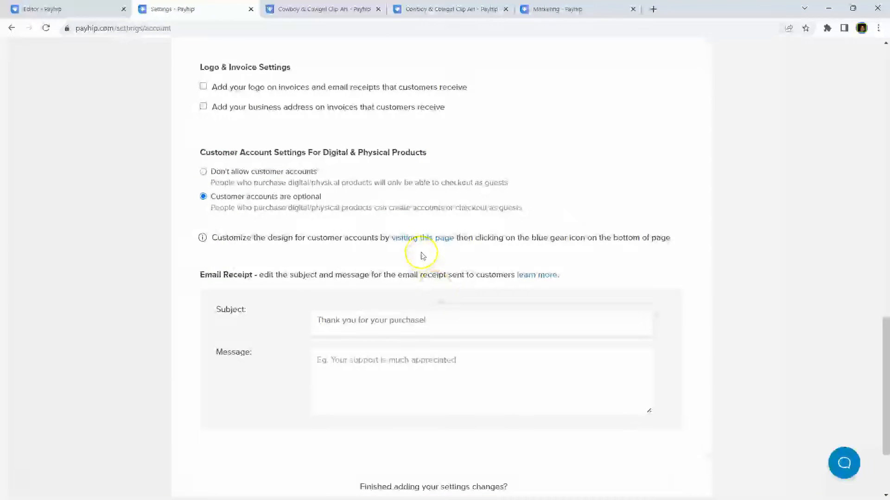
pyautogui.scroll(18, 421, 256)
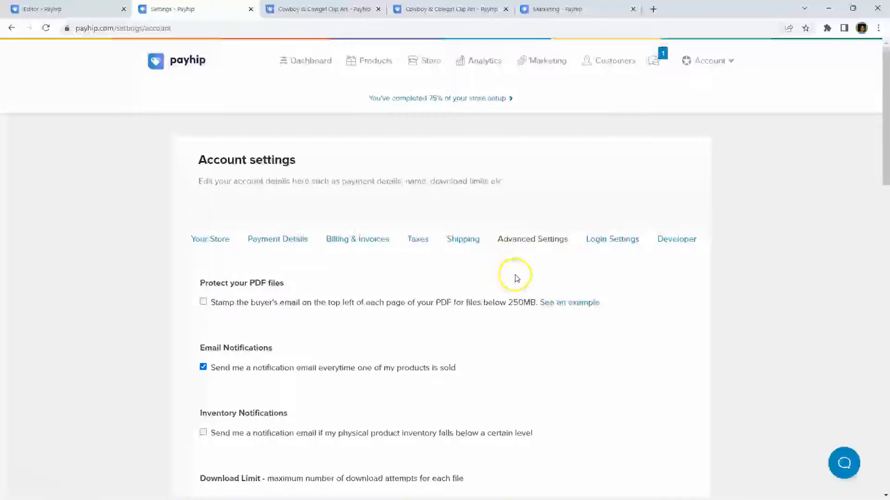
pyautogui.click(616, 236)
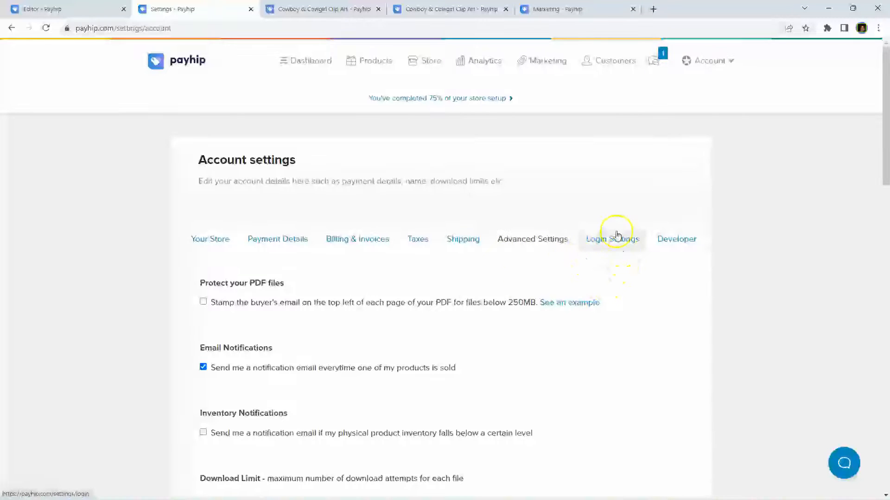
# Step: Check the Developer and Your Store tabs, then view the Cowboy & Cowgirl Clip Art product listing
pyautogui.click(669, 245)
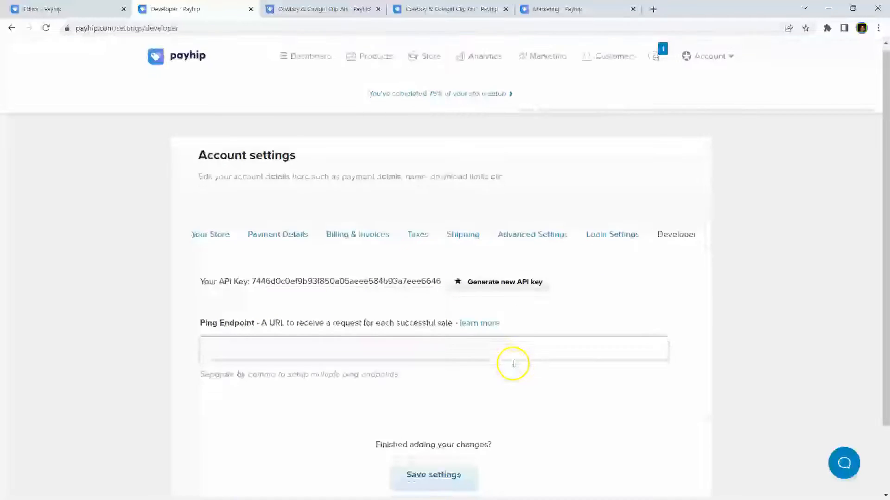
pyautogui.scroll(-2, 513, 364)
pyautogui.scroll(2, 588, 373)
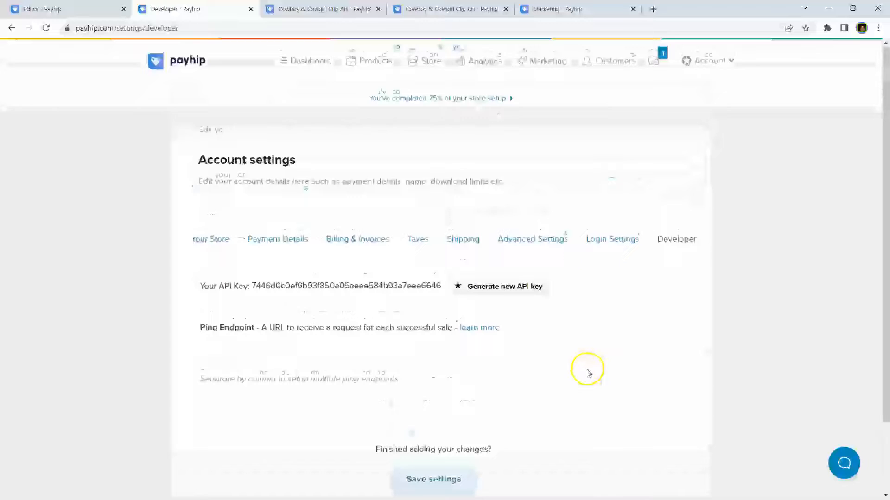
pyautogui.click(194, 239)
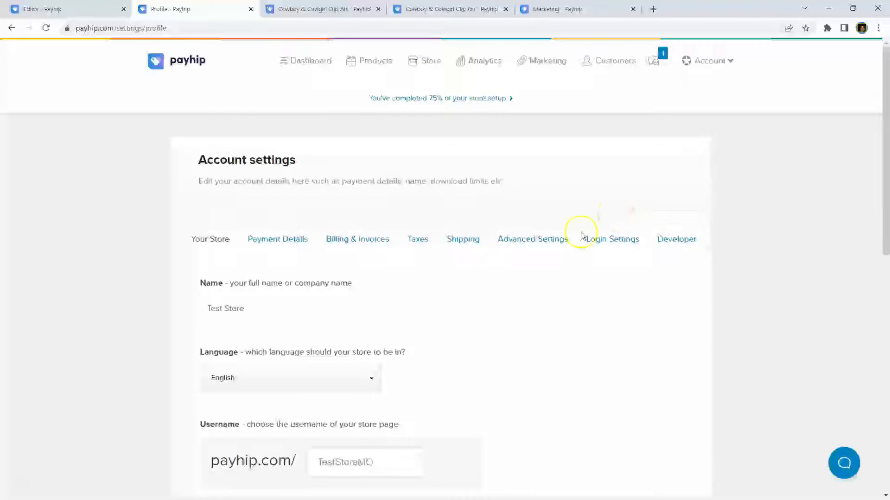
pyautogui.scroll(-1, 520, 334)
pyautogui.scroll(1, 521, 333)
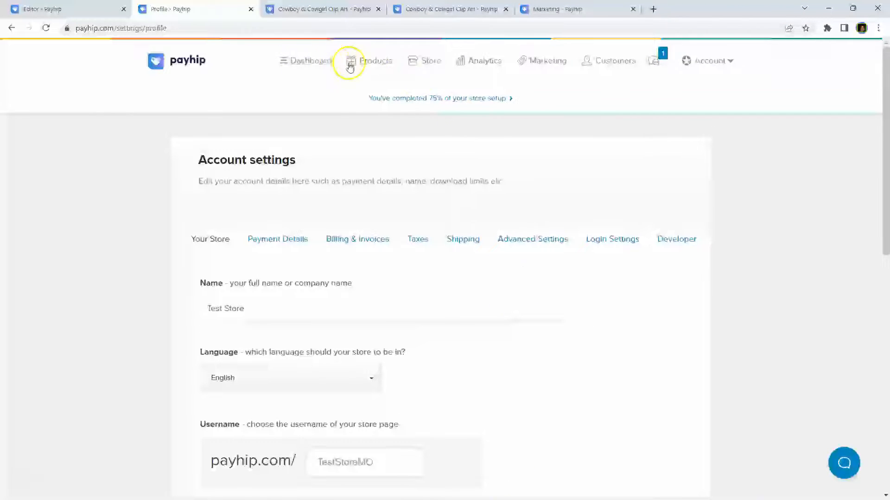
pyautogui.click(368, 61)
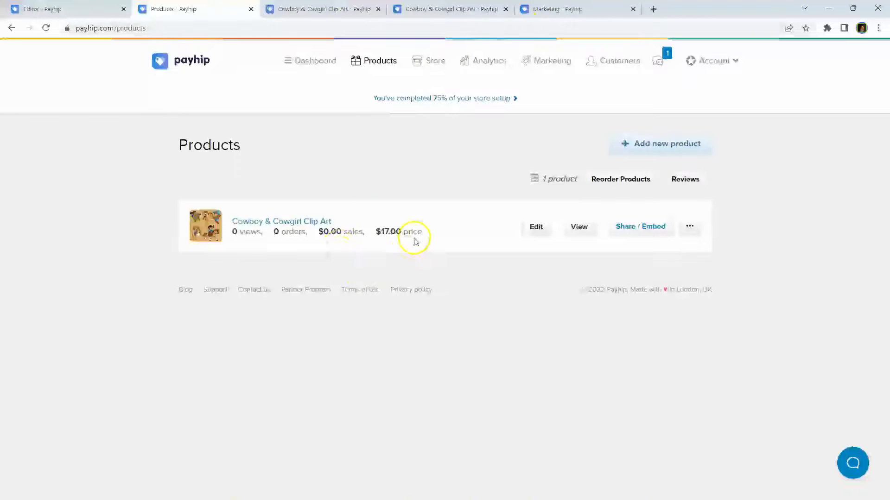
# Step: Go to the Store section and open its empty Blog Posts tab
pyautogui.click(431, 61)
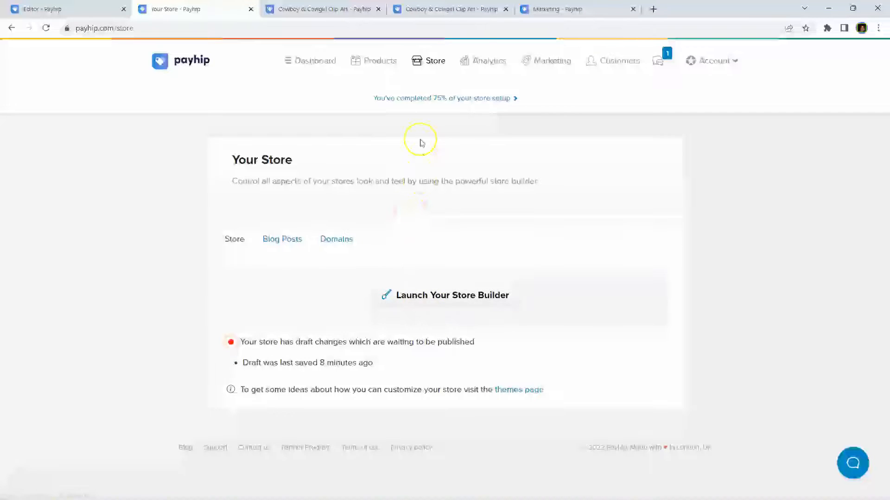
pyautogui.click(291, 250)
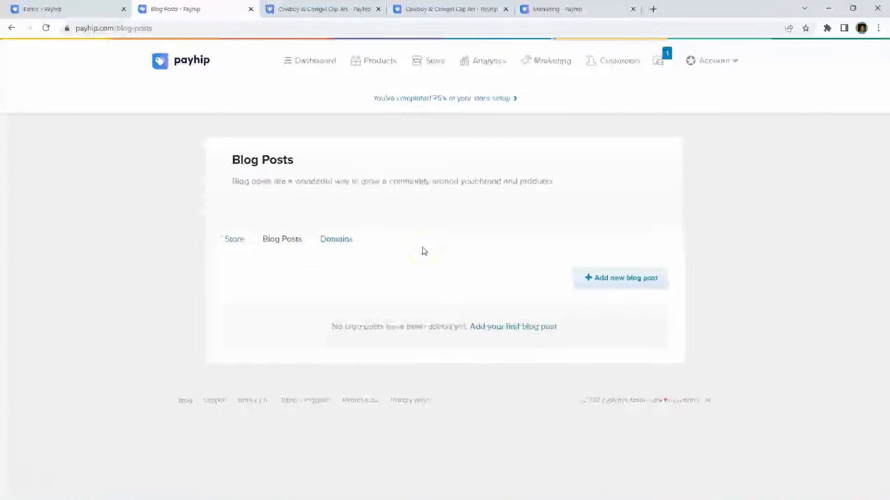
pyautogui.click(603, 285)
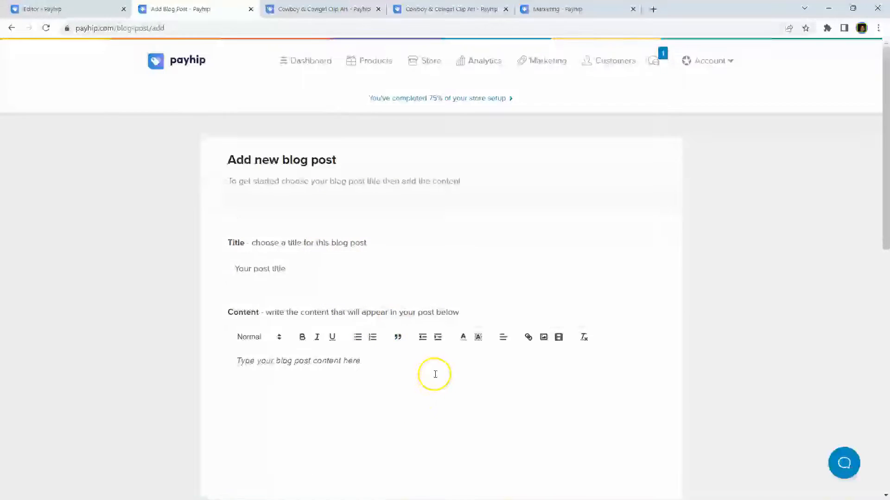
pyautogui.scroll(-10, 435, 374)
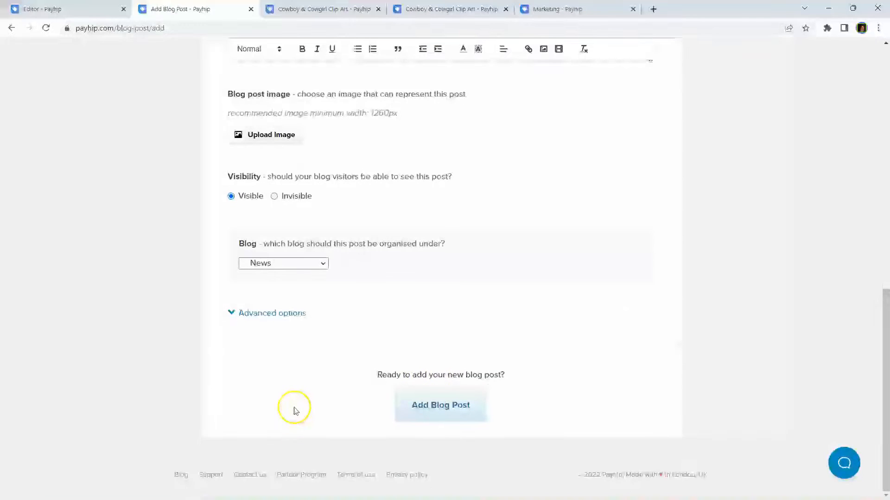
pyautogui.scroll(1, 294, 411)
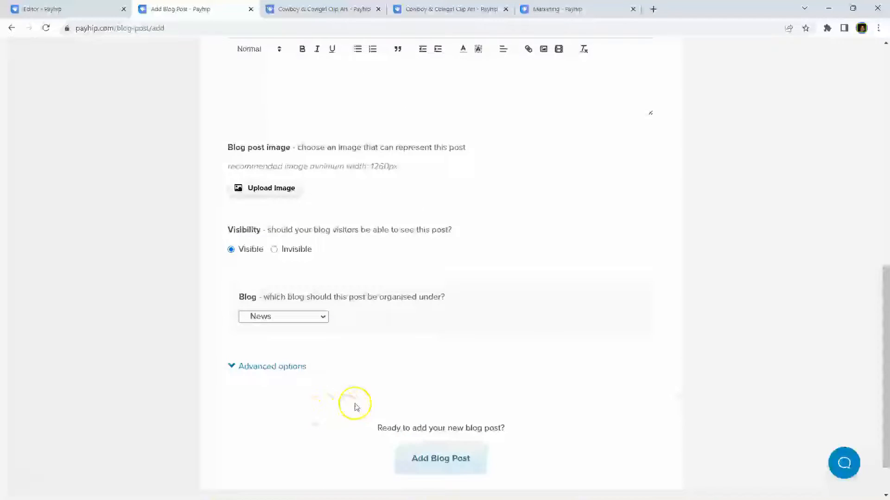
pyautogui.scroll(6, 357, 406)
pyautogui.scroll(-3, 358, 408)
pyautogui.scroll(-3, 356, 407)
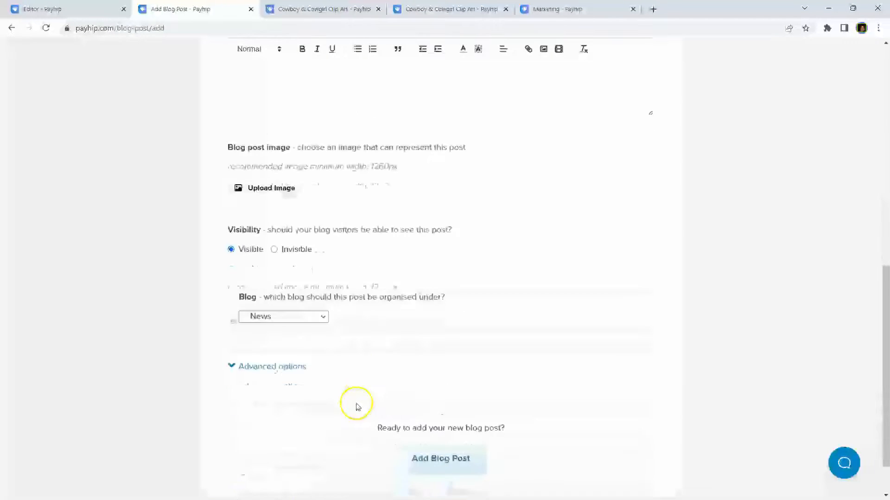
pyautogui.scroll(-1, 384, 361)
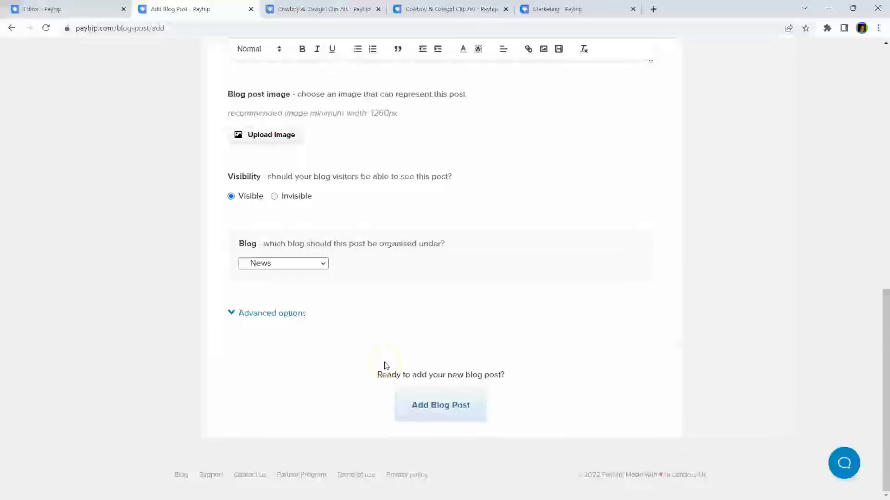
pyautogui.click(74, 15)
pyautogui.click(187, 10)
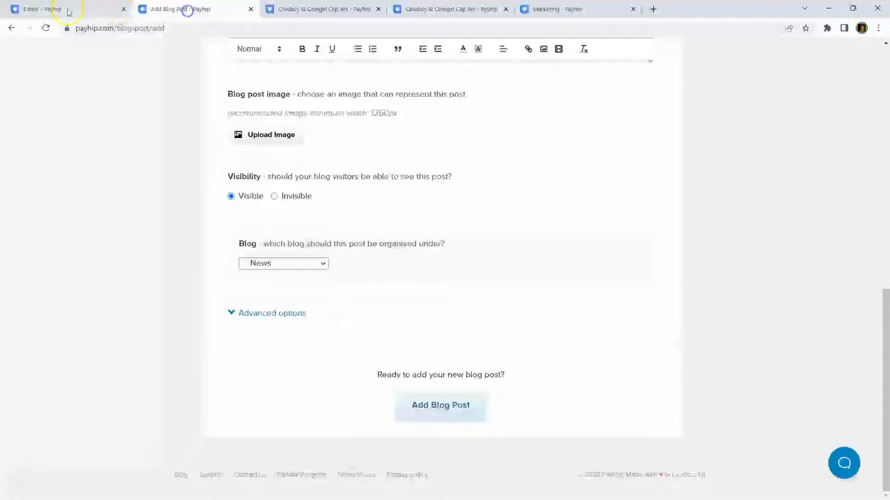
pyautogui.click(12, 28)
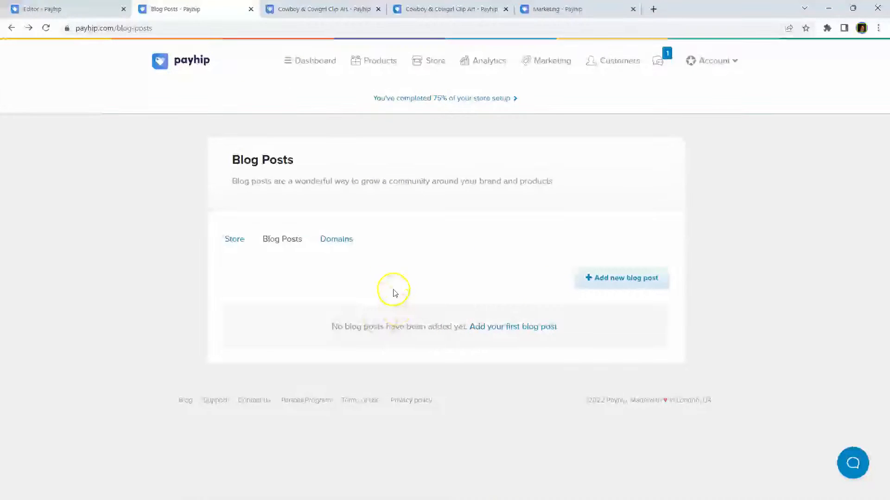
pyautogui.click(337, 238)
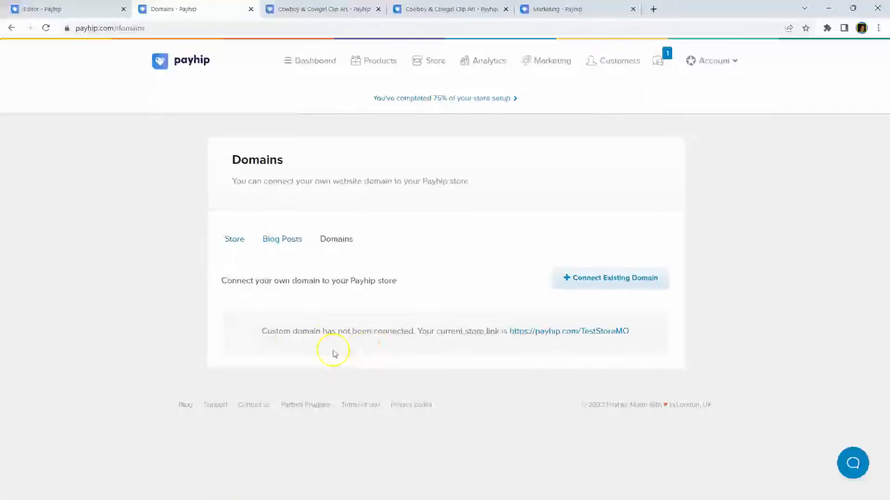
# Step: Begin connecting an existing domain and open the DNS provider setup instructions
pyautogui.click(627, 280)
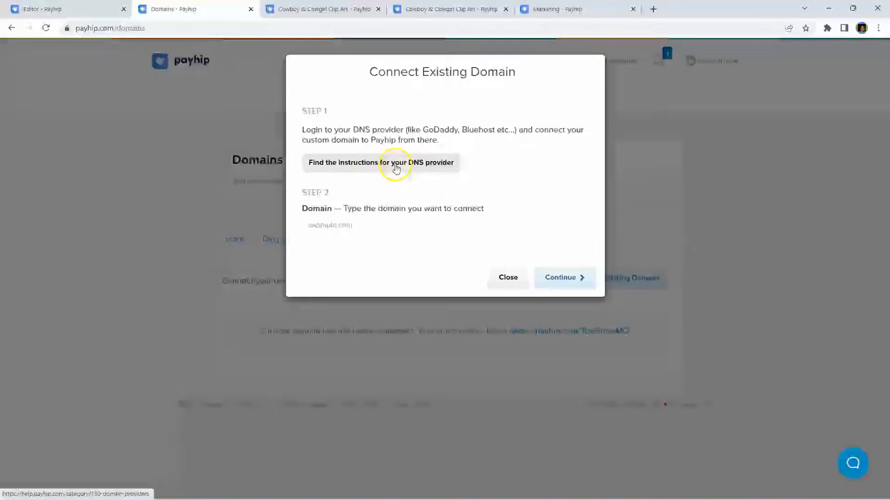
pyautogui.click(375, 169)
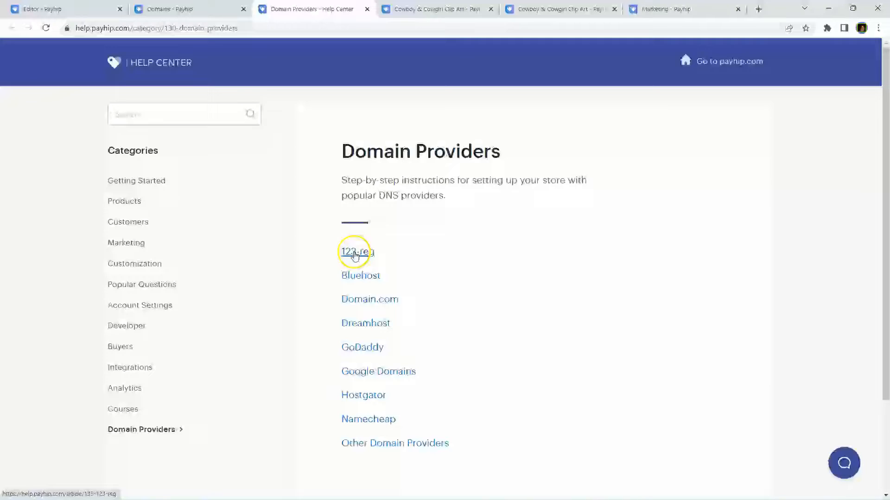
# Step: Open the Namecheap setup guide and scroll down to its root domain and subdomain instructions
pyautogui.scroll(-3, 540, 304)
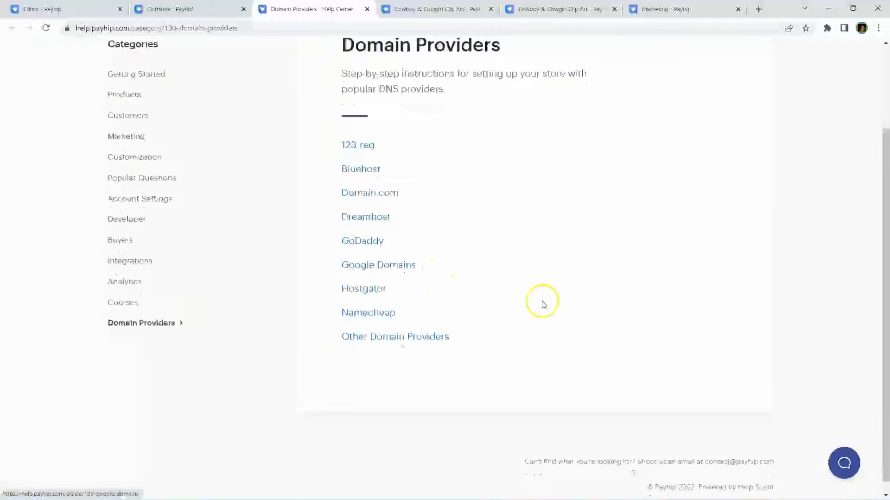
pyautogui.click(383, 314)
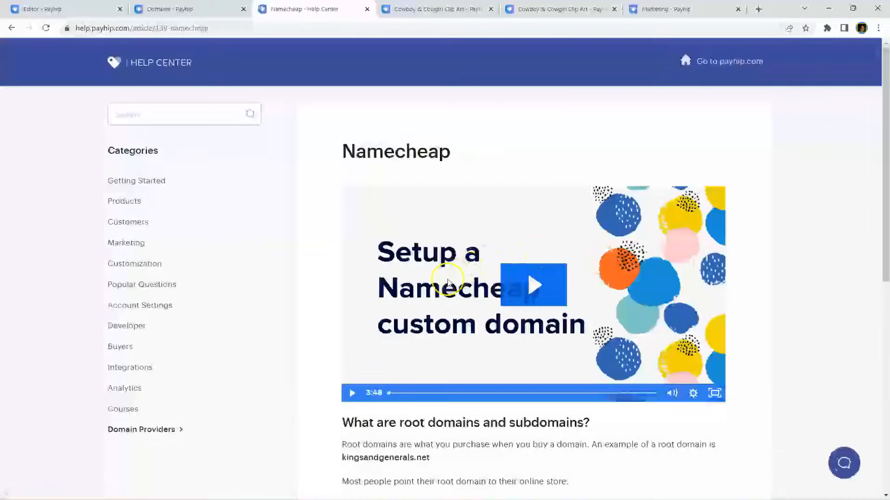
pyautogui.scroll(-3, 440, 296)
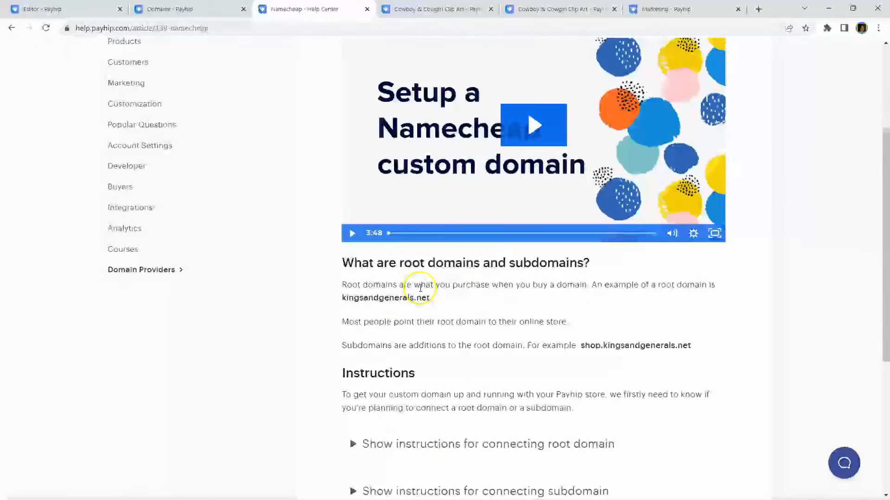
pyautogui.scroll(-2, 445, 278)
pyautogui.scroll(-1, 381, 295)
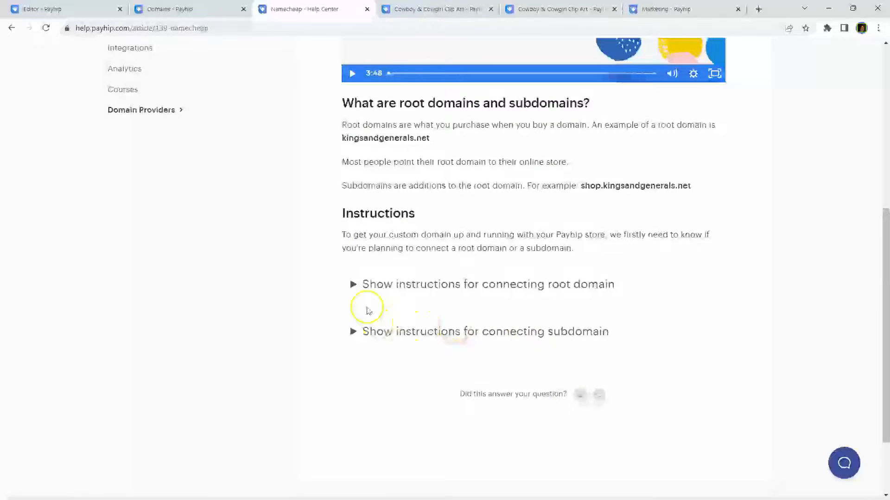
# Step: Return to the Domains tab, close the Connect Existing Domain dialog, and open Analytics
pyautogui.click(171, 8)
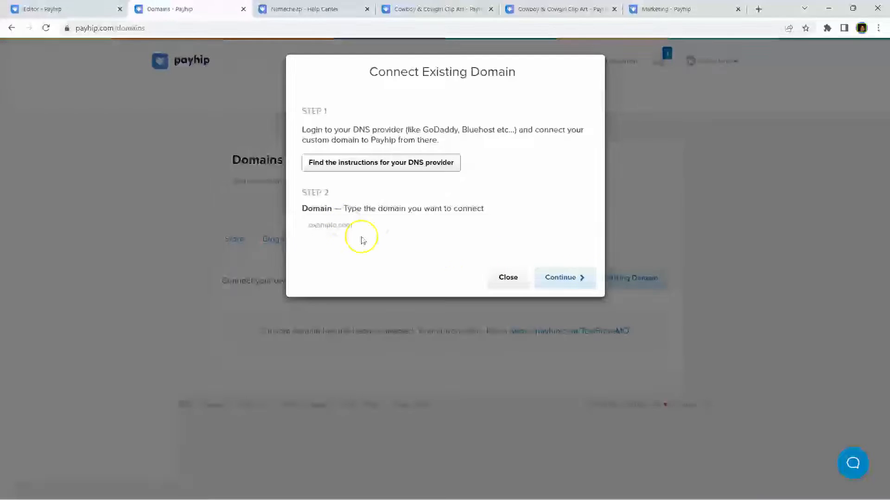
pyautogui.click(505, 277)
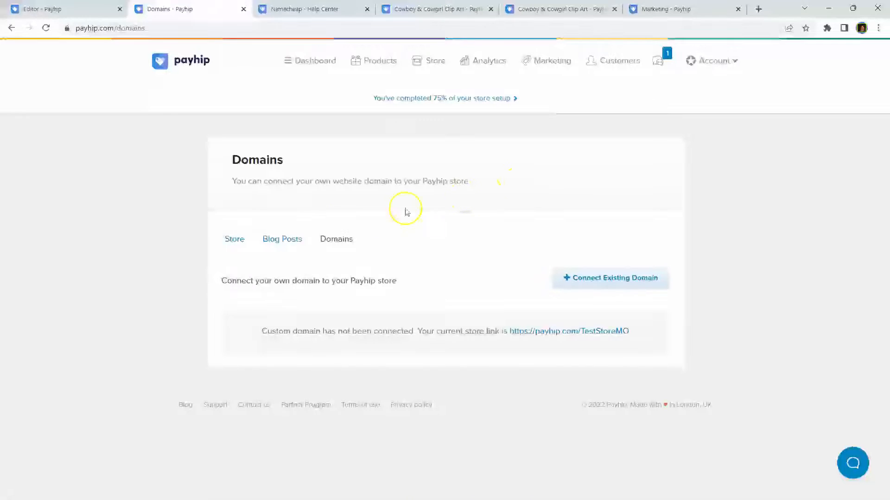
pyautogui.click(488, 60)
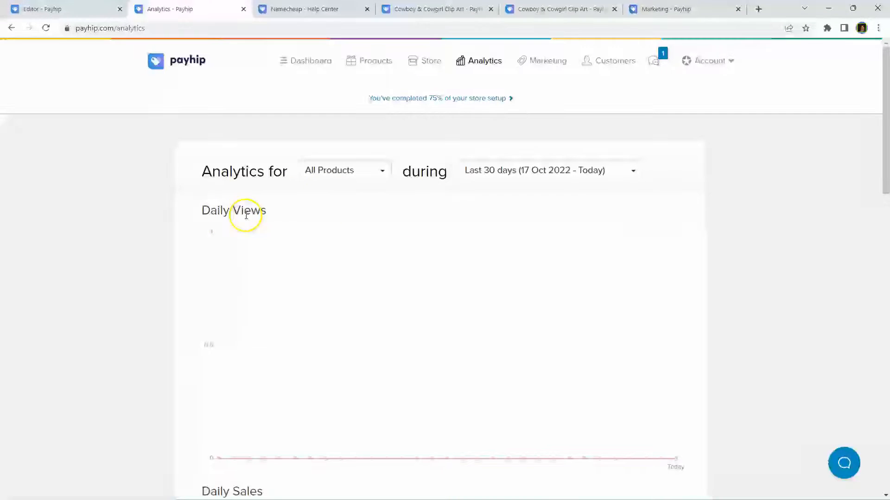
# Step: Scroll through the Analytics page to review the daily views charts
pyautogui.scroll(-2, 255, 214)
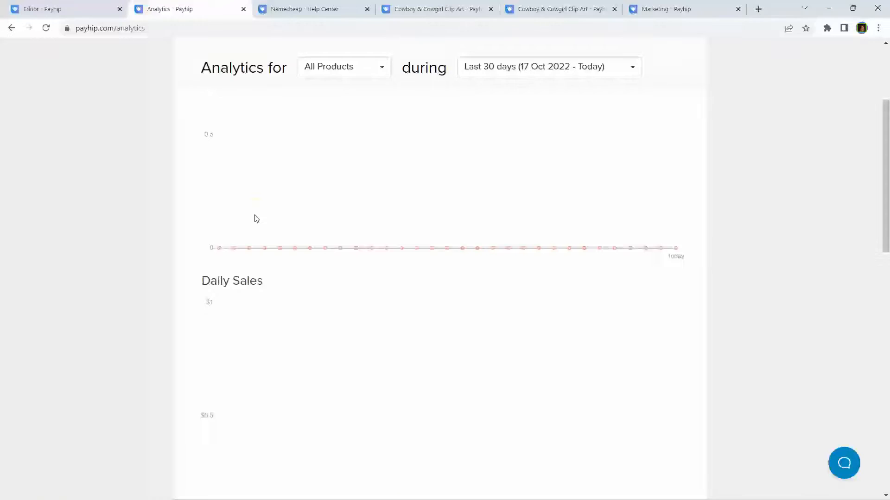
pyautogui.scroll(-7, 254, 219)
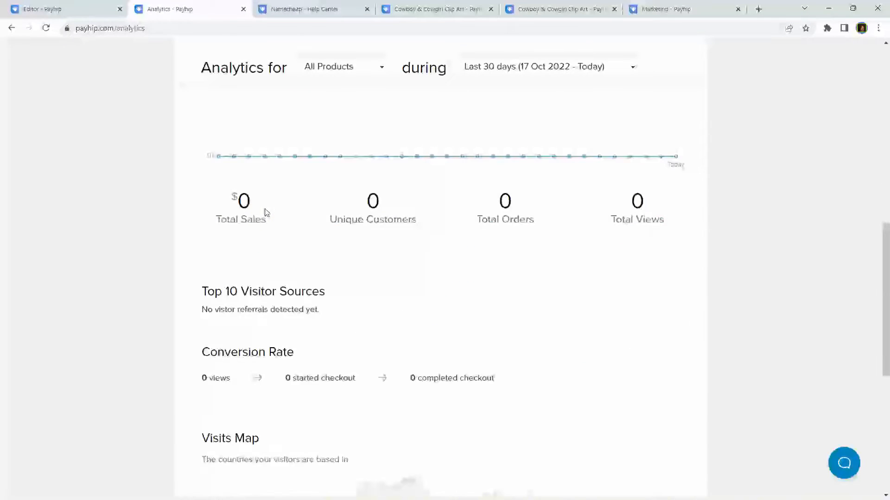
pyautogui.scroll(-1, 265, 213)
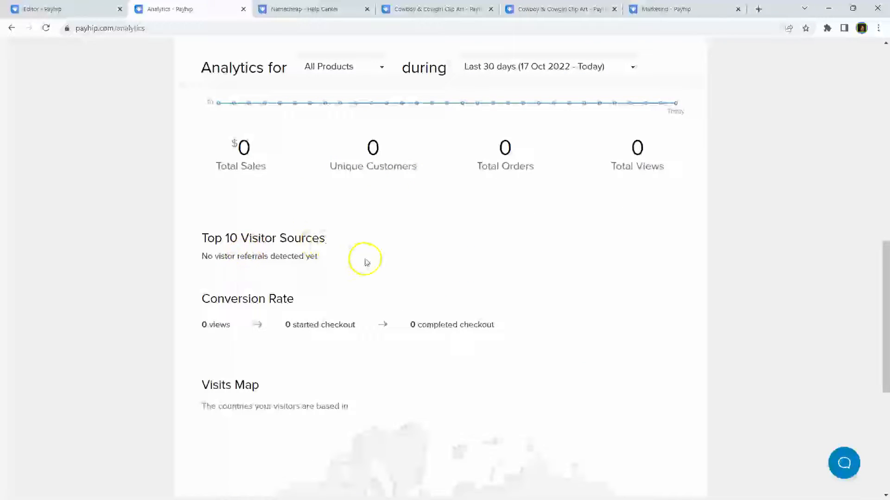
pyautogui.scroll(-2, 330, 261)
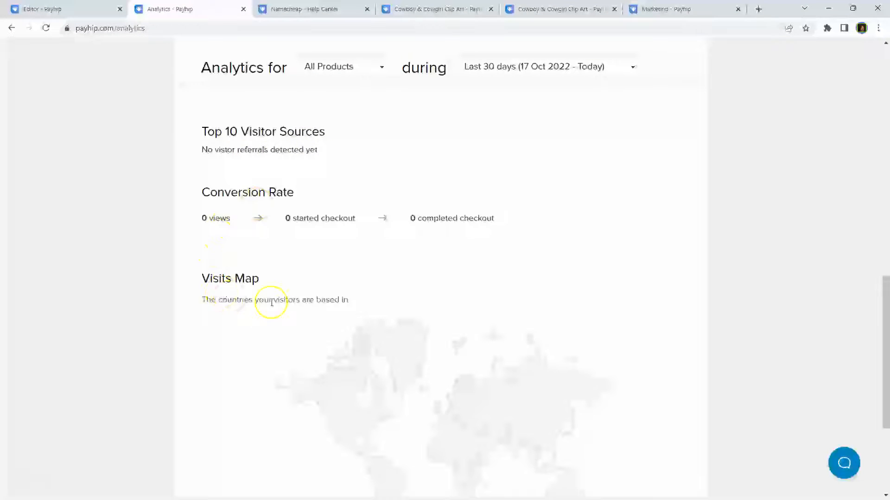
pyautogui.scroll(-4, 324, 204)
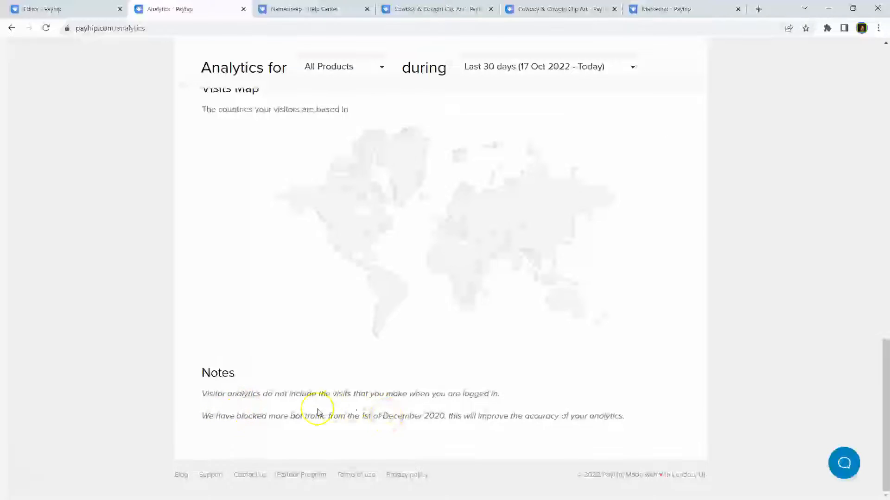
pyautogui.scroll(10, 301, 413)
pyautogui.scroll(5, 341, 393)
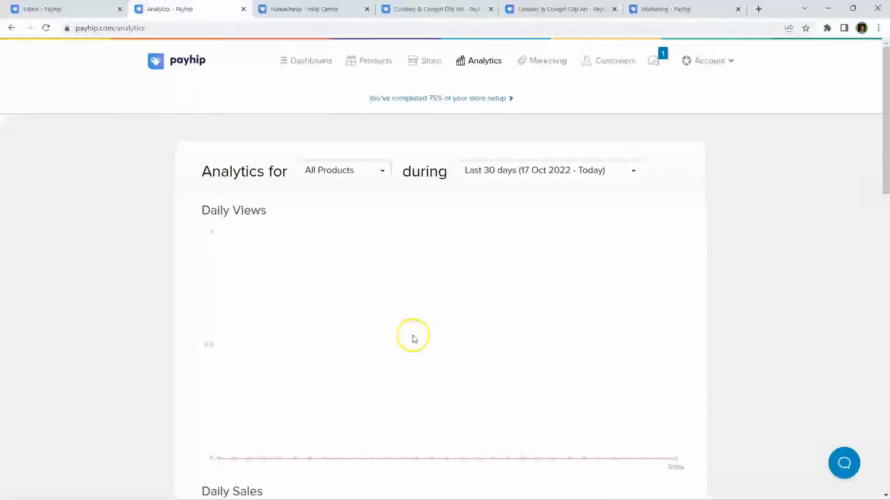
# Step: Filter analytics to Cowboy & Cowgirl Clip Art, restore All Products, and go to Marketing
pyautogui.click(382, 171)
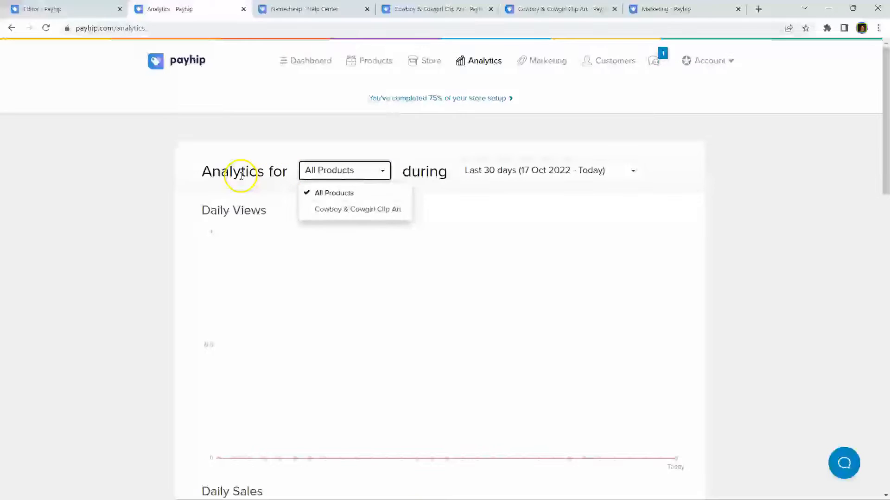
pyautogui.click(362, 209)
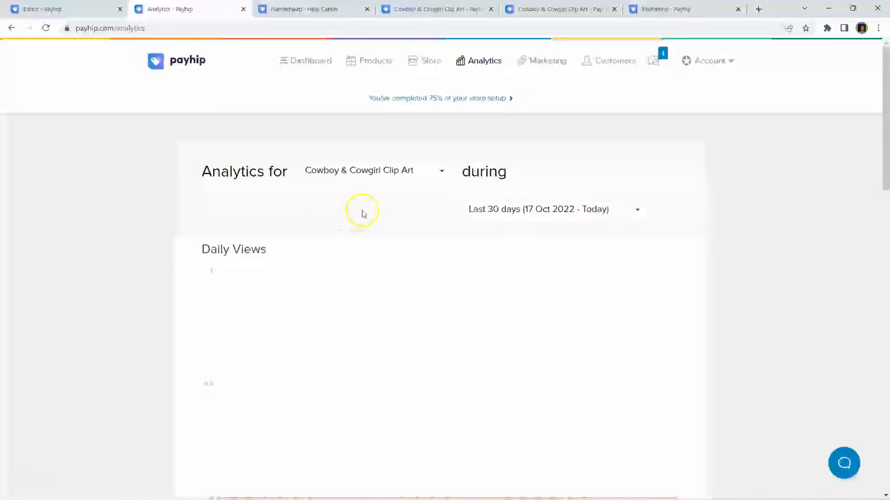
pyautogui.click(438, 173)
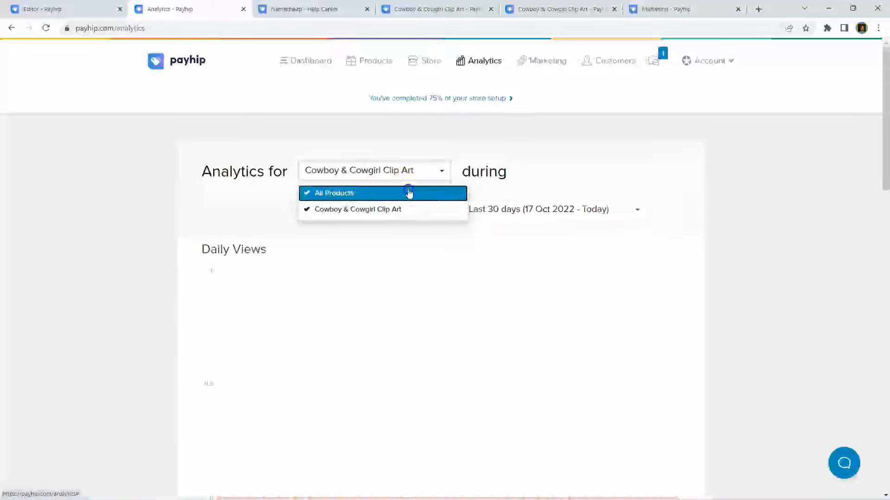
pyautogui.click(407, 192)
pyautogui.click(550, 62)
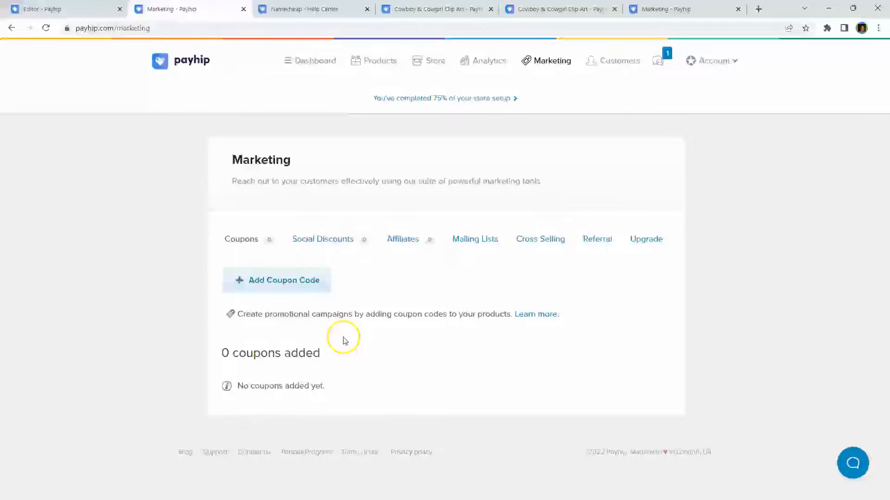
pyautogui.click(308, 279)
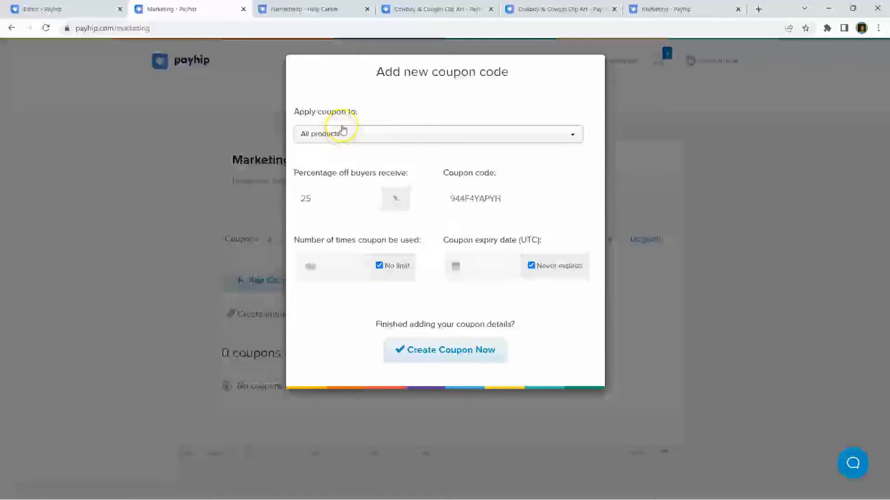
pyautogui.click(506, 200)
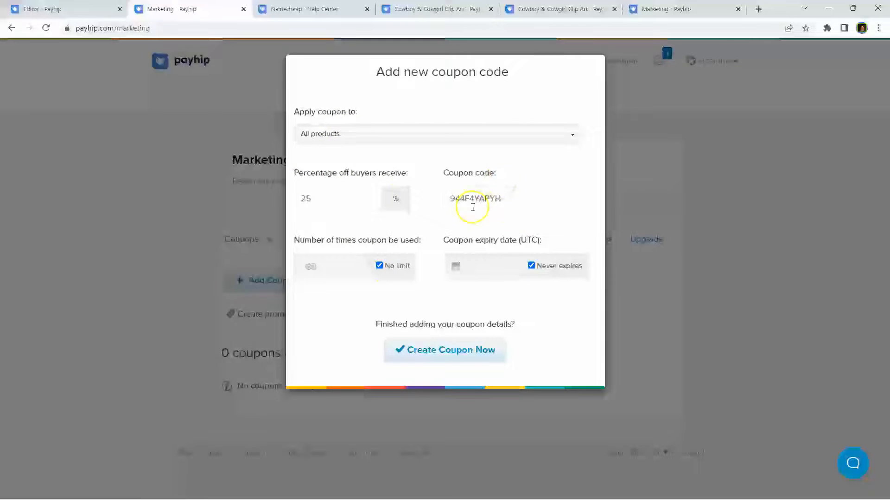
pyautogui.click(516, 205)
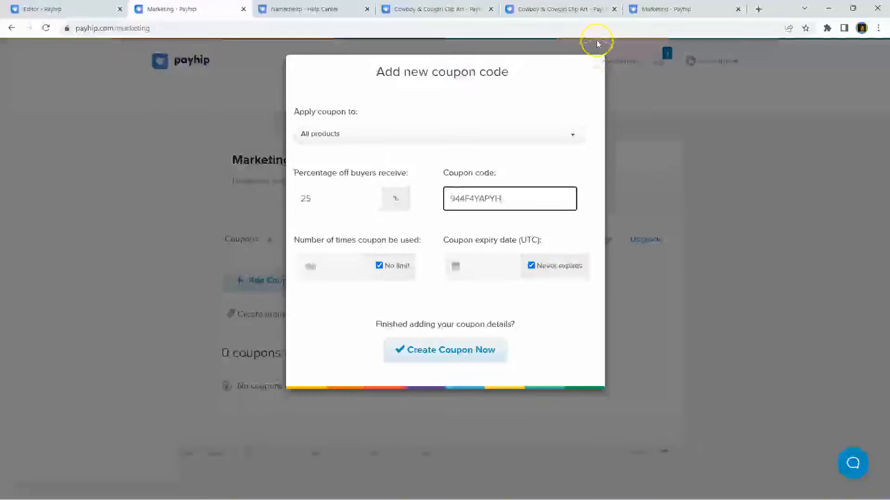
pyautogui.click(592, 69)
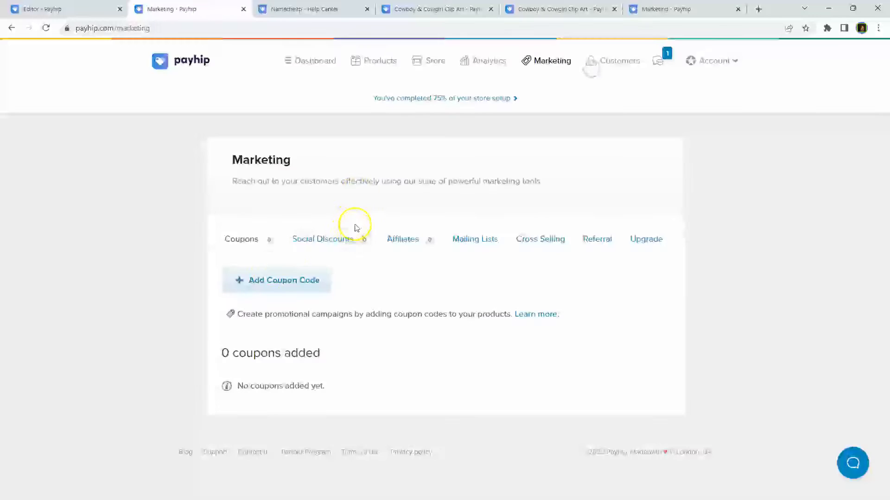
# Step: Create a 25% social discount for Cowboy & Cowgirl Clip Art
pyautogui.click(322, 234)
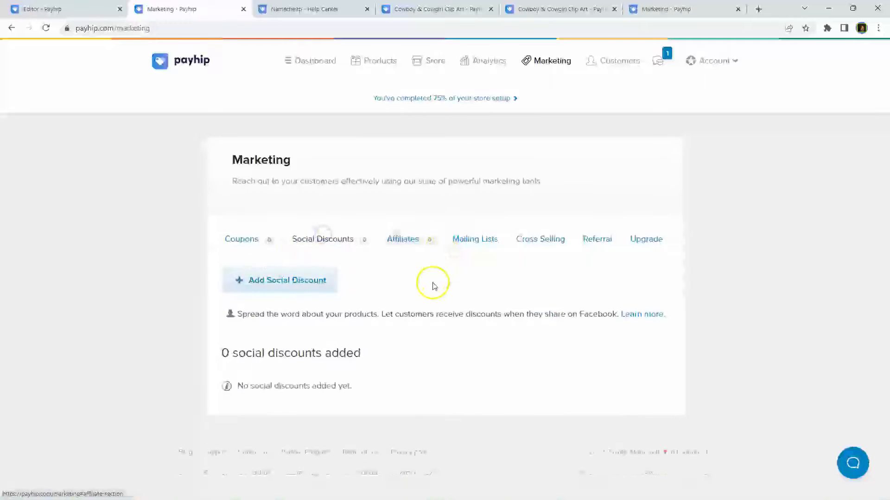
pyautogui.click(284, 280)
pyautogui.click(411, 134)
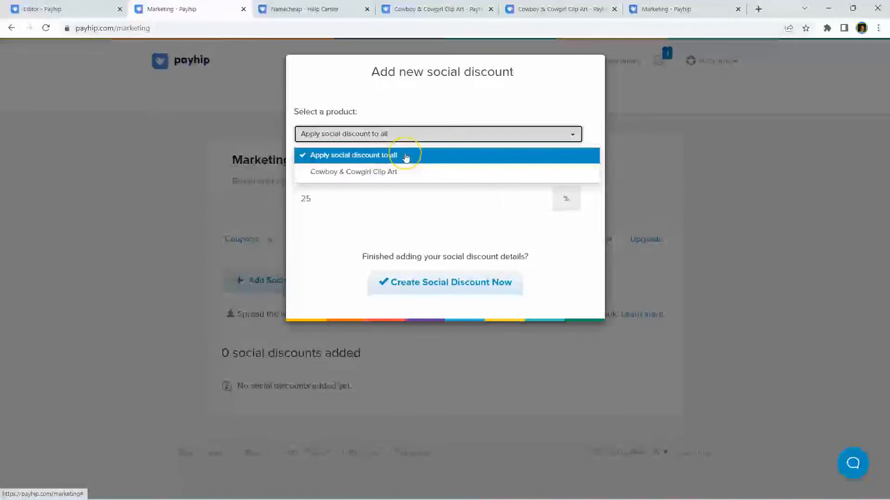
pyautogui.click(352, 174)
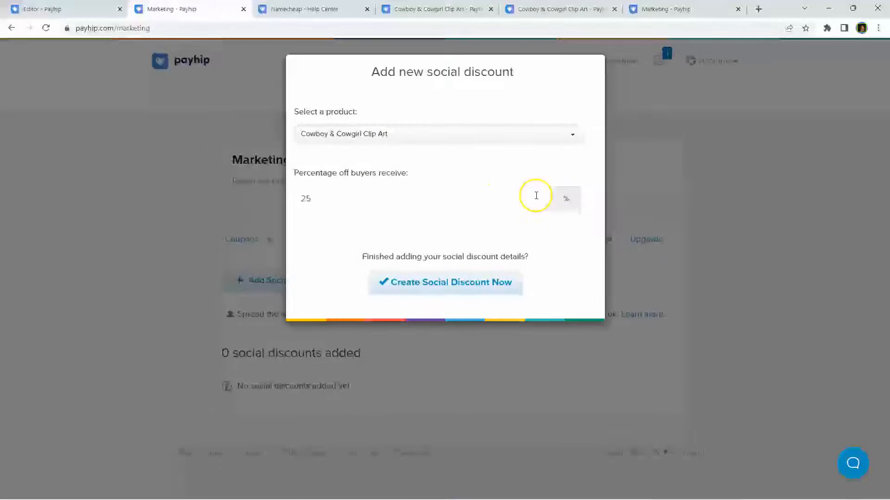
pyautogui.click(431, 286)
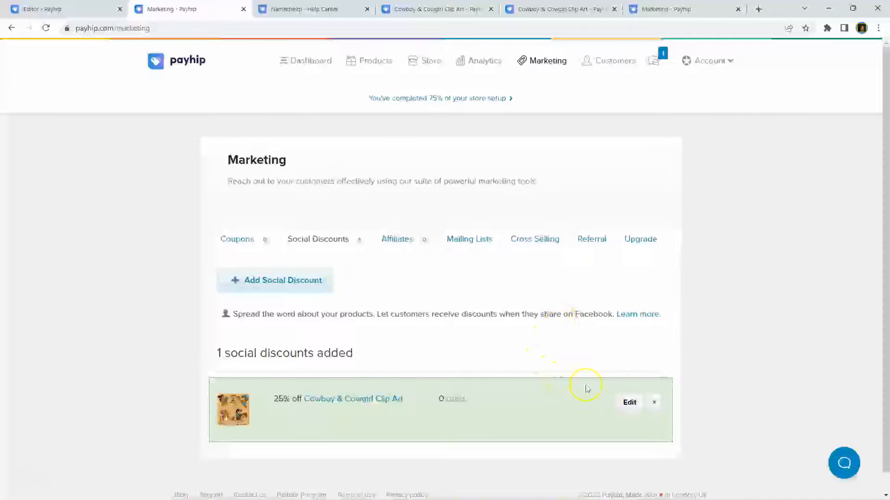
# Step: Start deleting the discount but cancel, then open and close its edit form unchanged
pyautogui.click(654, 403)
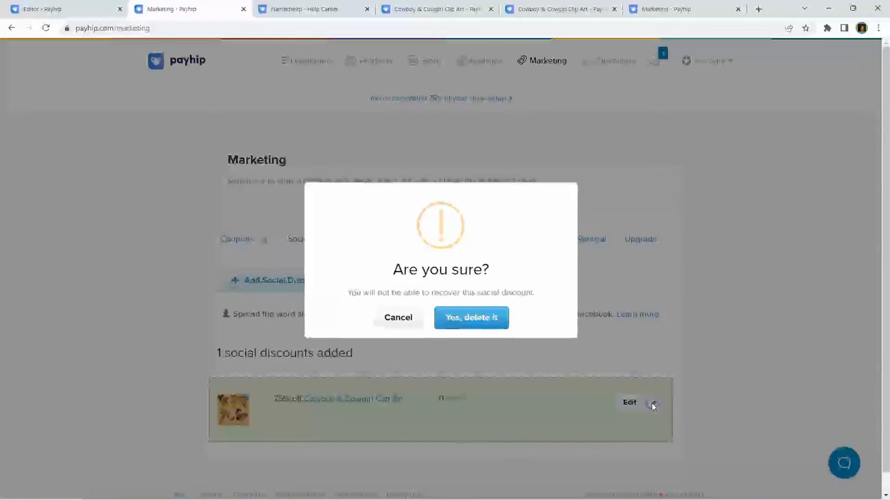
pyautogui.click(401, 311)
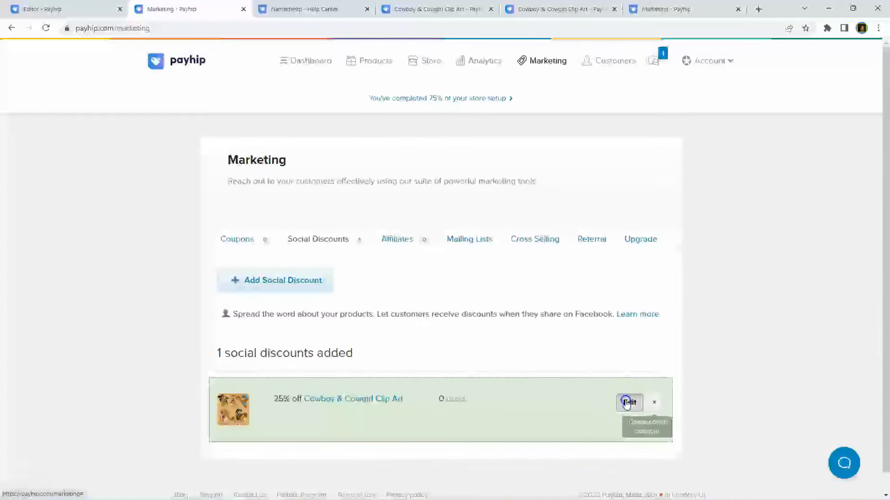
pyautogui.click(627, 403)
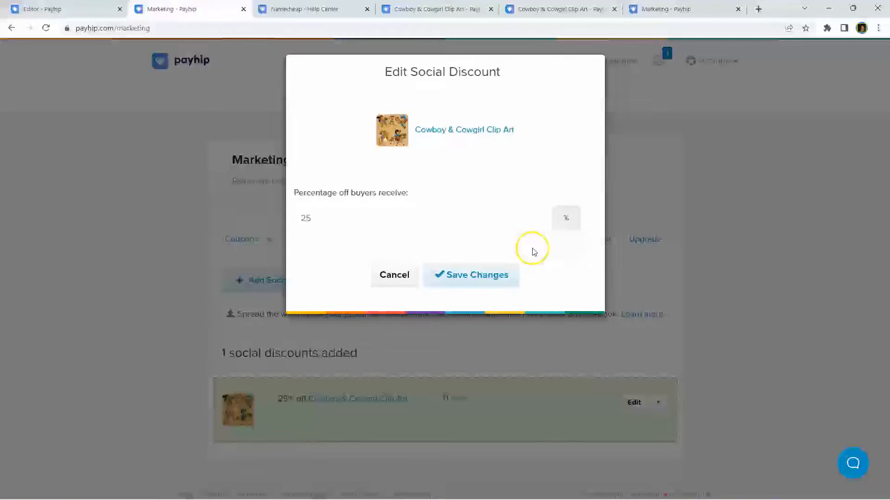
pyautogui.click(593, 66)
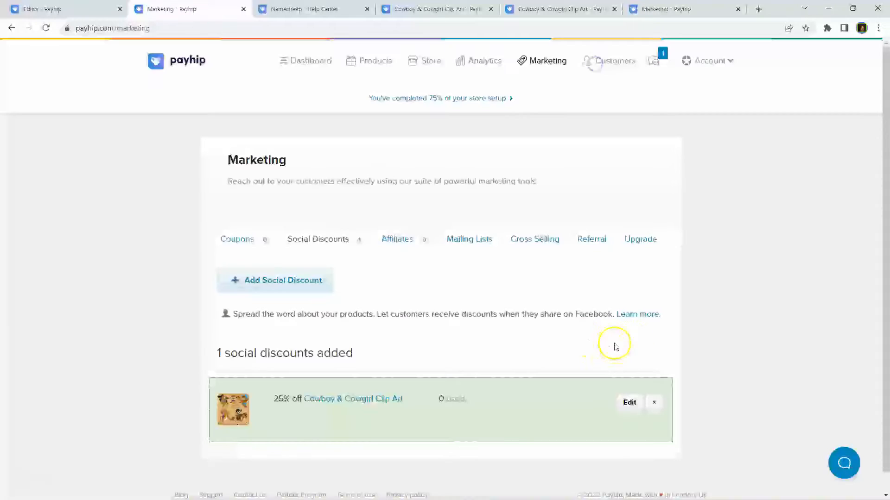
# Step: Delete the social discount, dismiss the notice, and switch to the Affiliates section
pyautogui.click(656, 403)
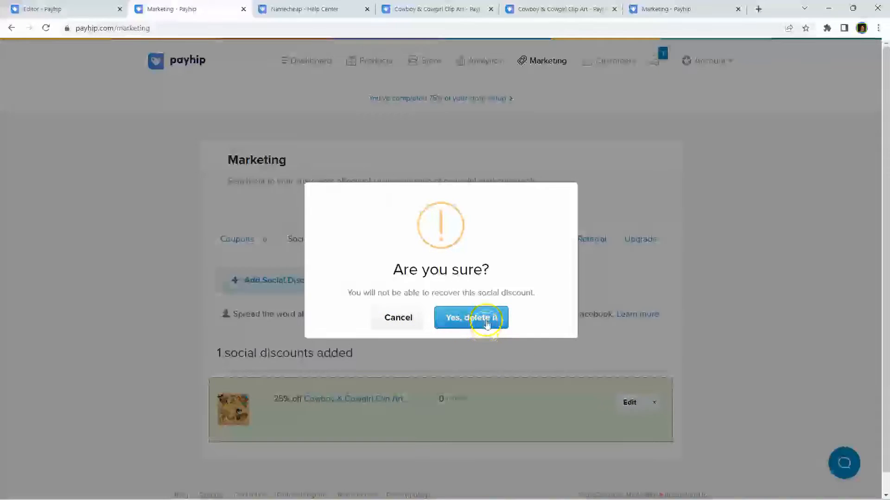
pyautogui.click(484, 317)
pyautogui.click(448, 318)
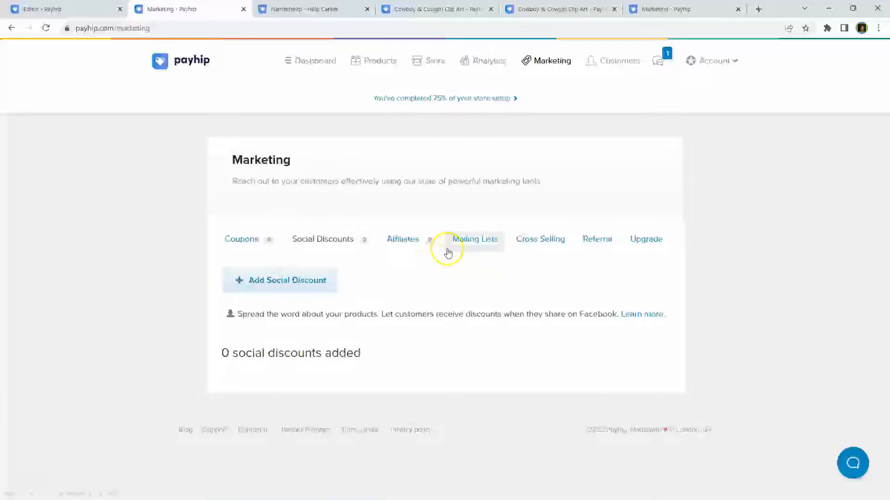
pyautogui.click(401, 239)
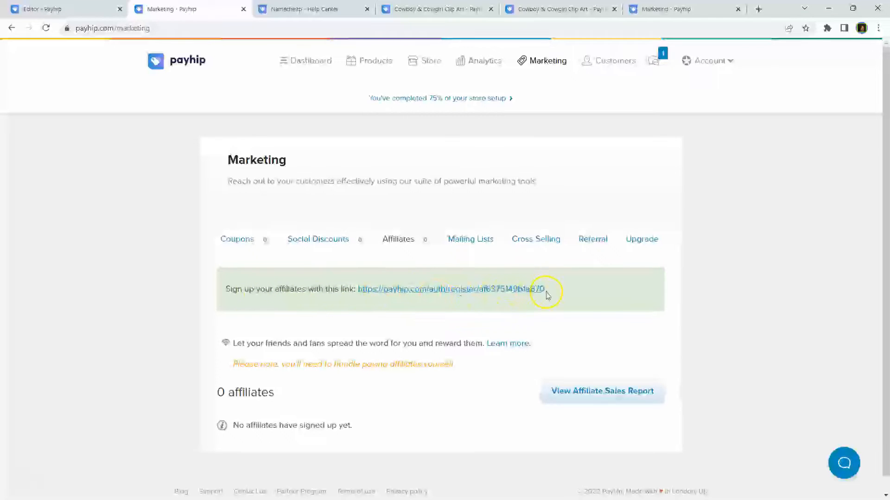
# Step: Preview the affiliate signup link in a new tab, close it, and switch to Mailing Lists
pyautogui.rightClick(516, 292)
pyautogui.click(530, 300)
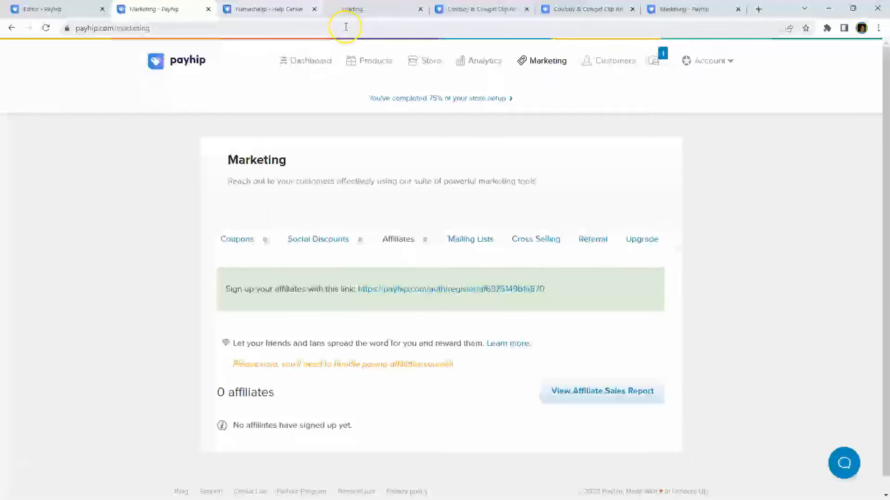
pyautogui.click(366, 9)
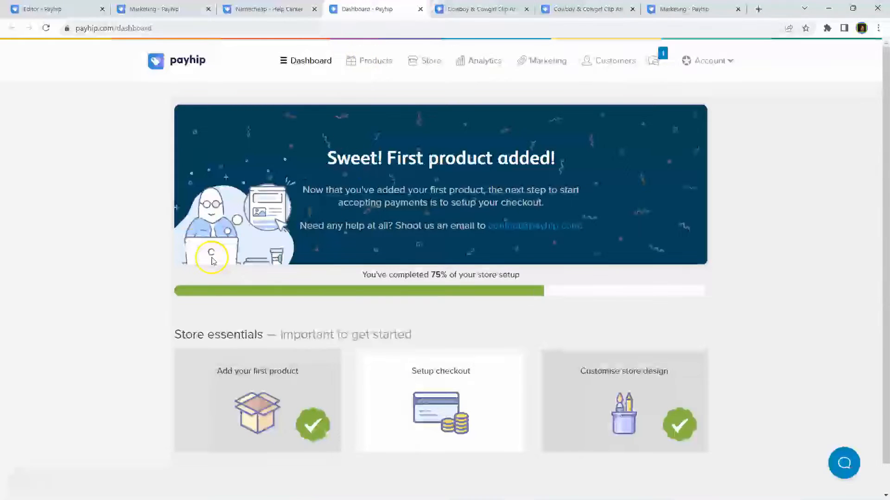
pyautogui.click(421, 9)
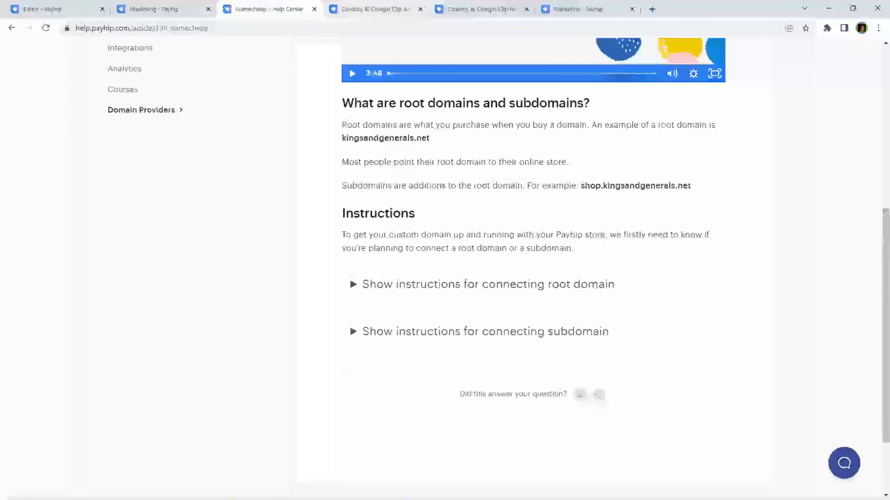
pyautogui.click(145, 9)
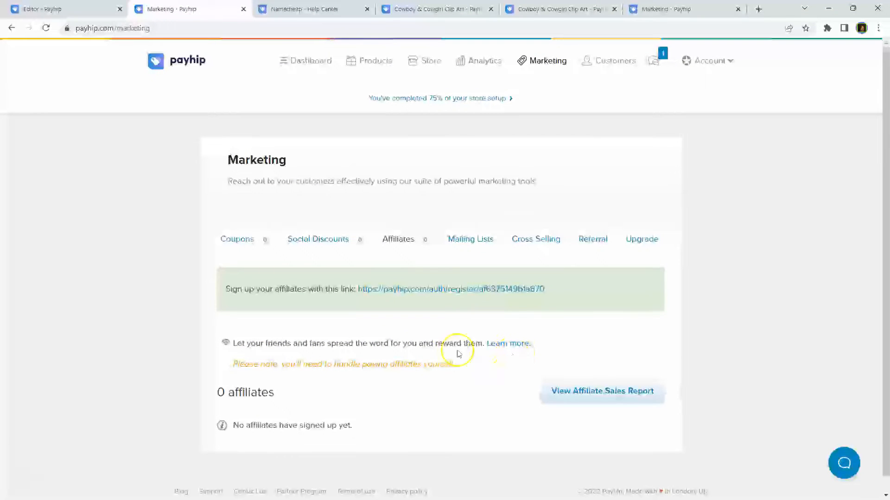
pyautogui.click(285, 344)
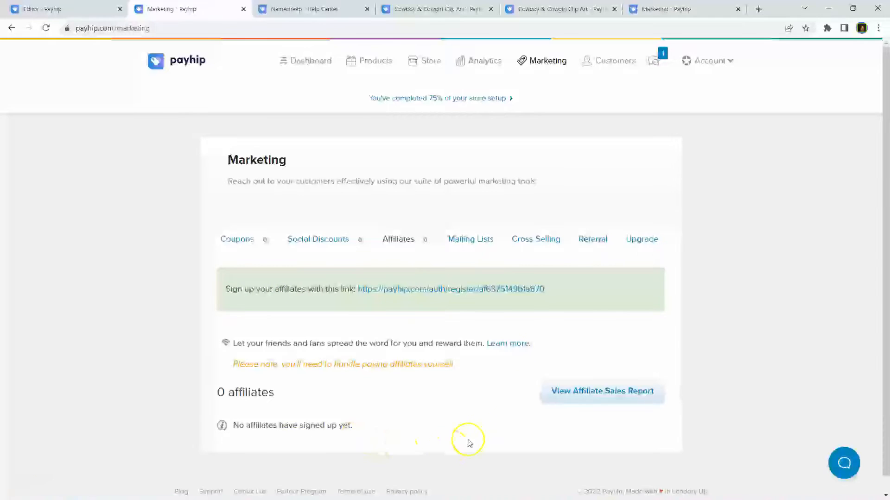
pyautogui.click(463, 239)
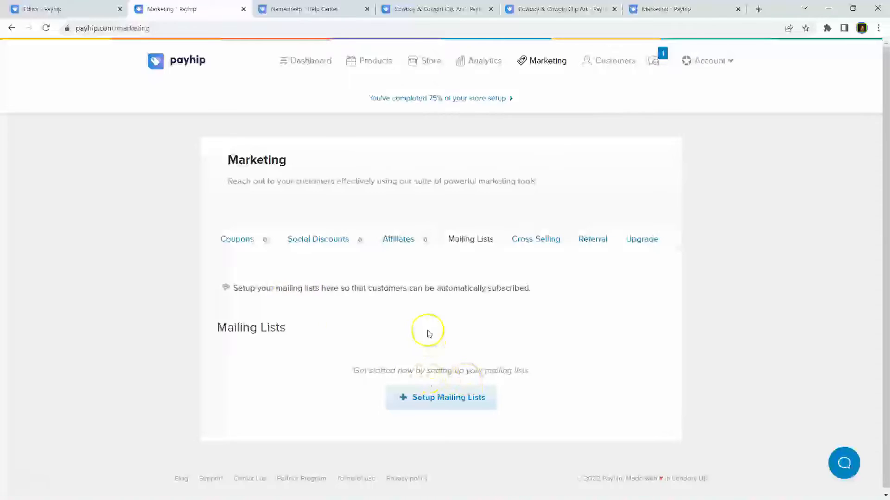
# Step: Open the mailing list setup form, cancel it without saving, and view Cross Selling
pyautogui.click(454, 402)
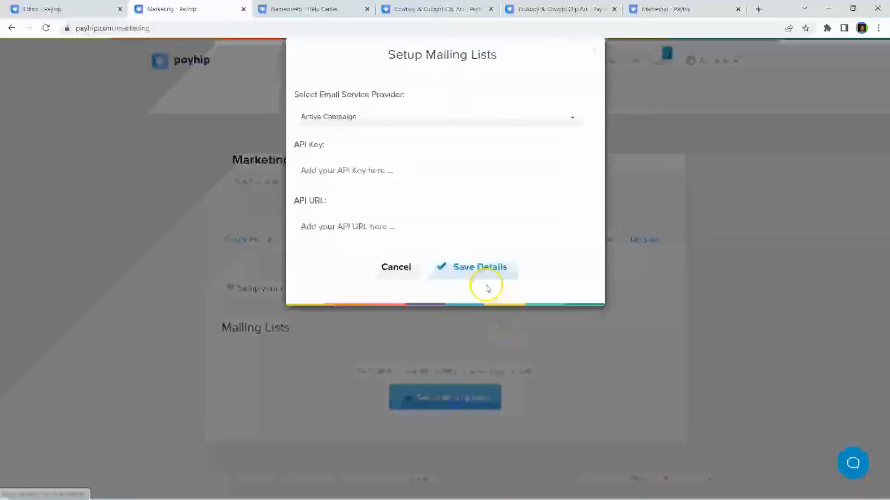
pyautogui.click(296, 250)
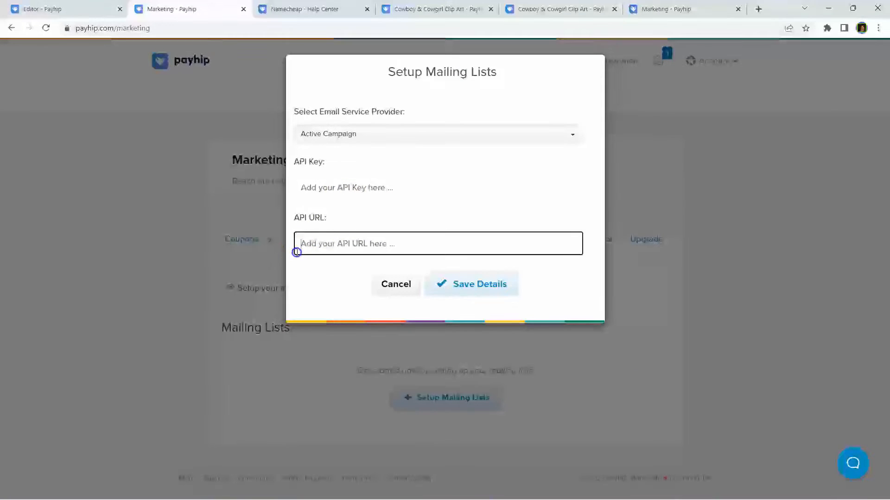
pyautogui.click(394, 284)
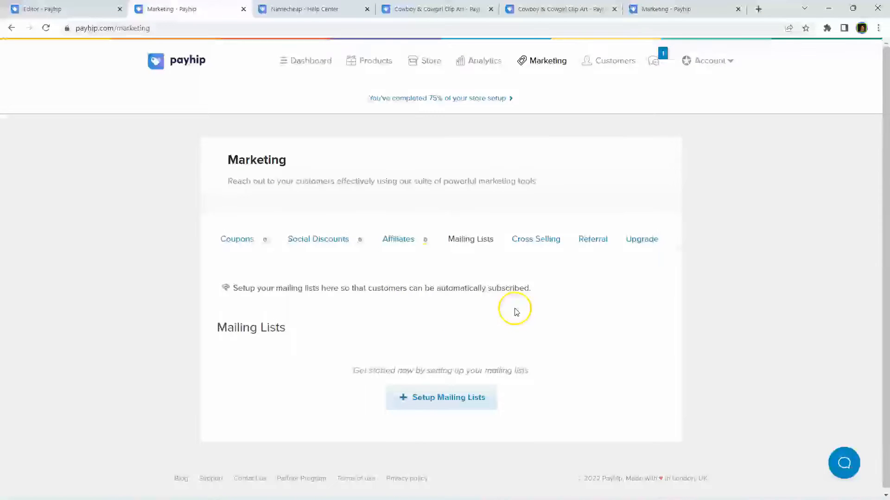
pyautogui.click(538, 240)
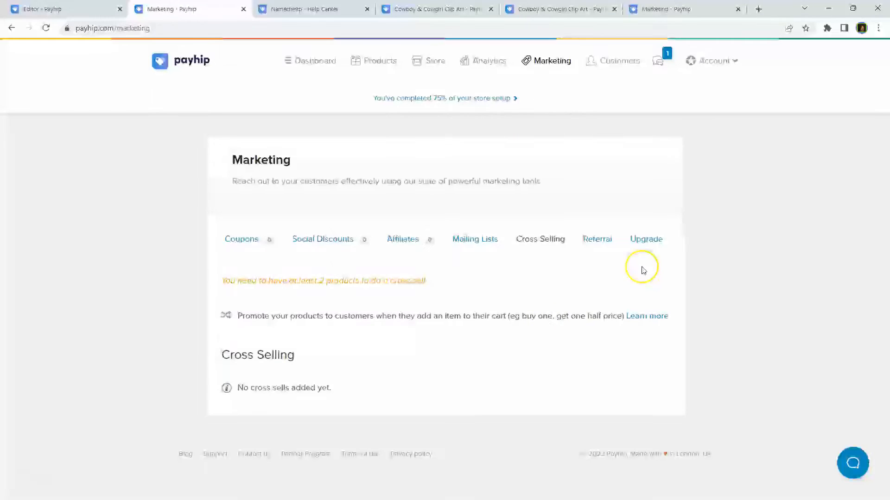
# Step: View the Upgrade offers section, then go to the Customers page
pyautogui.click(657, 242)
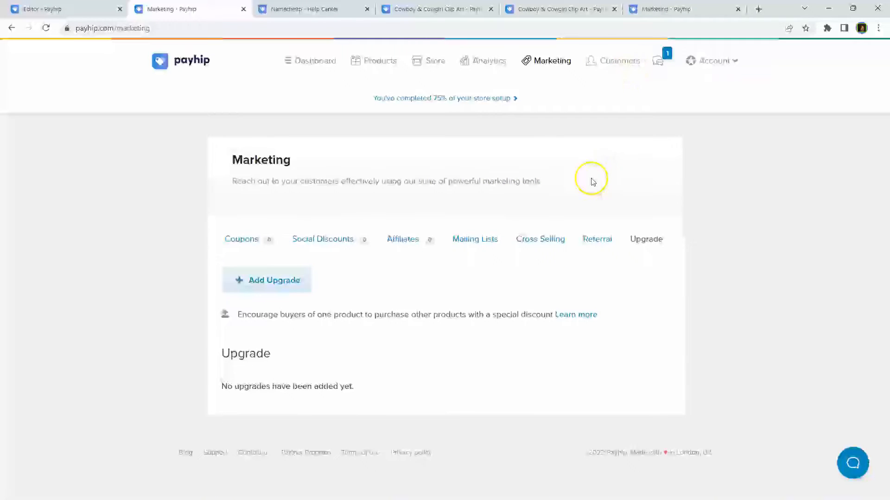
pyautogui.click(619, 64)
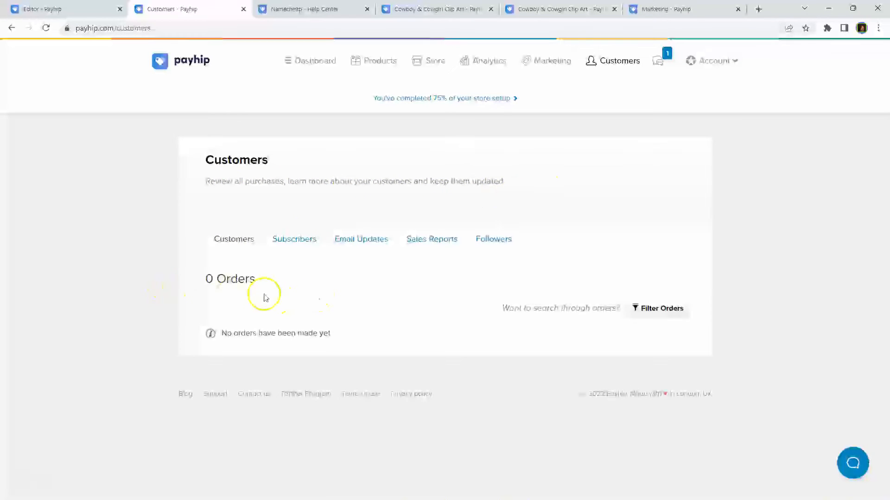
# Step: Open Email Updates and start a new update addressed to Cowboy & Cowgirl Clip Art buyers
pyautogui.click(278, 245)
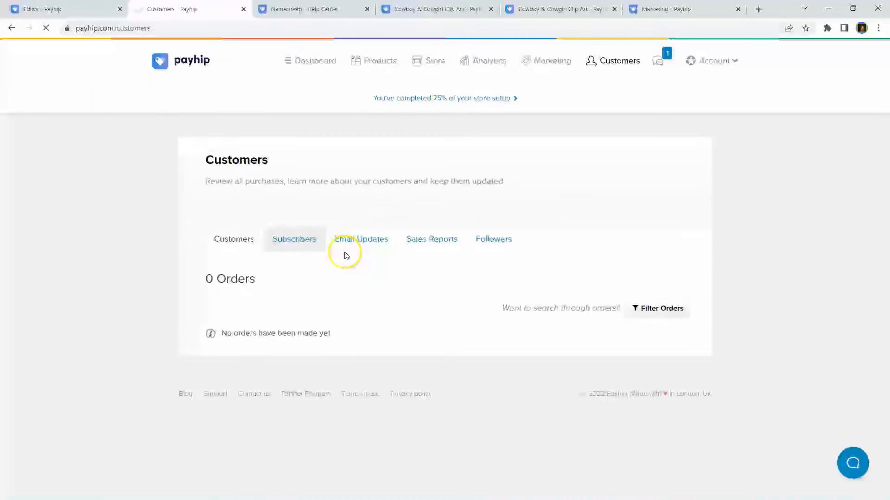
pyautogui.click(361, 242)
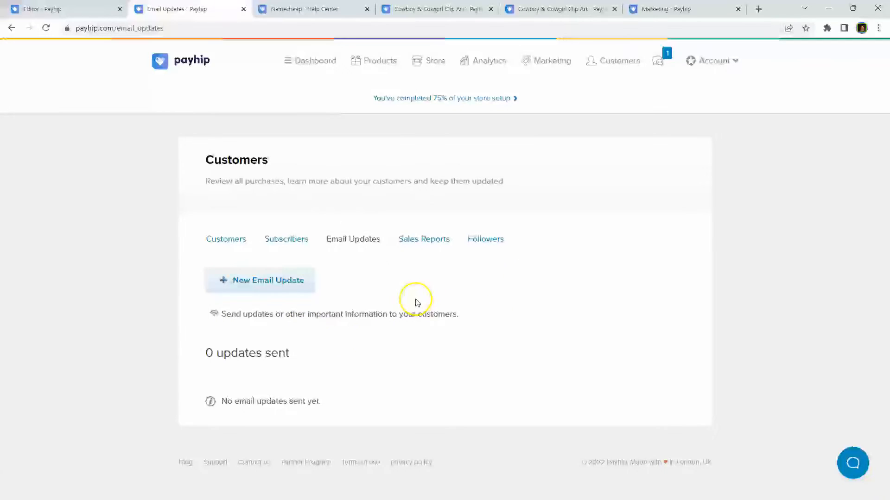
pyautogui.click(268, 280)
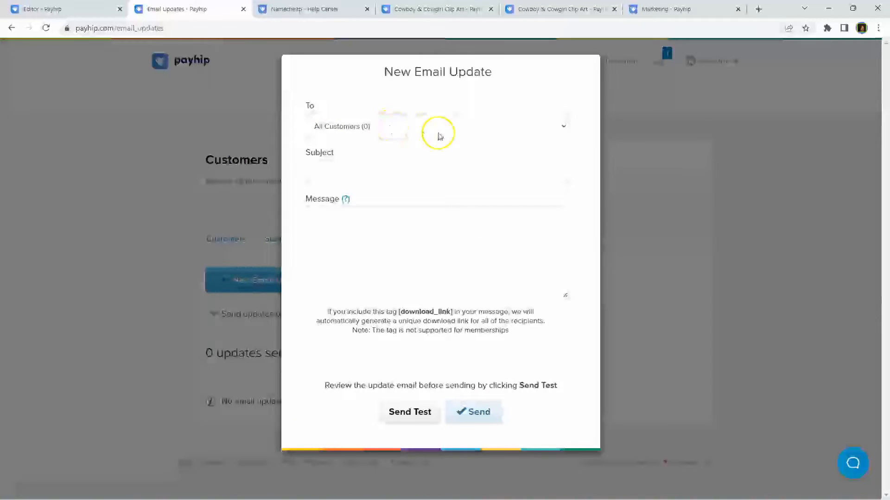
pyautogui.click(439, 133)
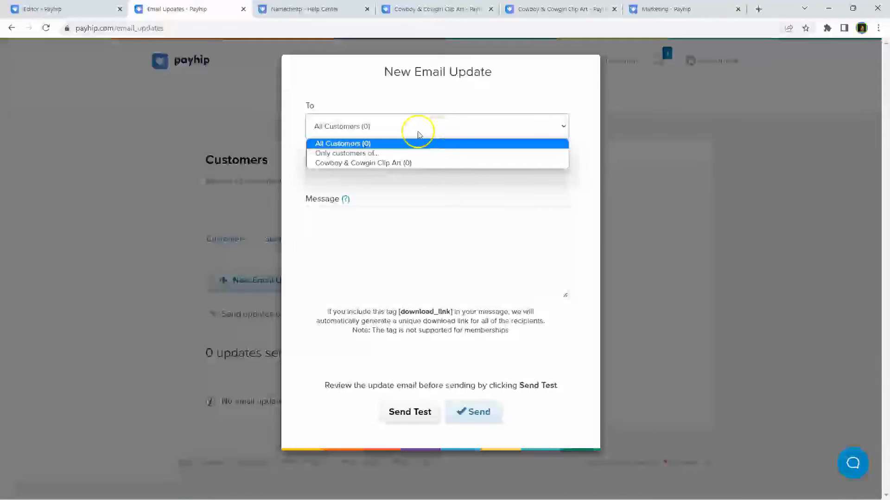
pyautogui.click(358, 164)
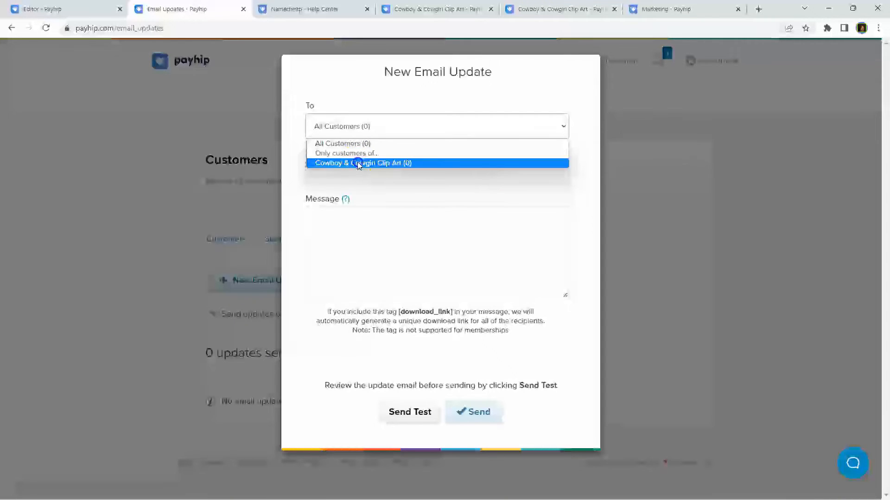
pyautogui.click(371, 171)
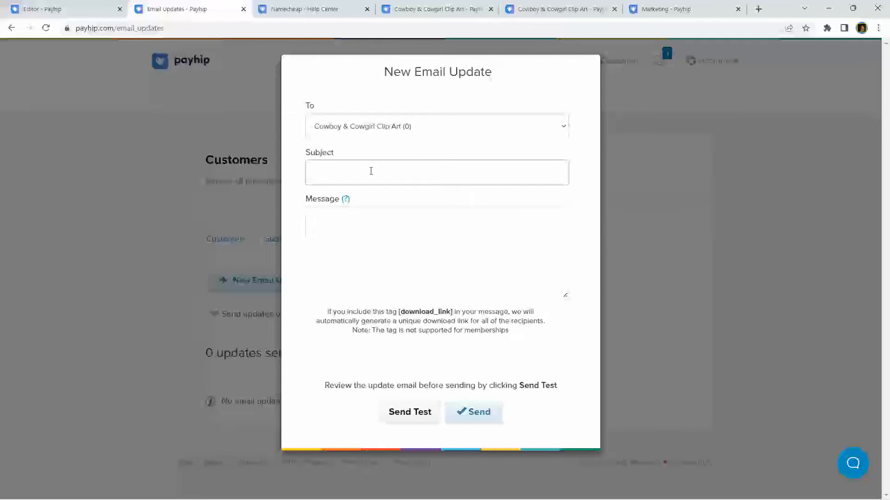
# Step: Look over the subject and message fields, keep the same recipients, and close the draft unsent
pyautogui.click(321, 178)
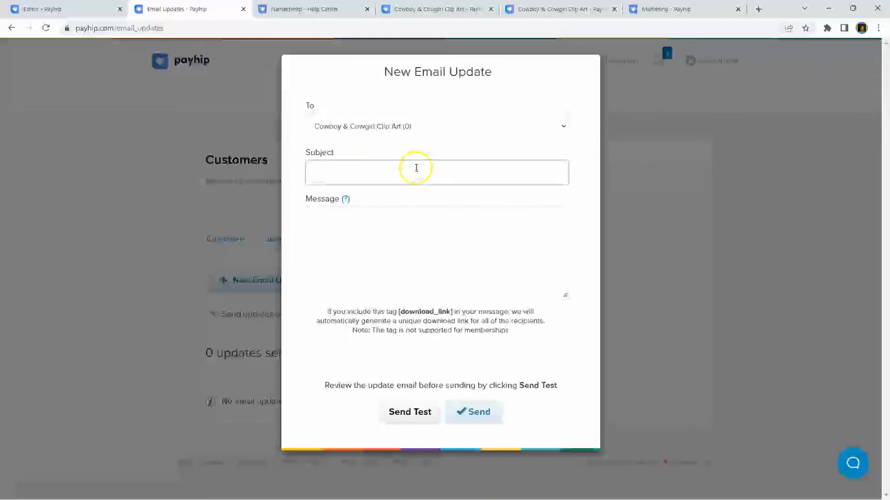
pyautogui.click(352, 231)
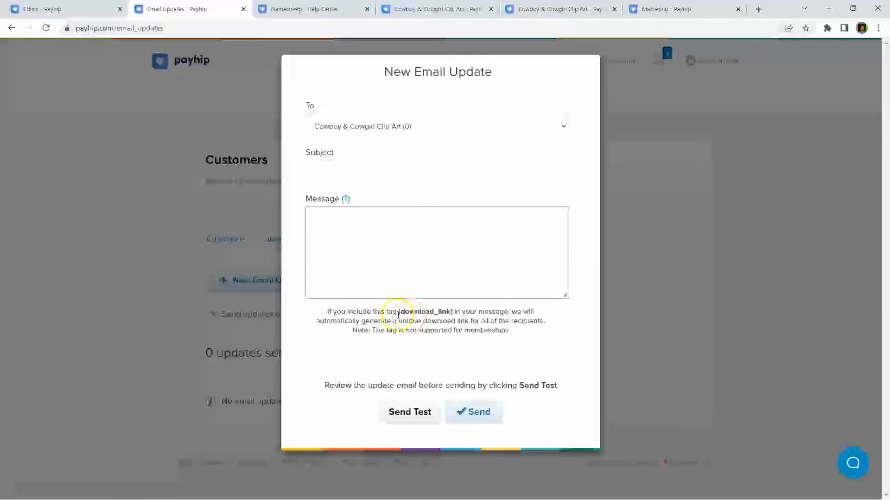
pyautogui.doubleClick(398, 312)
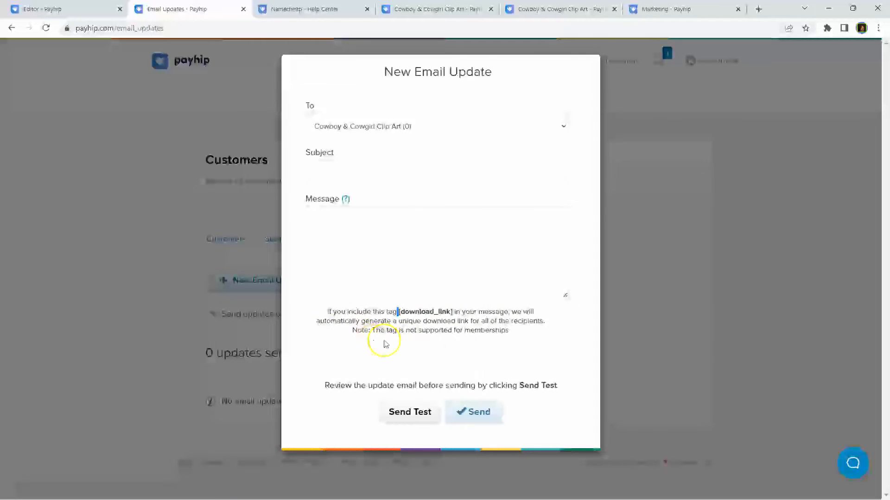
pyautogui.click(523, 326)
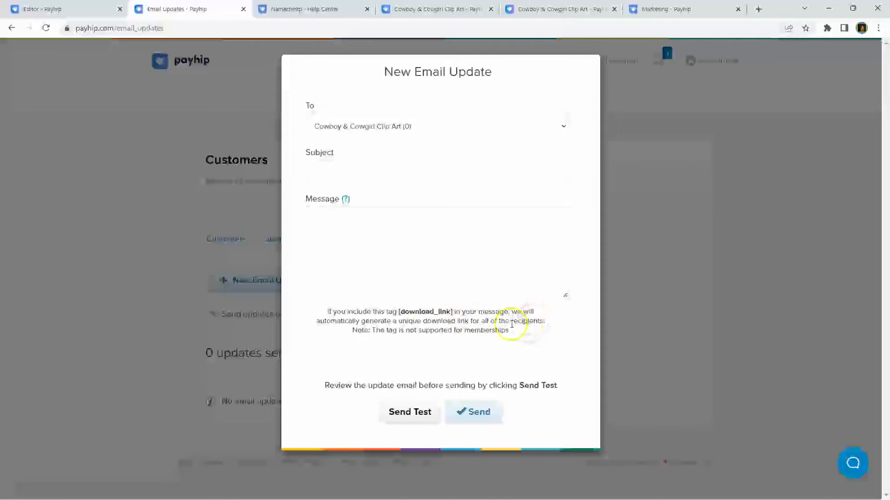
pyautogui.click(373, 128)
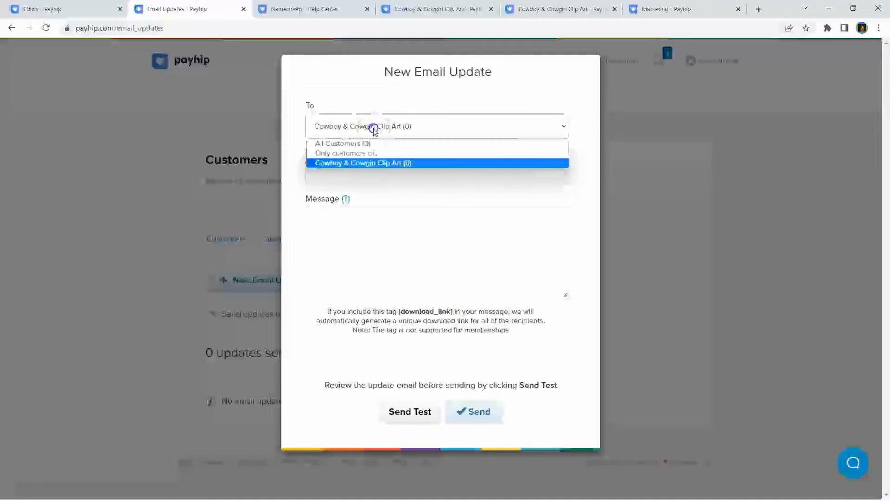
pyautogui.click(356, 163)
pyautogui.click(383, 272)
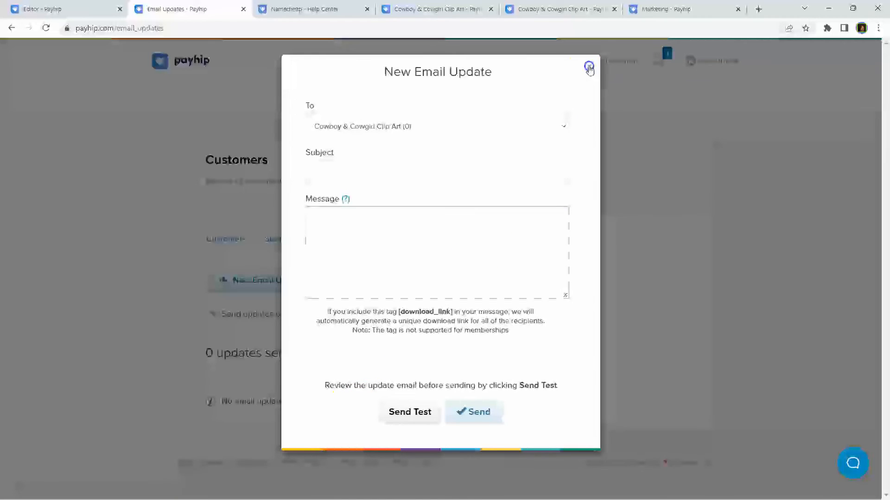
pyautogui.click(588, 65)
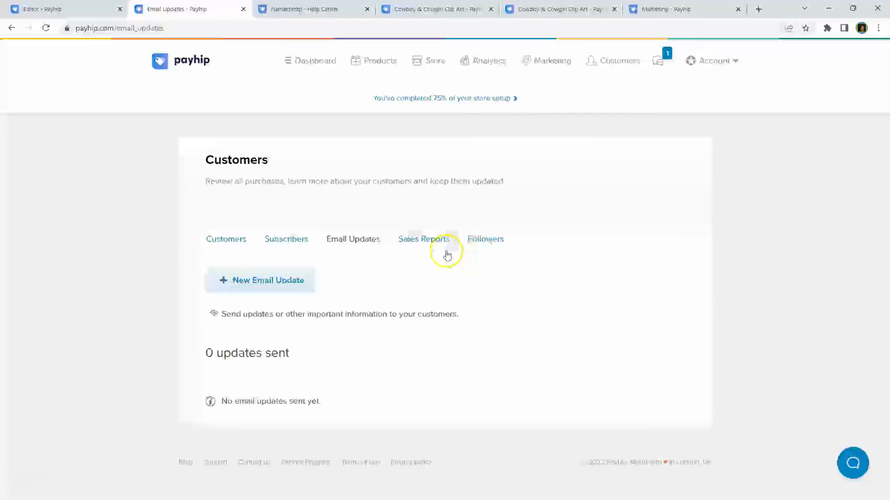
# Step: Review the Sales Reports and Followers tabs, then return to the Your Store overview
pyautogui.click(411, 243)
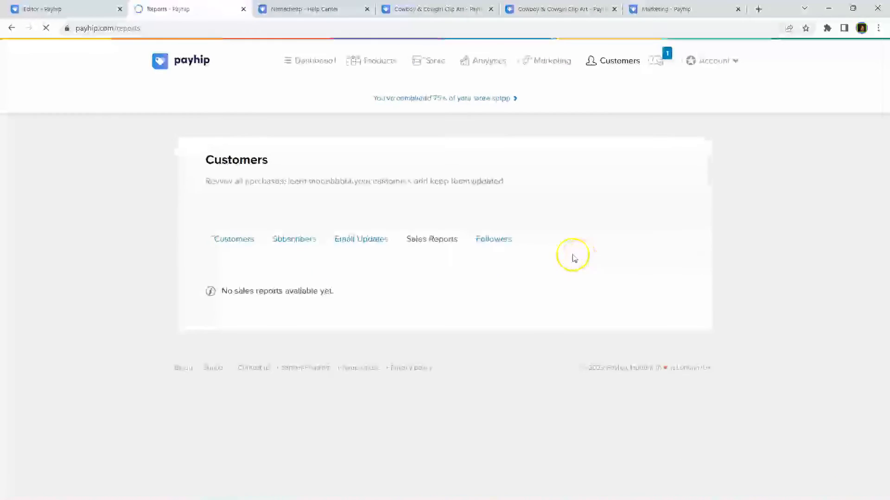
pyautogui.click(500, 239)
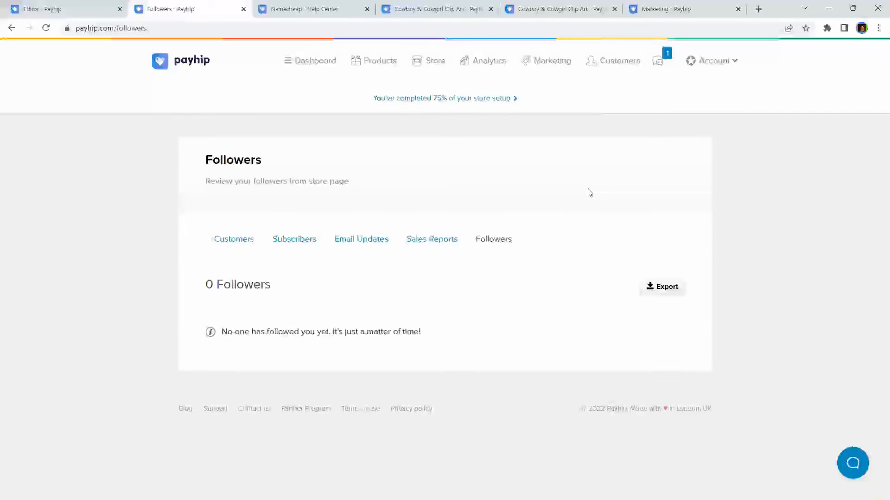
pyautogui.click(430, 65)
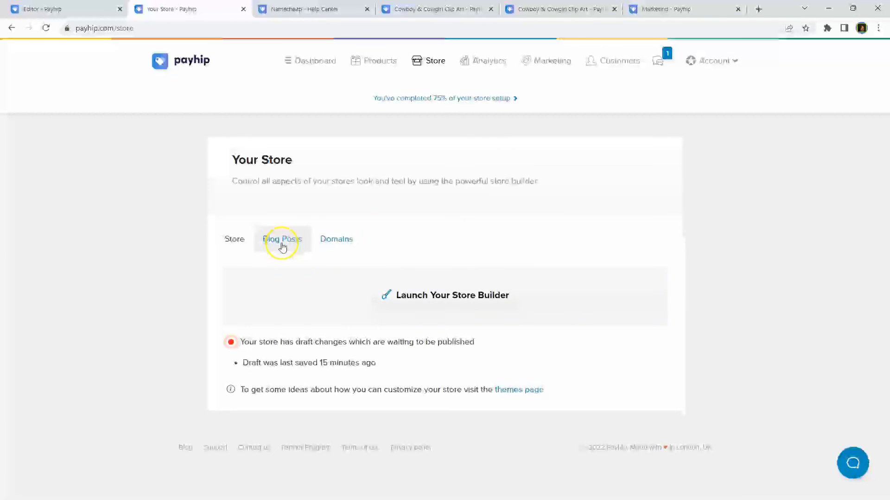
pyautogui.moveTo(463, 492)
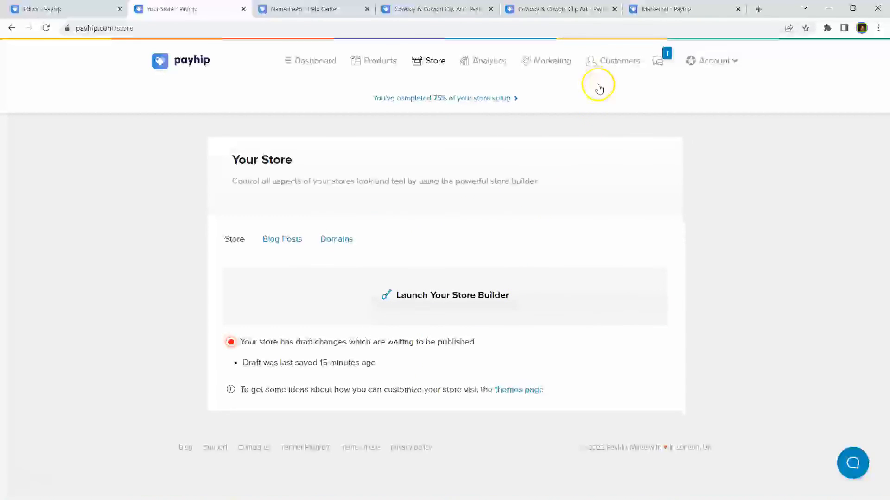
pyautogui.click(717, 62)
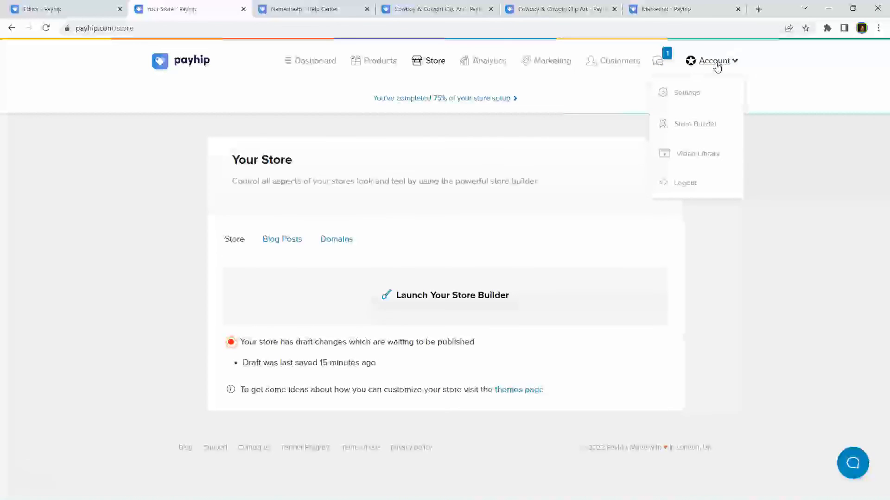
pyautogui.click(520, 133)
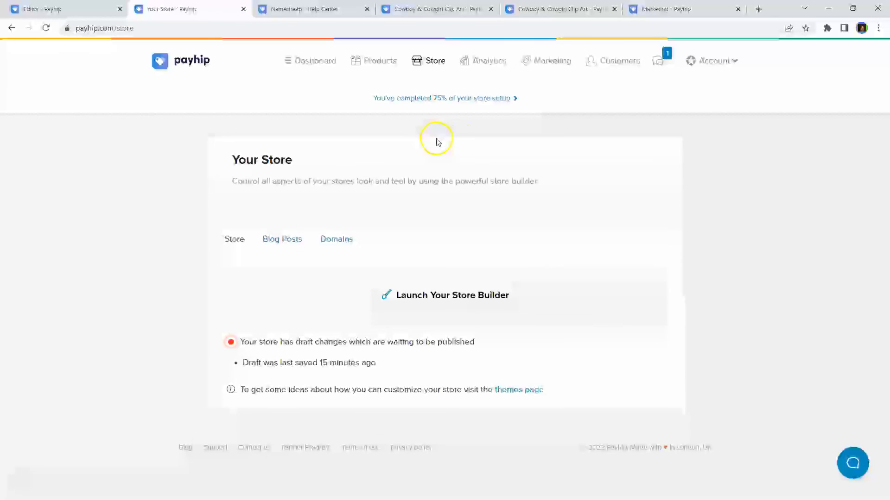
pyautogui.click(496, 130)
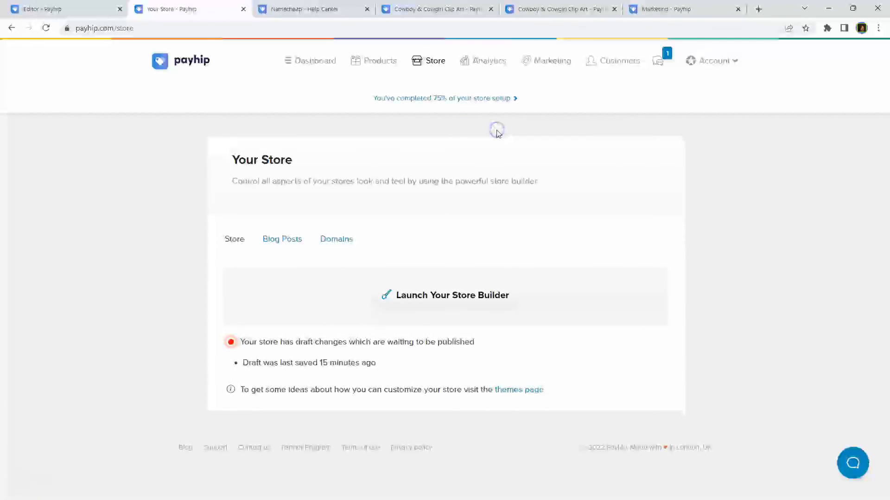